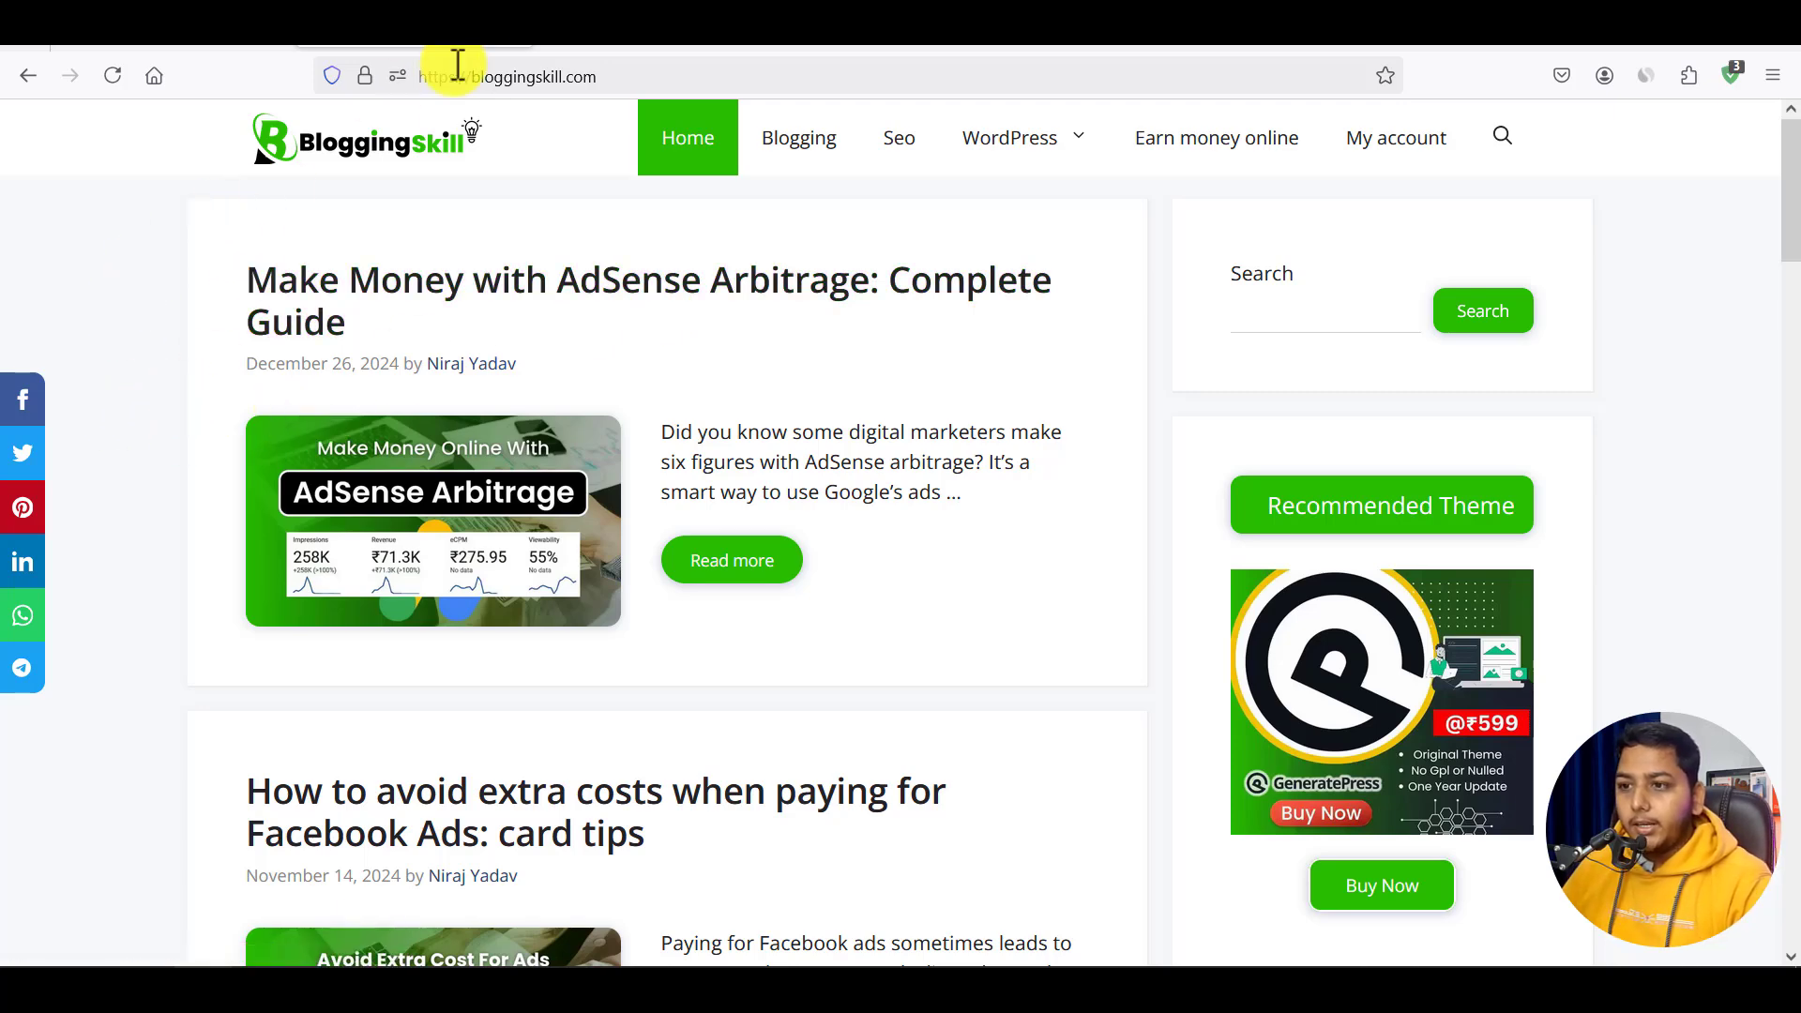
Examine where BloggingSkill ranks in the Google results for the AdSense arbitrage and Airtel data loan searches.
click(657, 47)
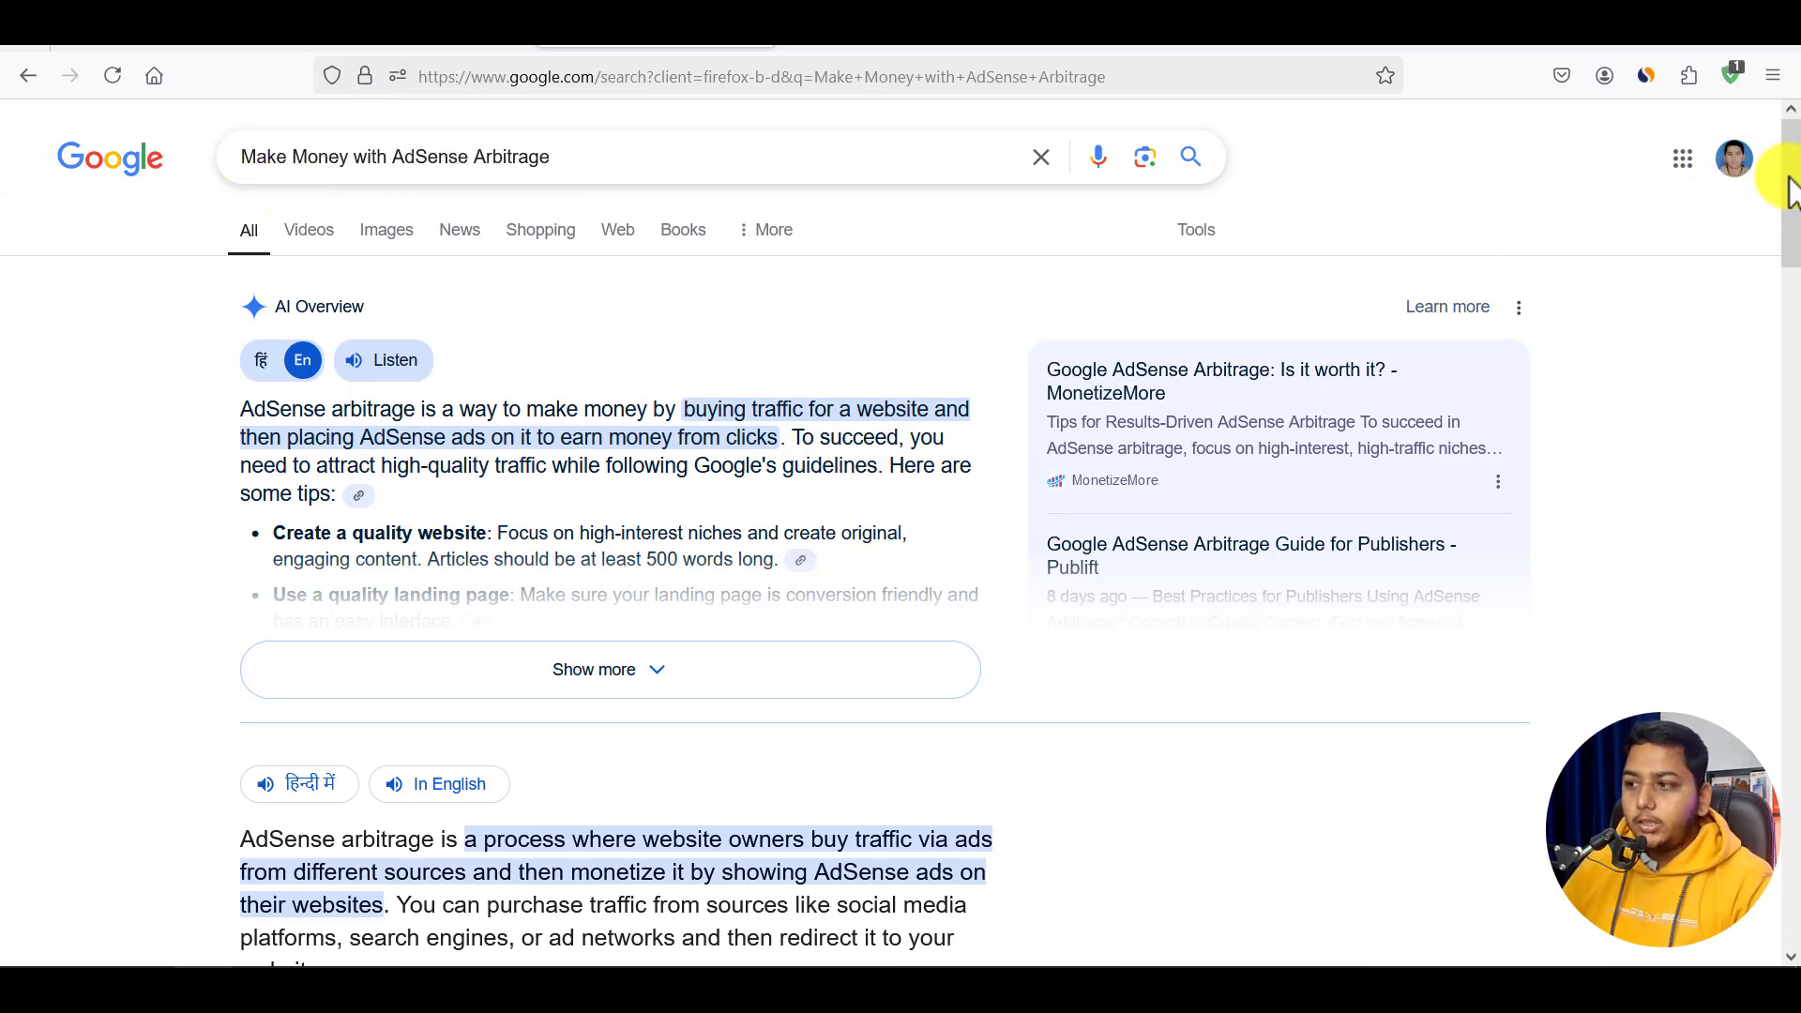
drag(1792, 174, 1792, 333)
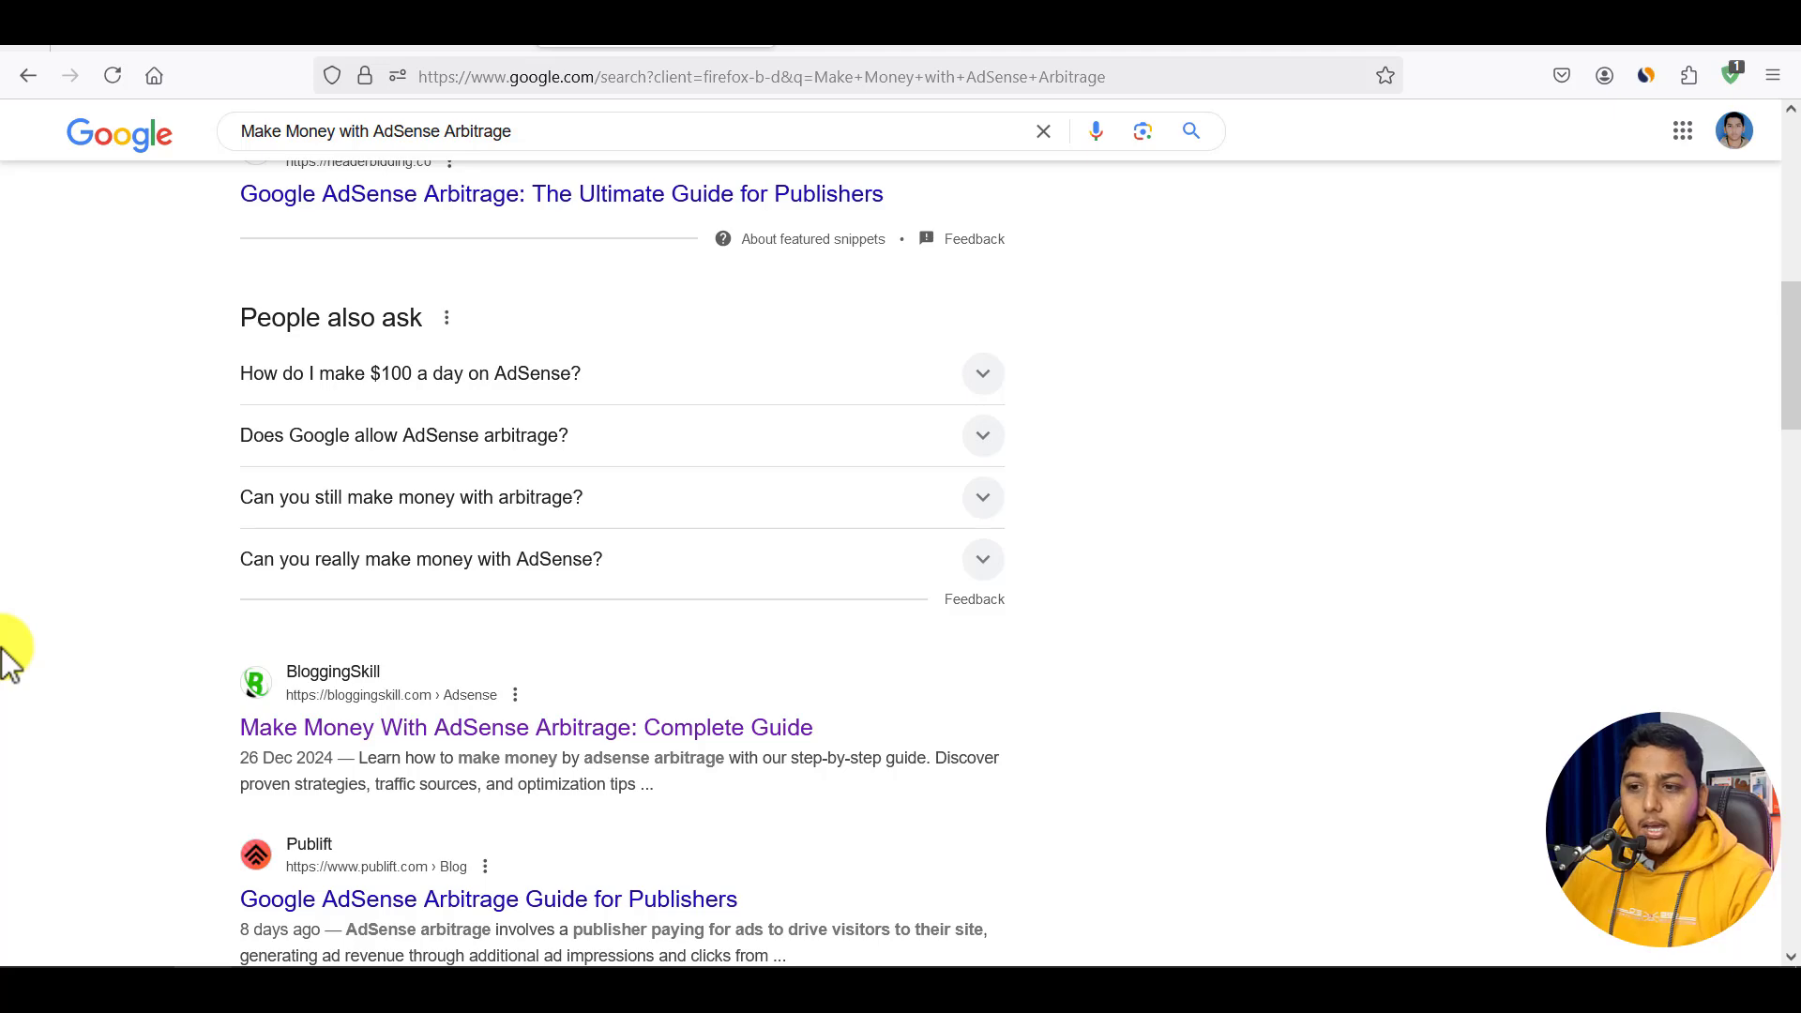
scroll(9, 657, up, 5)
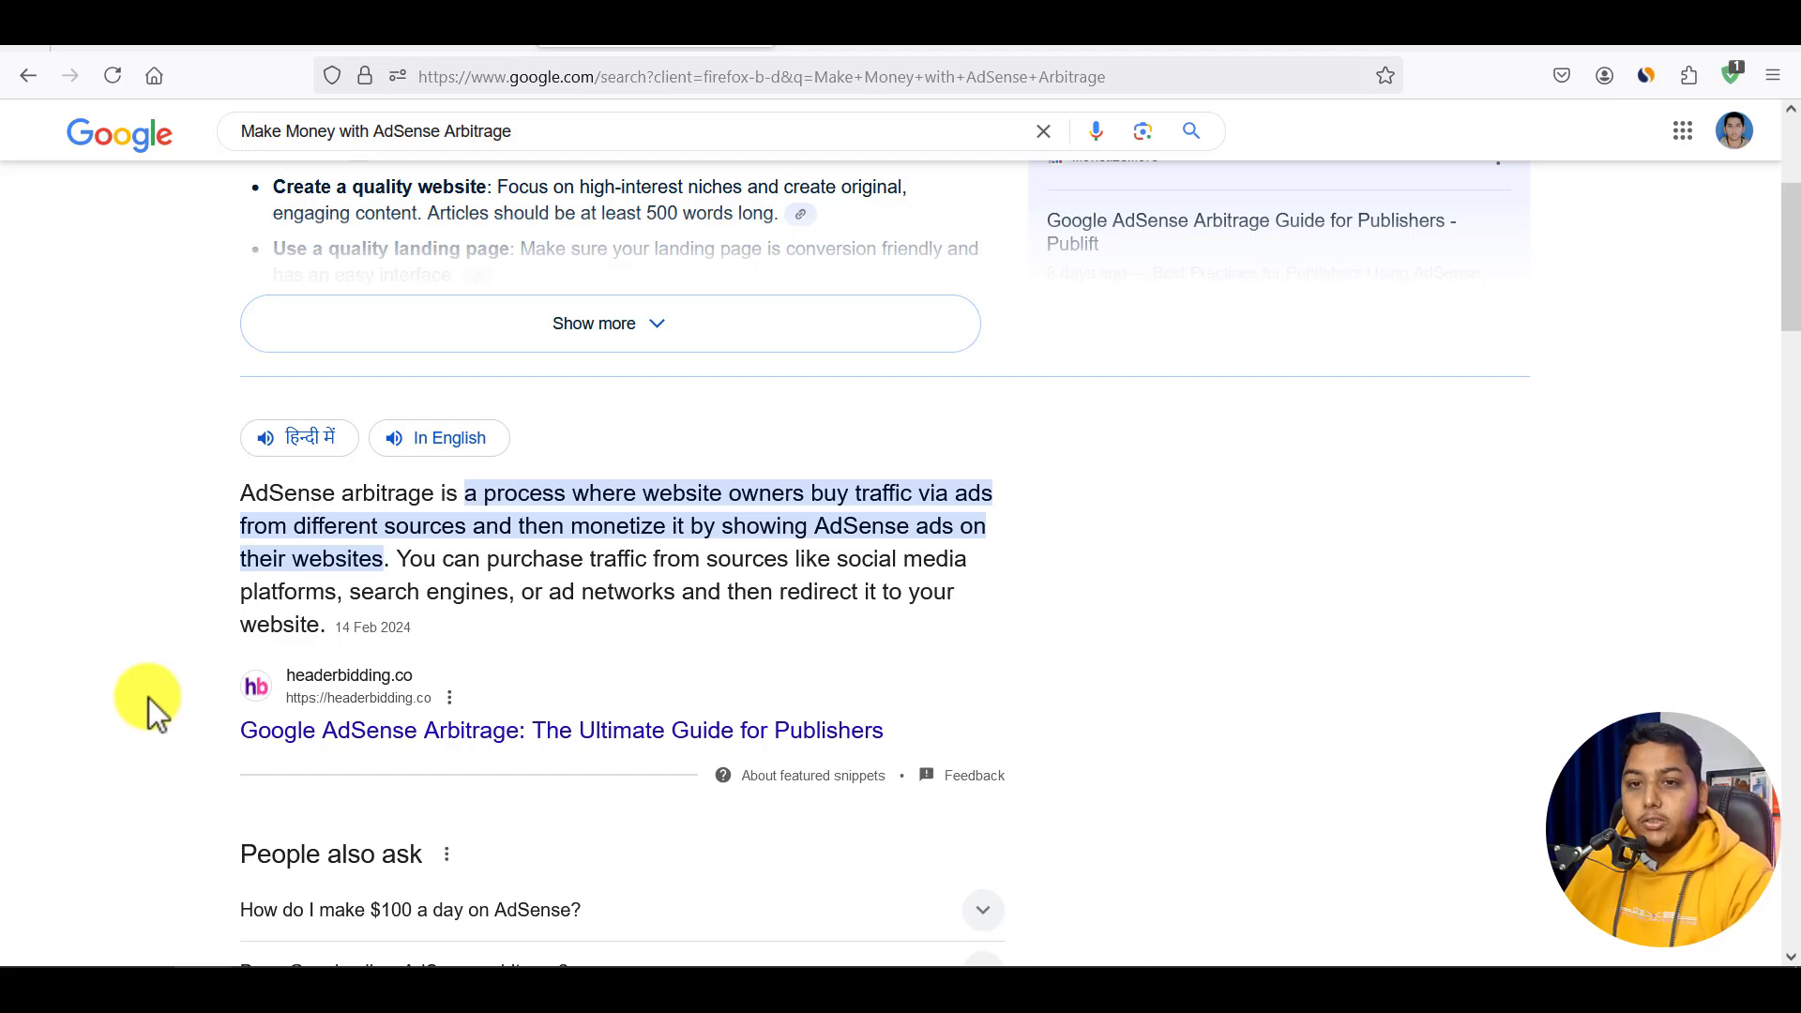
scroll(148, 696, down, 5)
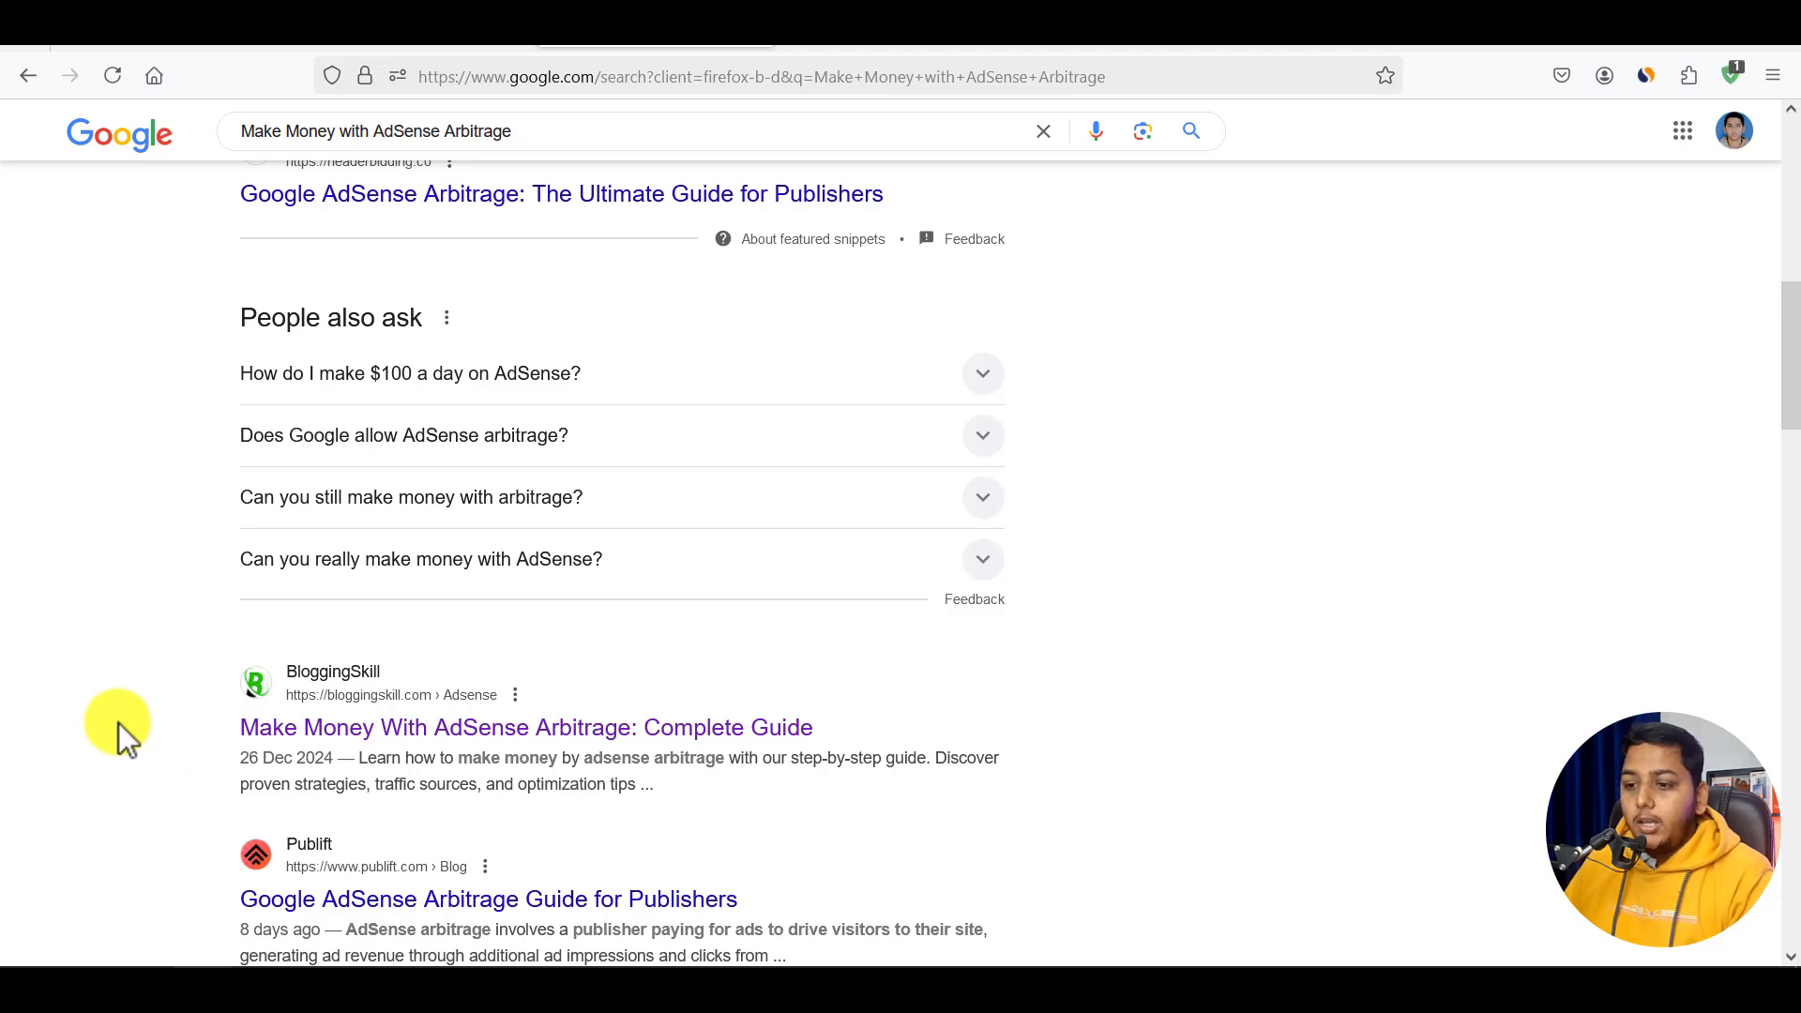
scroll(118, 722, up, 10)
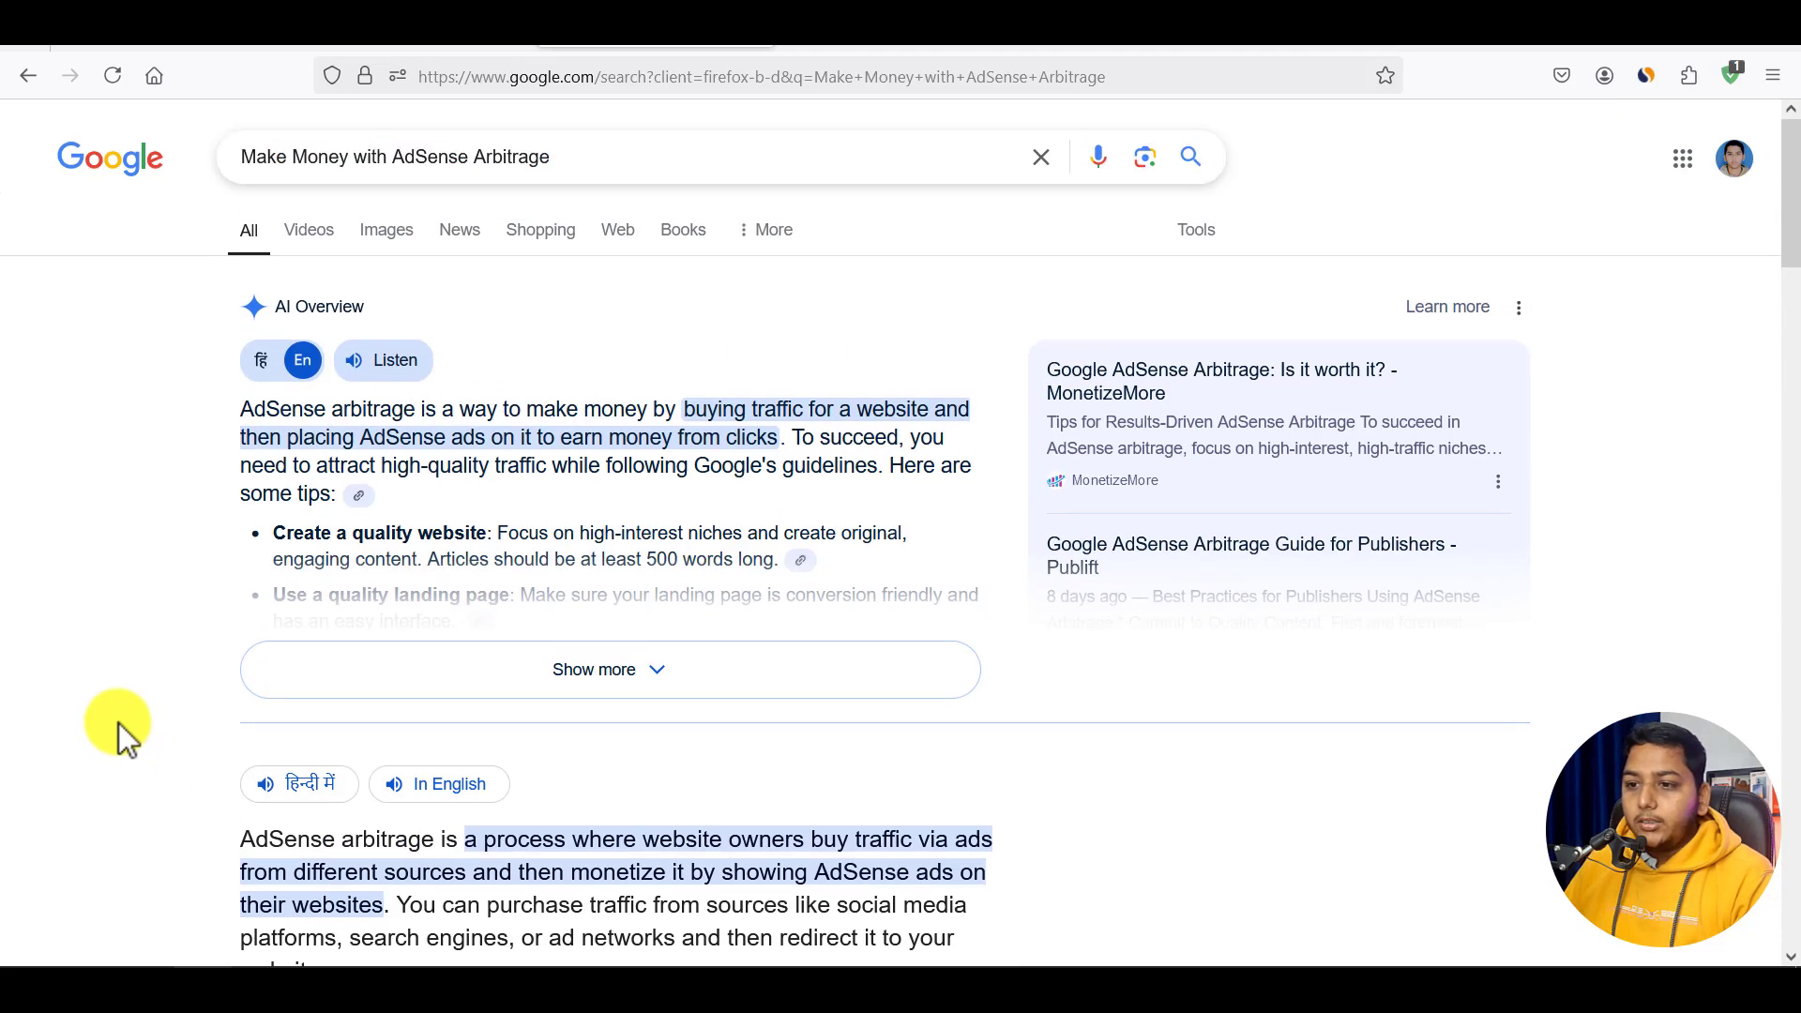
click(887, 47)
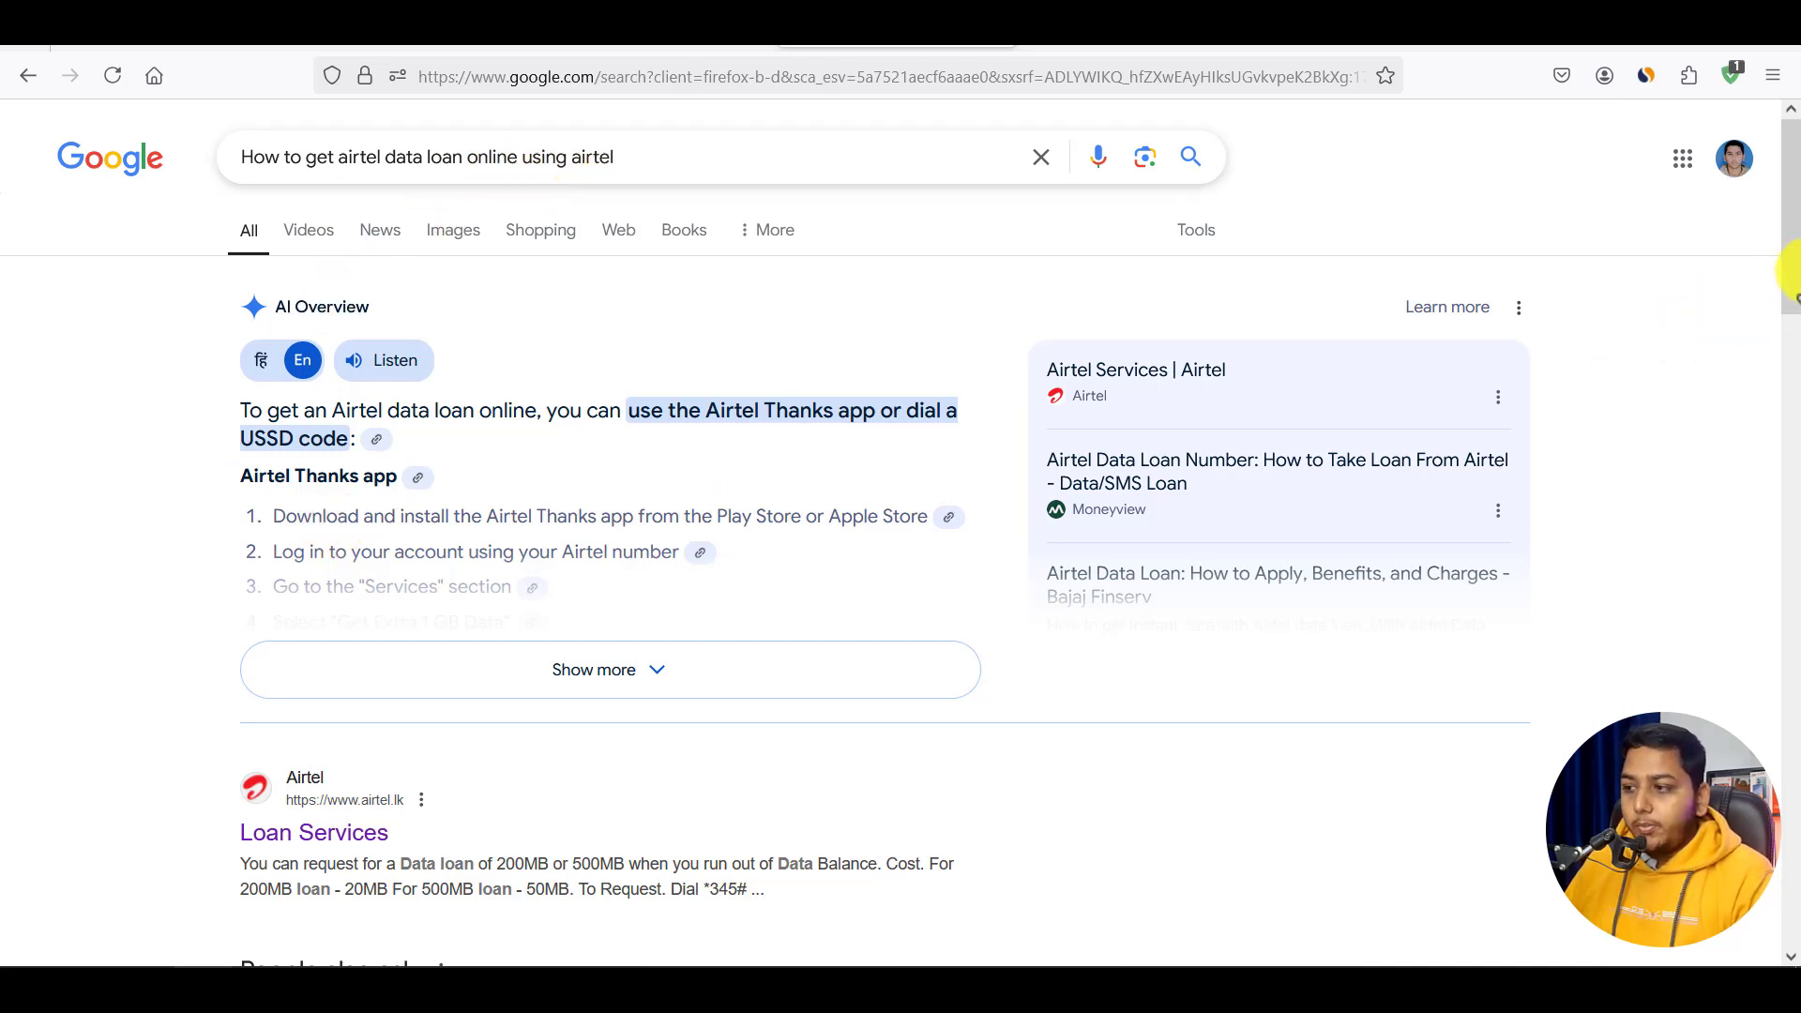
drag(1792, 199, 1788, 634)
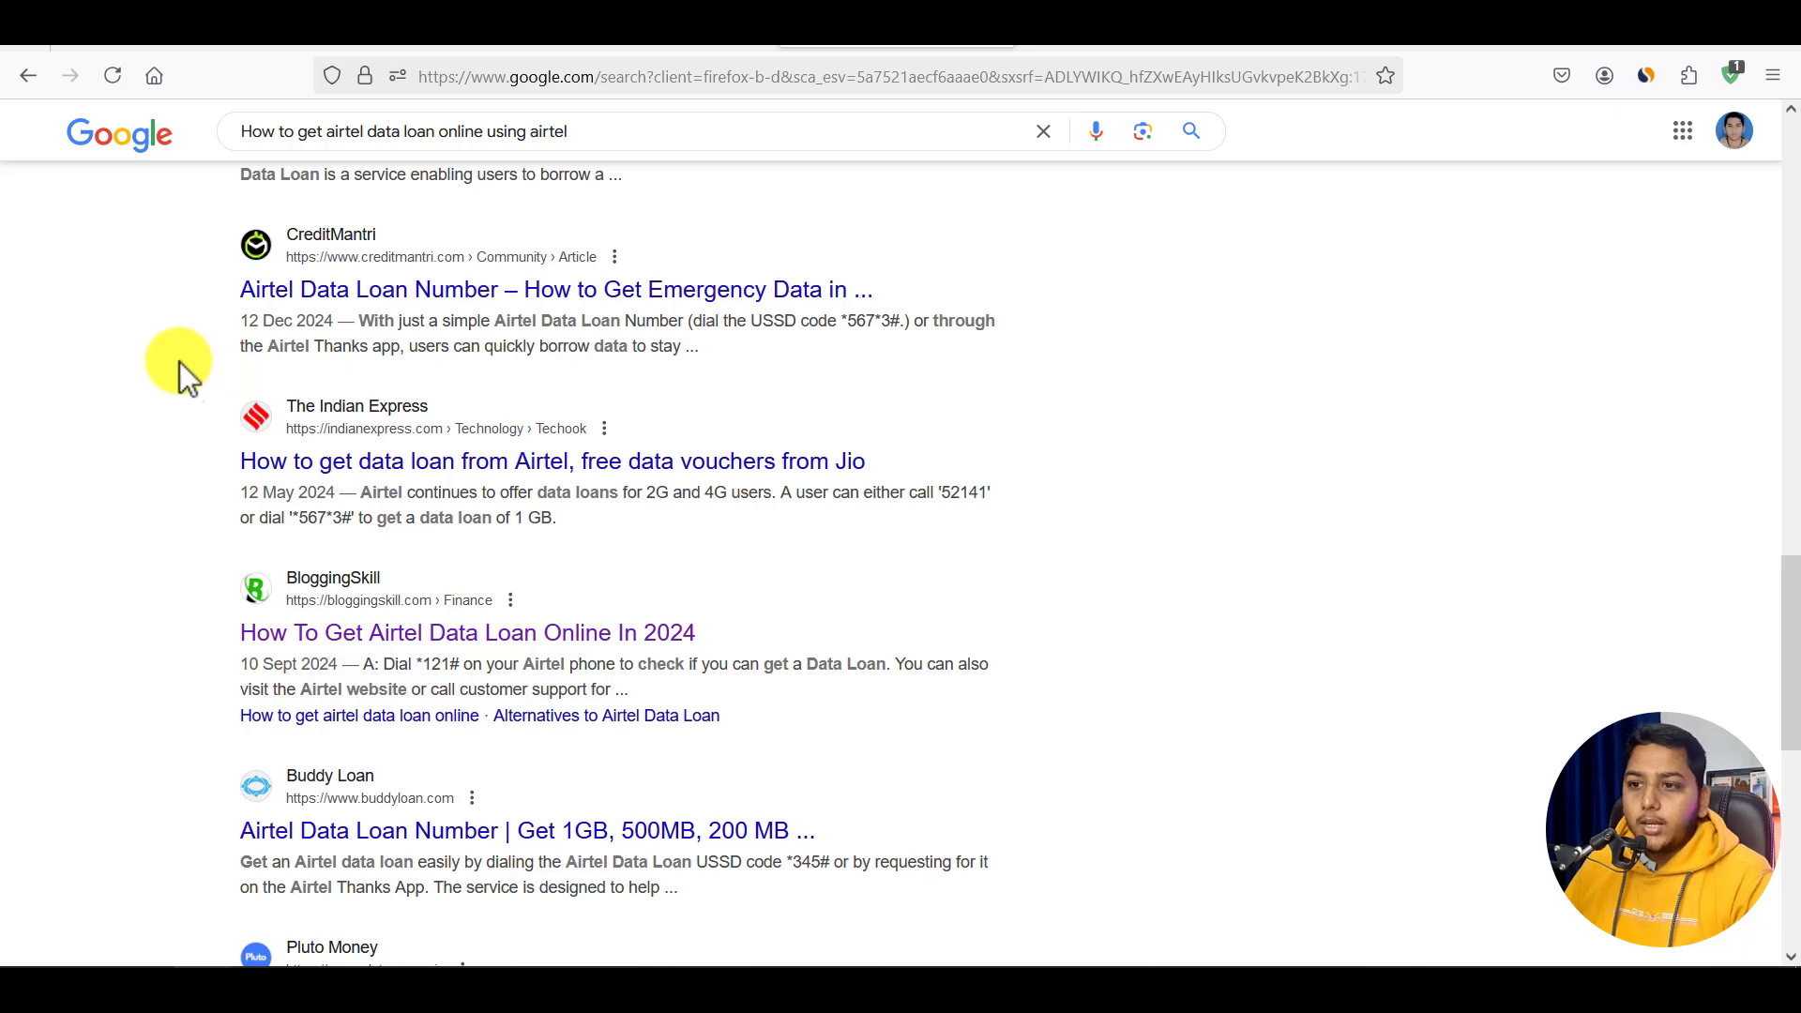
Switch to the SEOWriting.ai dashboard and look over its article generation tools and document types.
click(1084, 42)
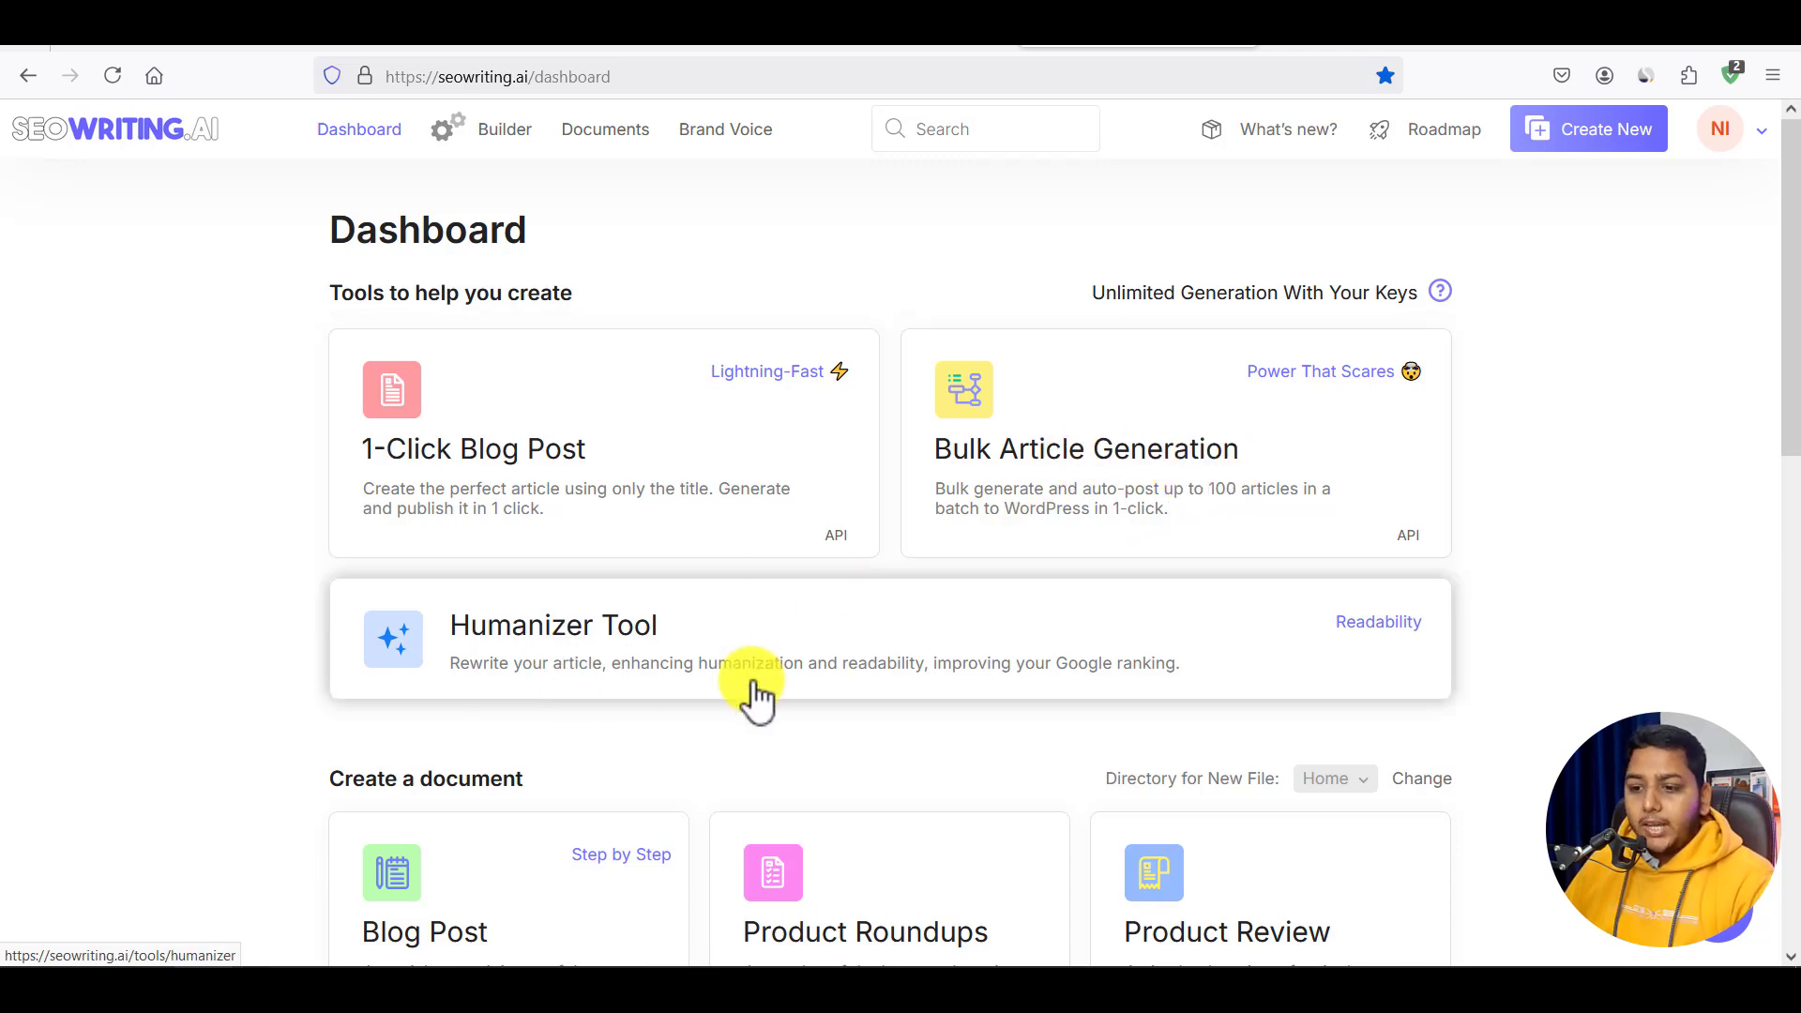
scroll(758, 699, down, 5)
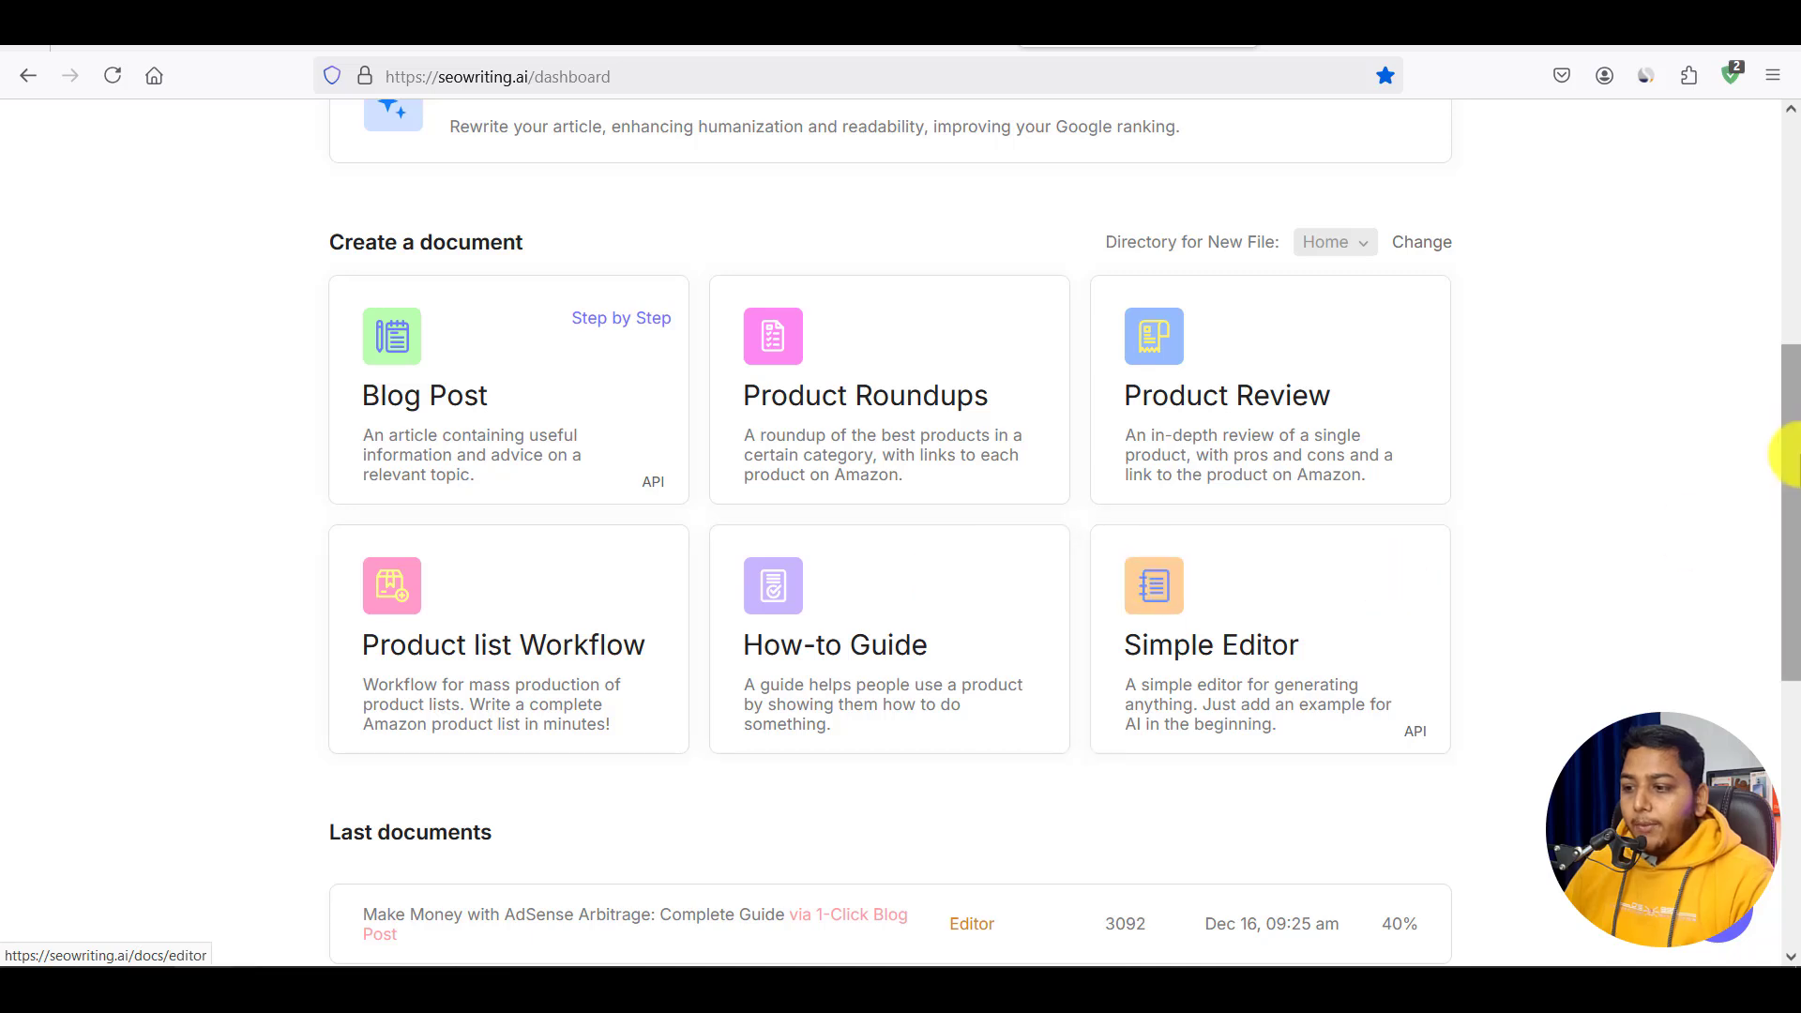
drag(1792, 448, 1792, 467)
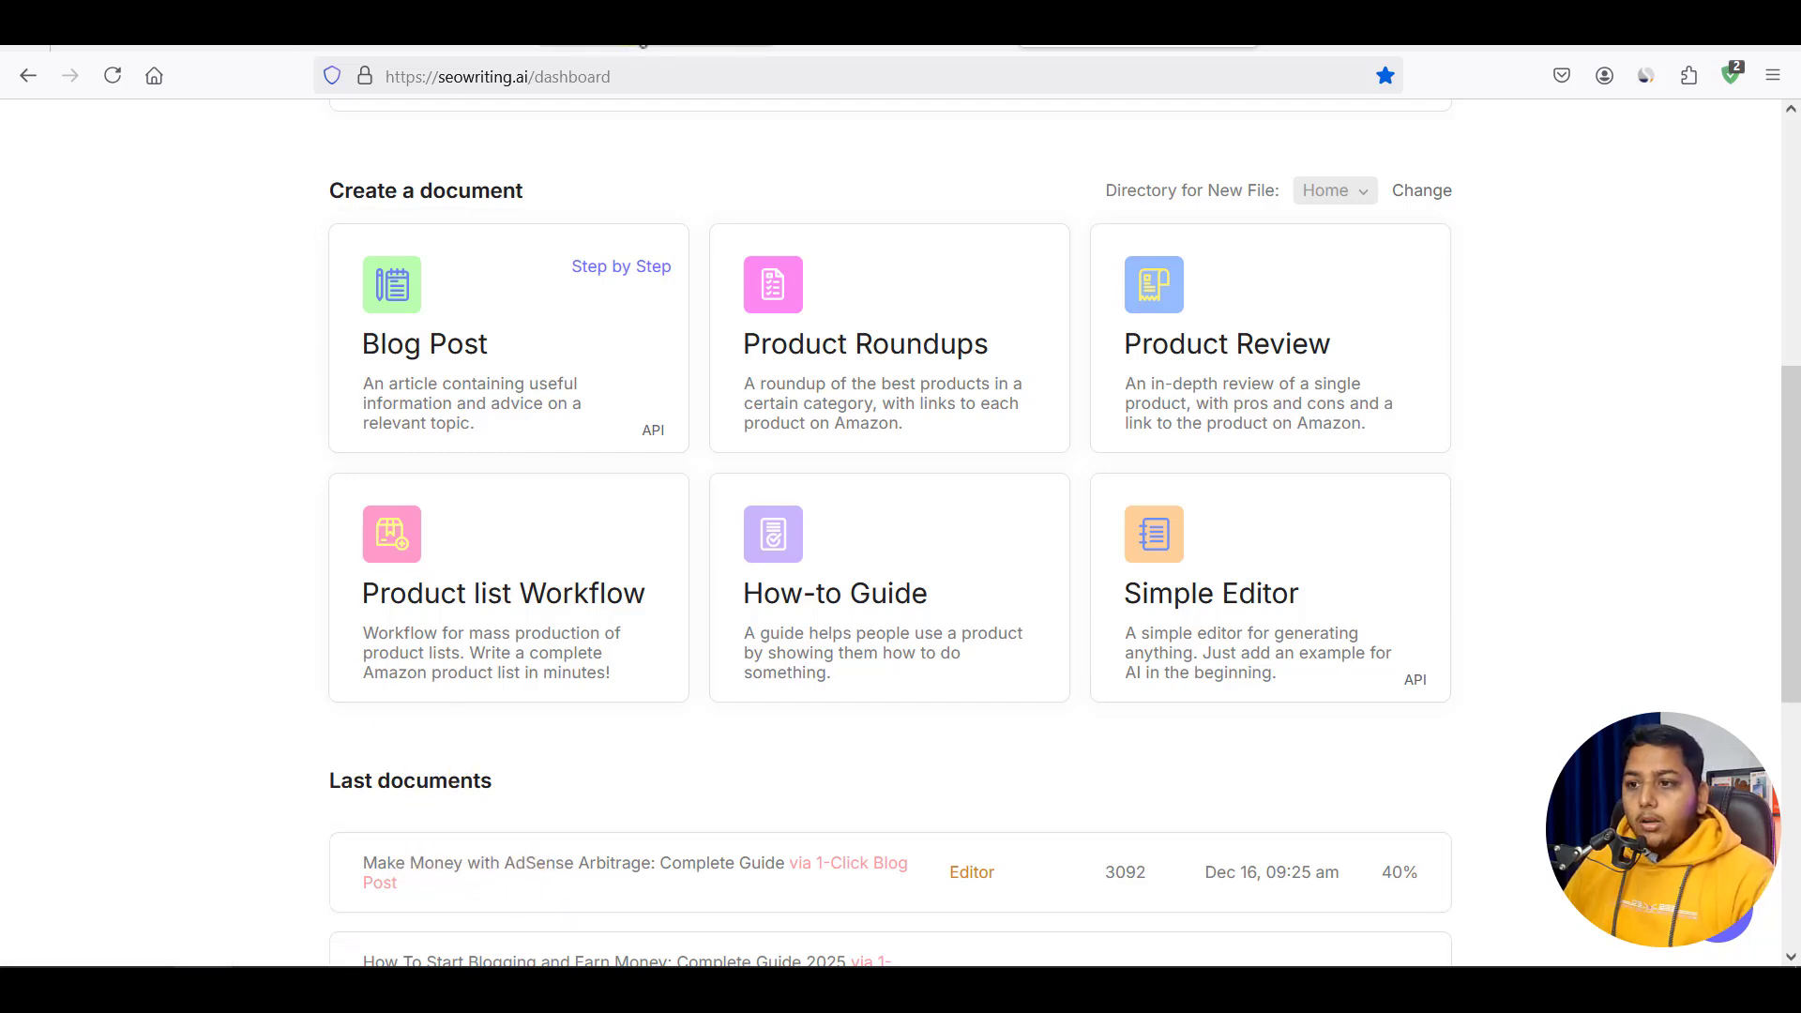
click(410, 40)
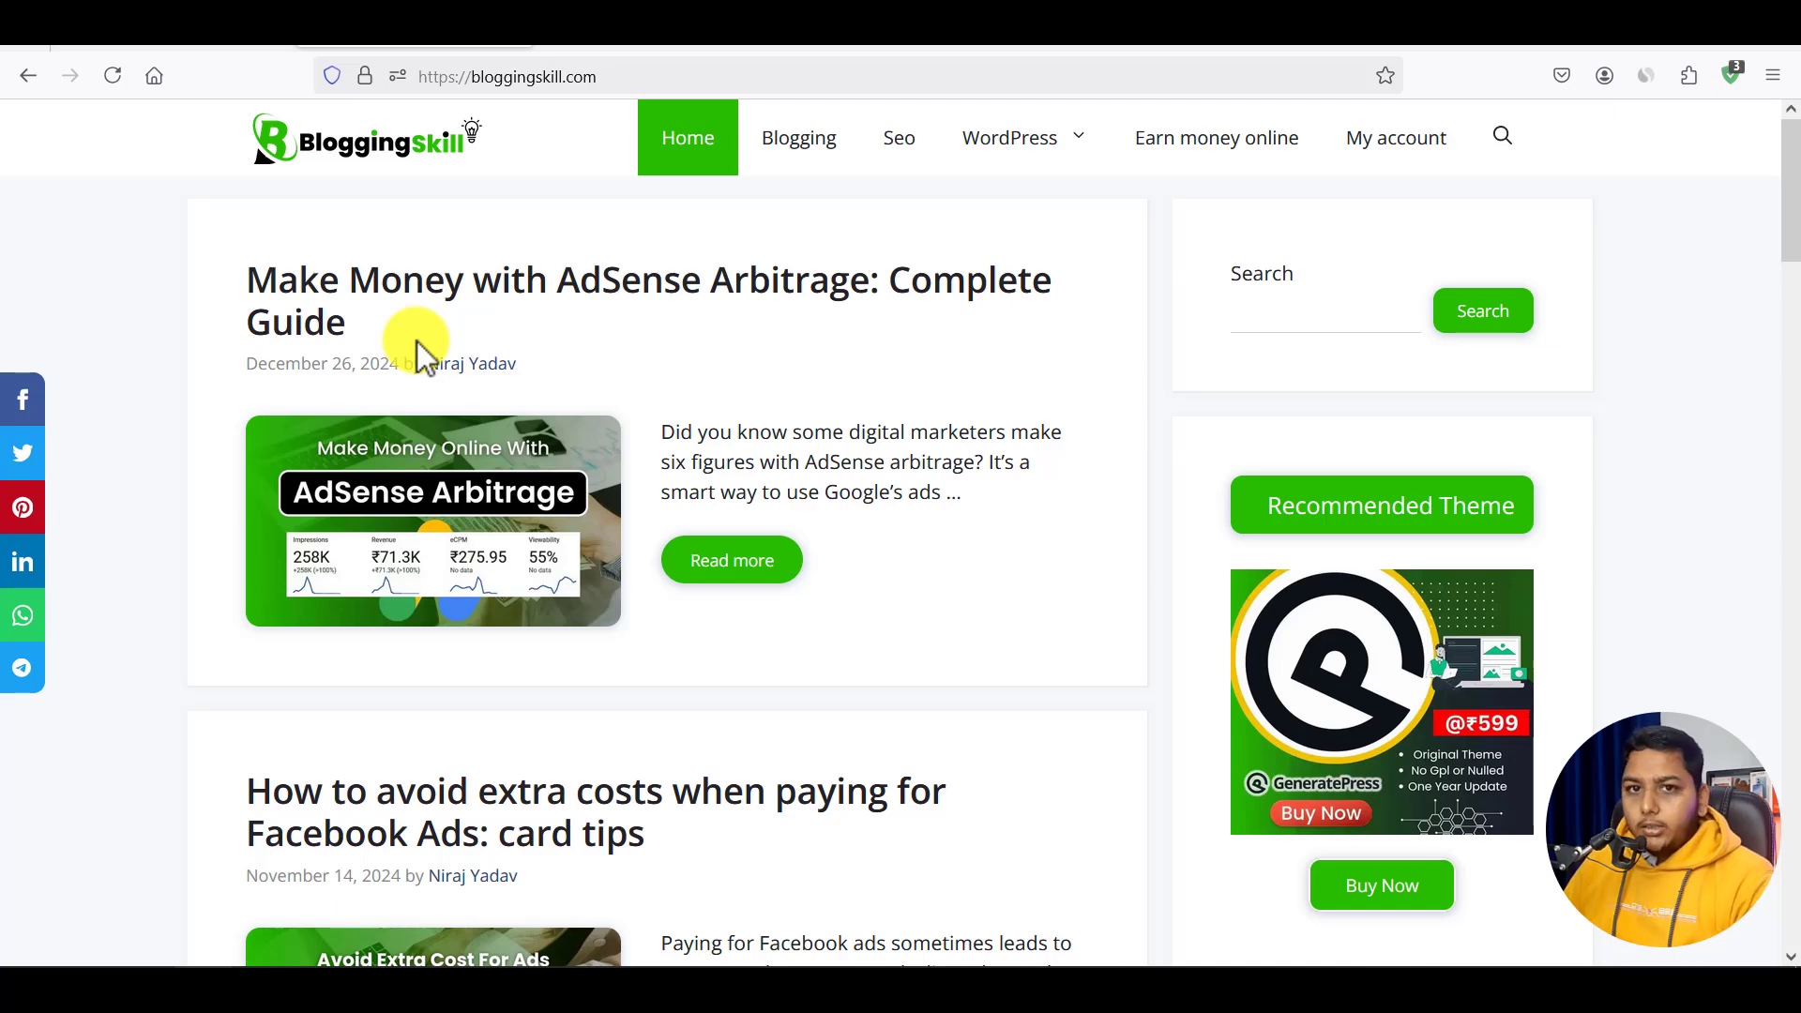
click(1063, 42)
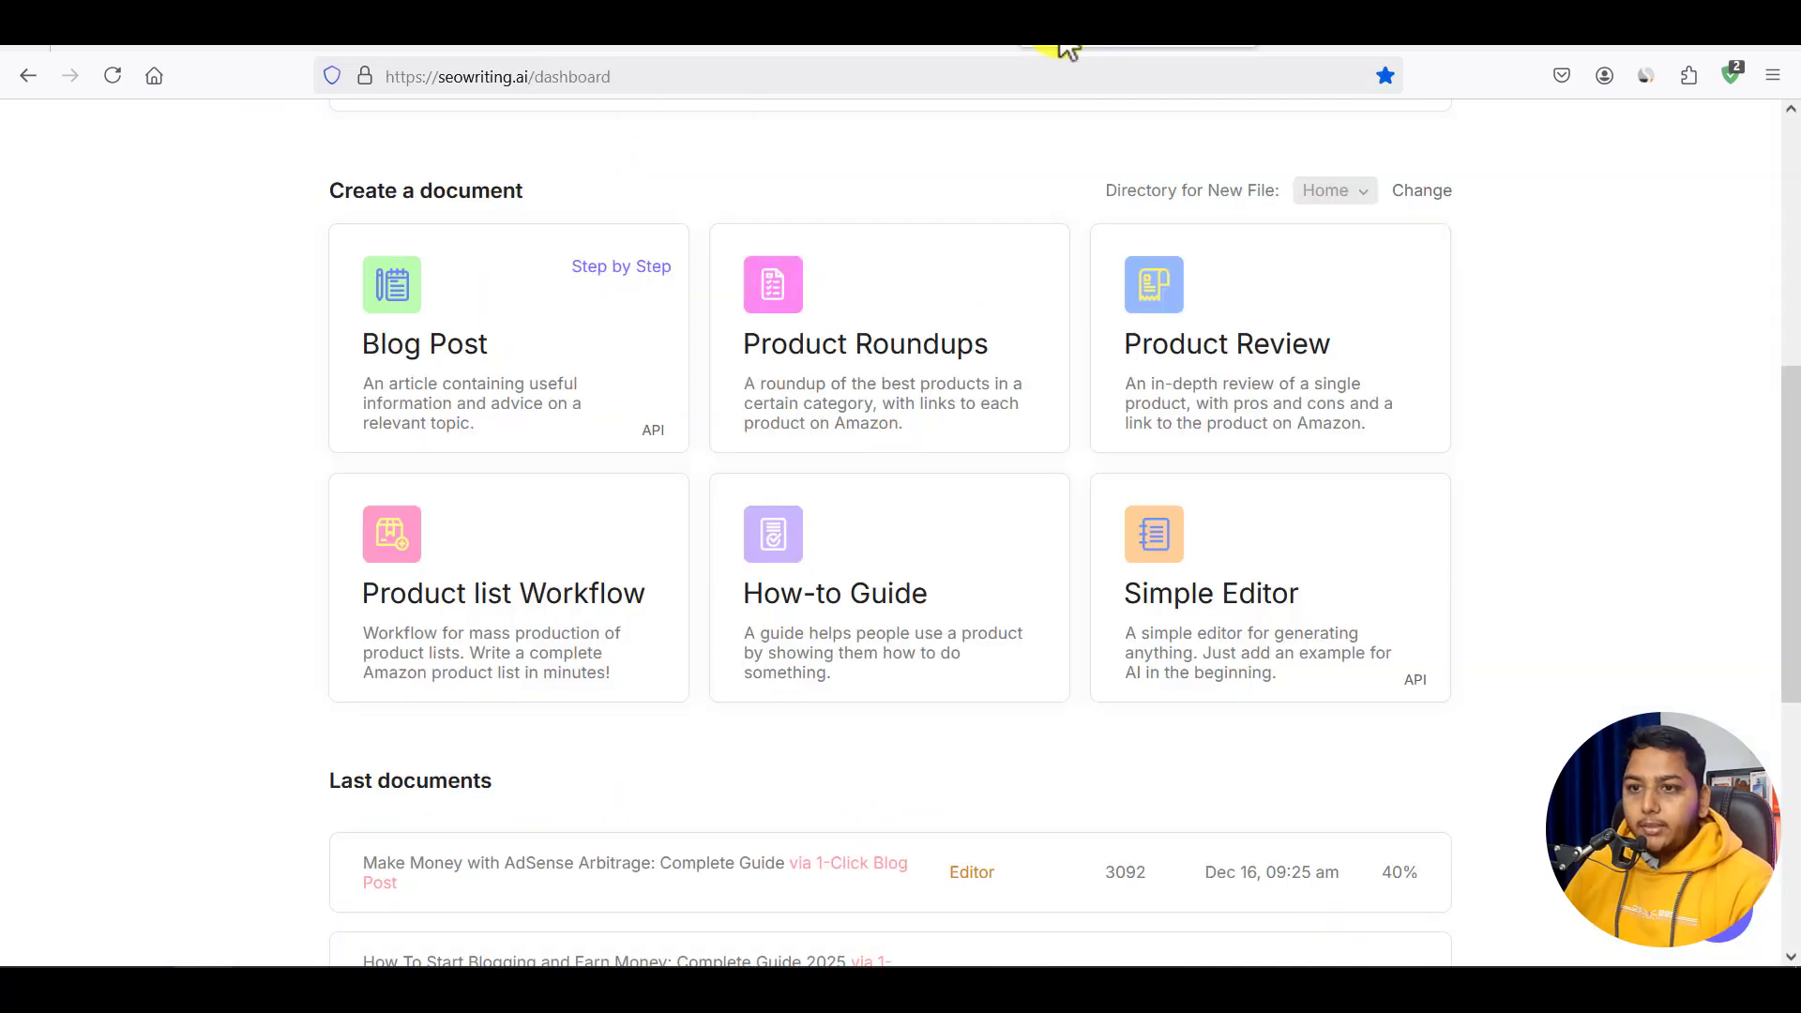
scroll(329, 563, up, 5)
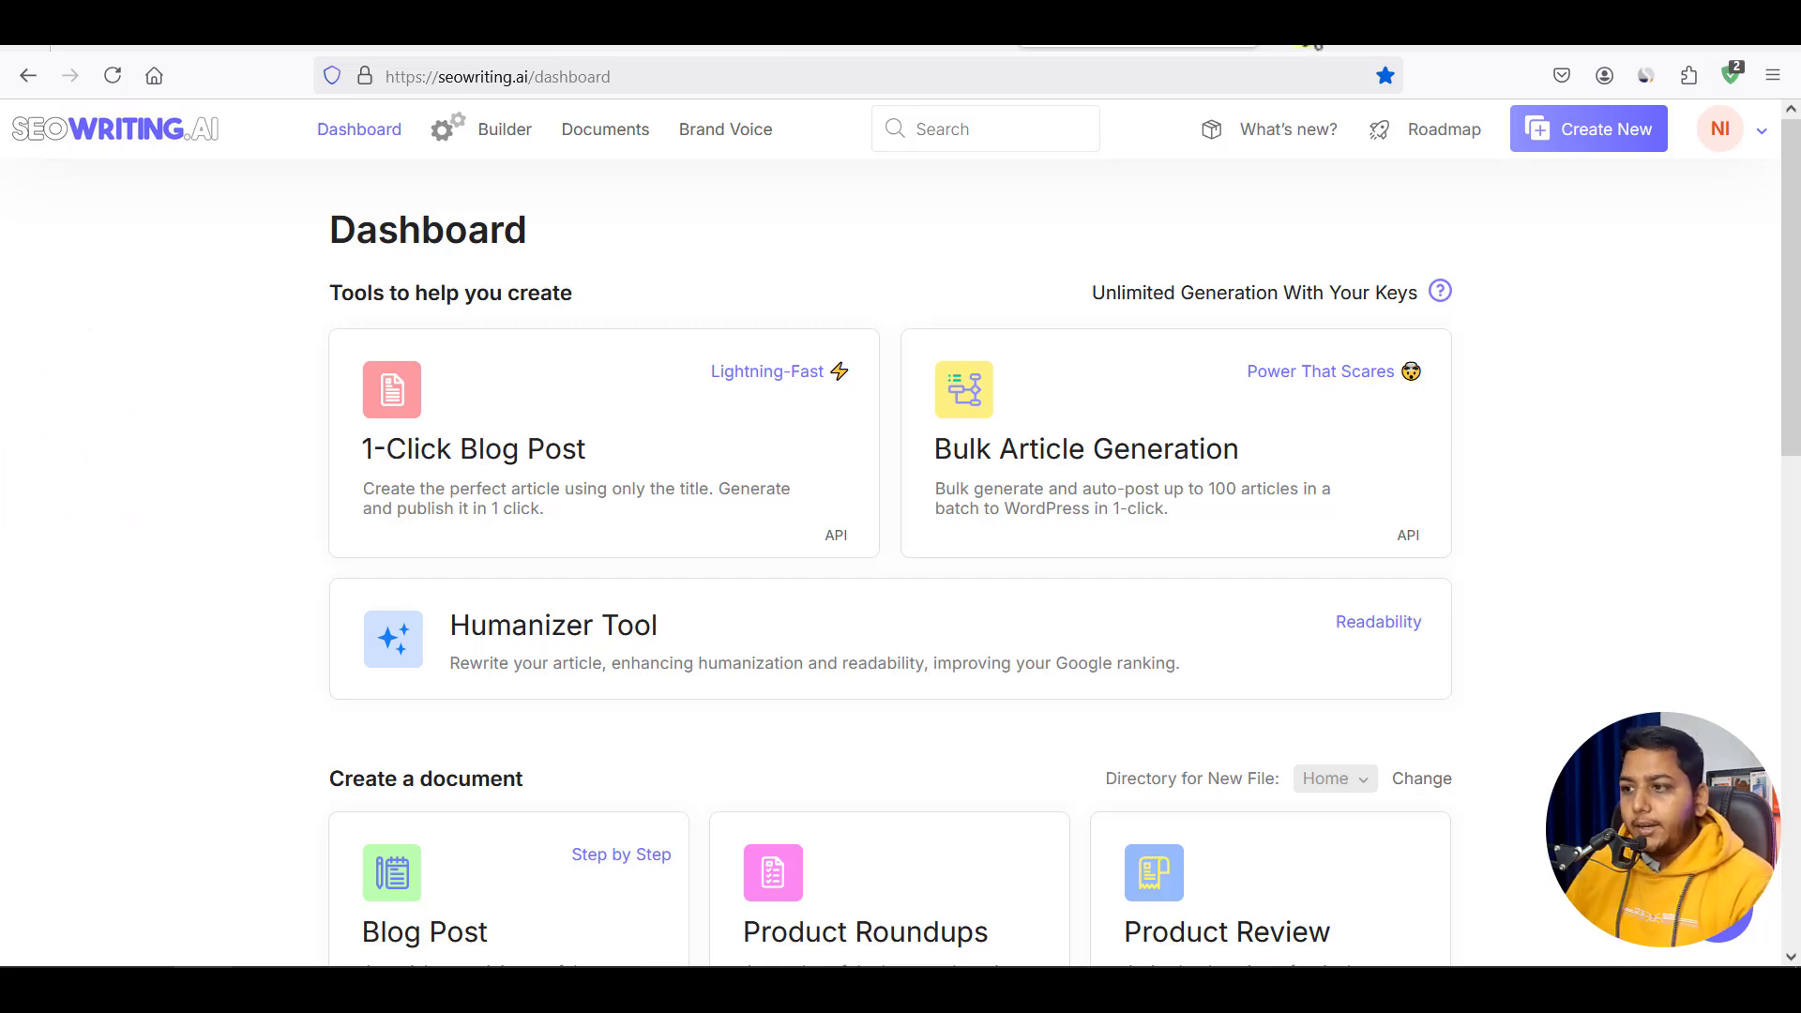
Copy the query "how to get organic website traffic 2025" from the open Google search.
click(1357, 22)
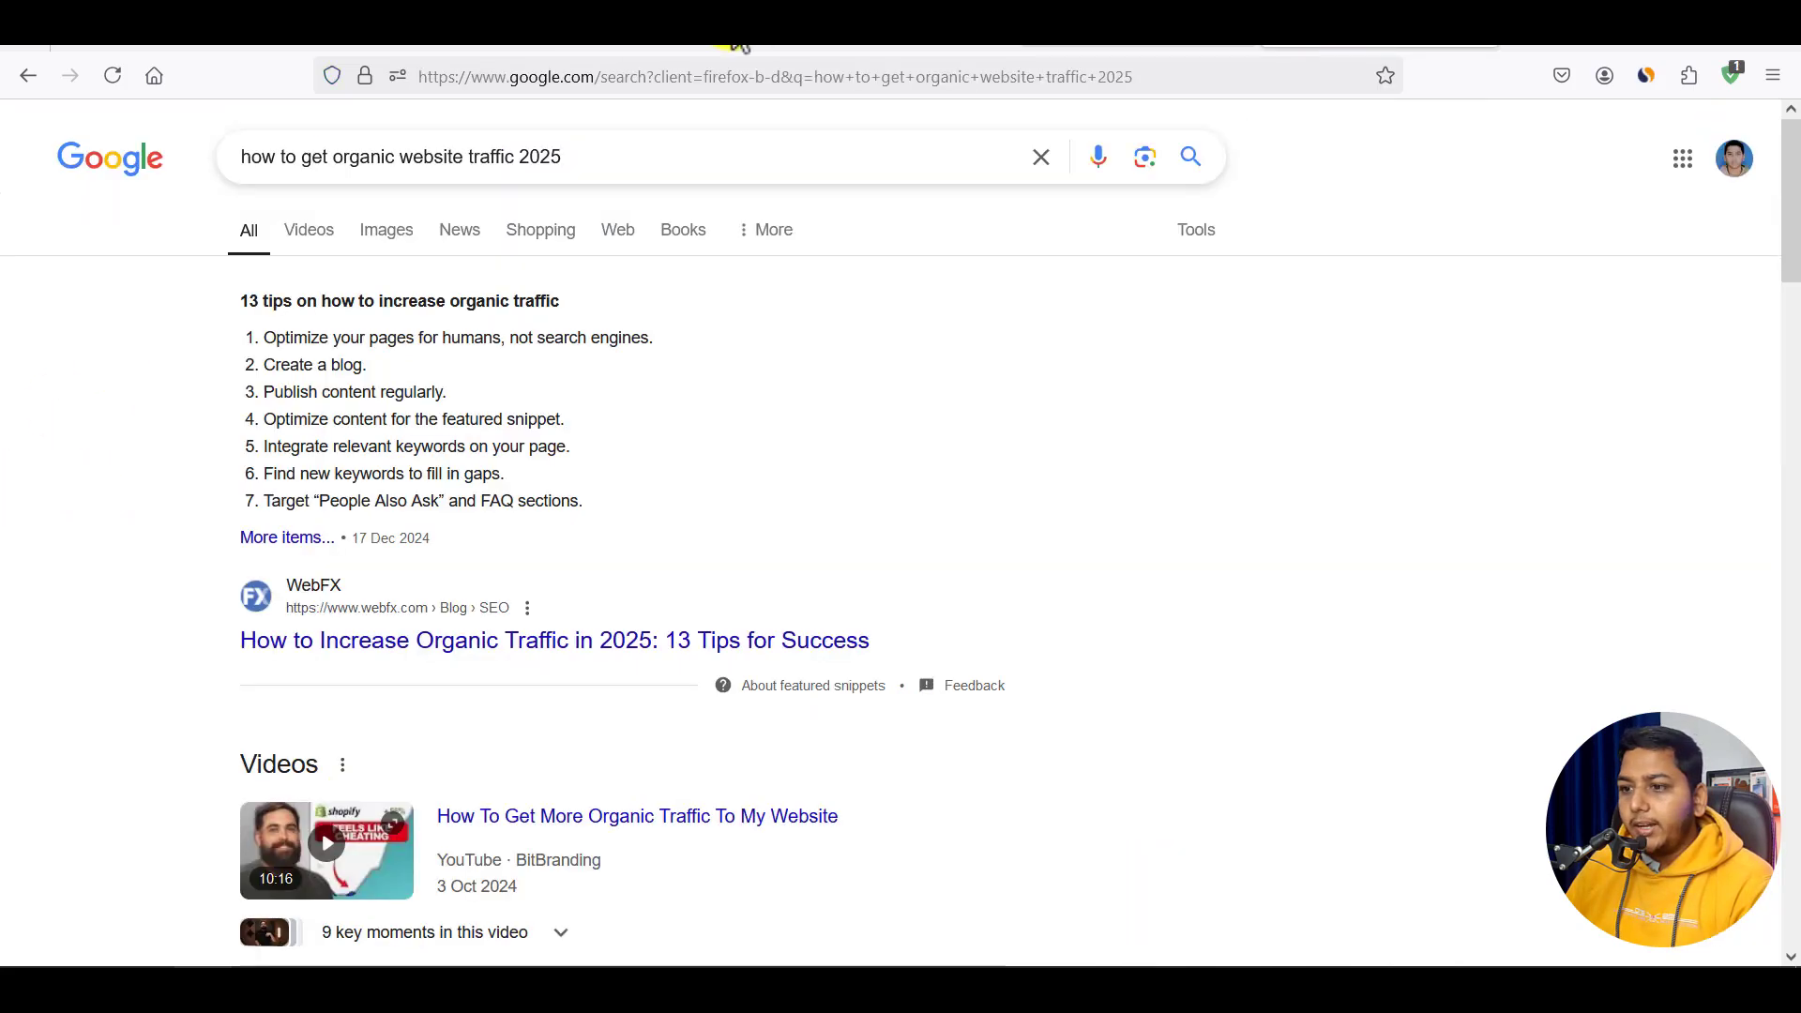
triple_click(425, 158)
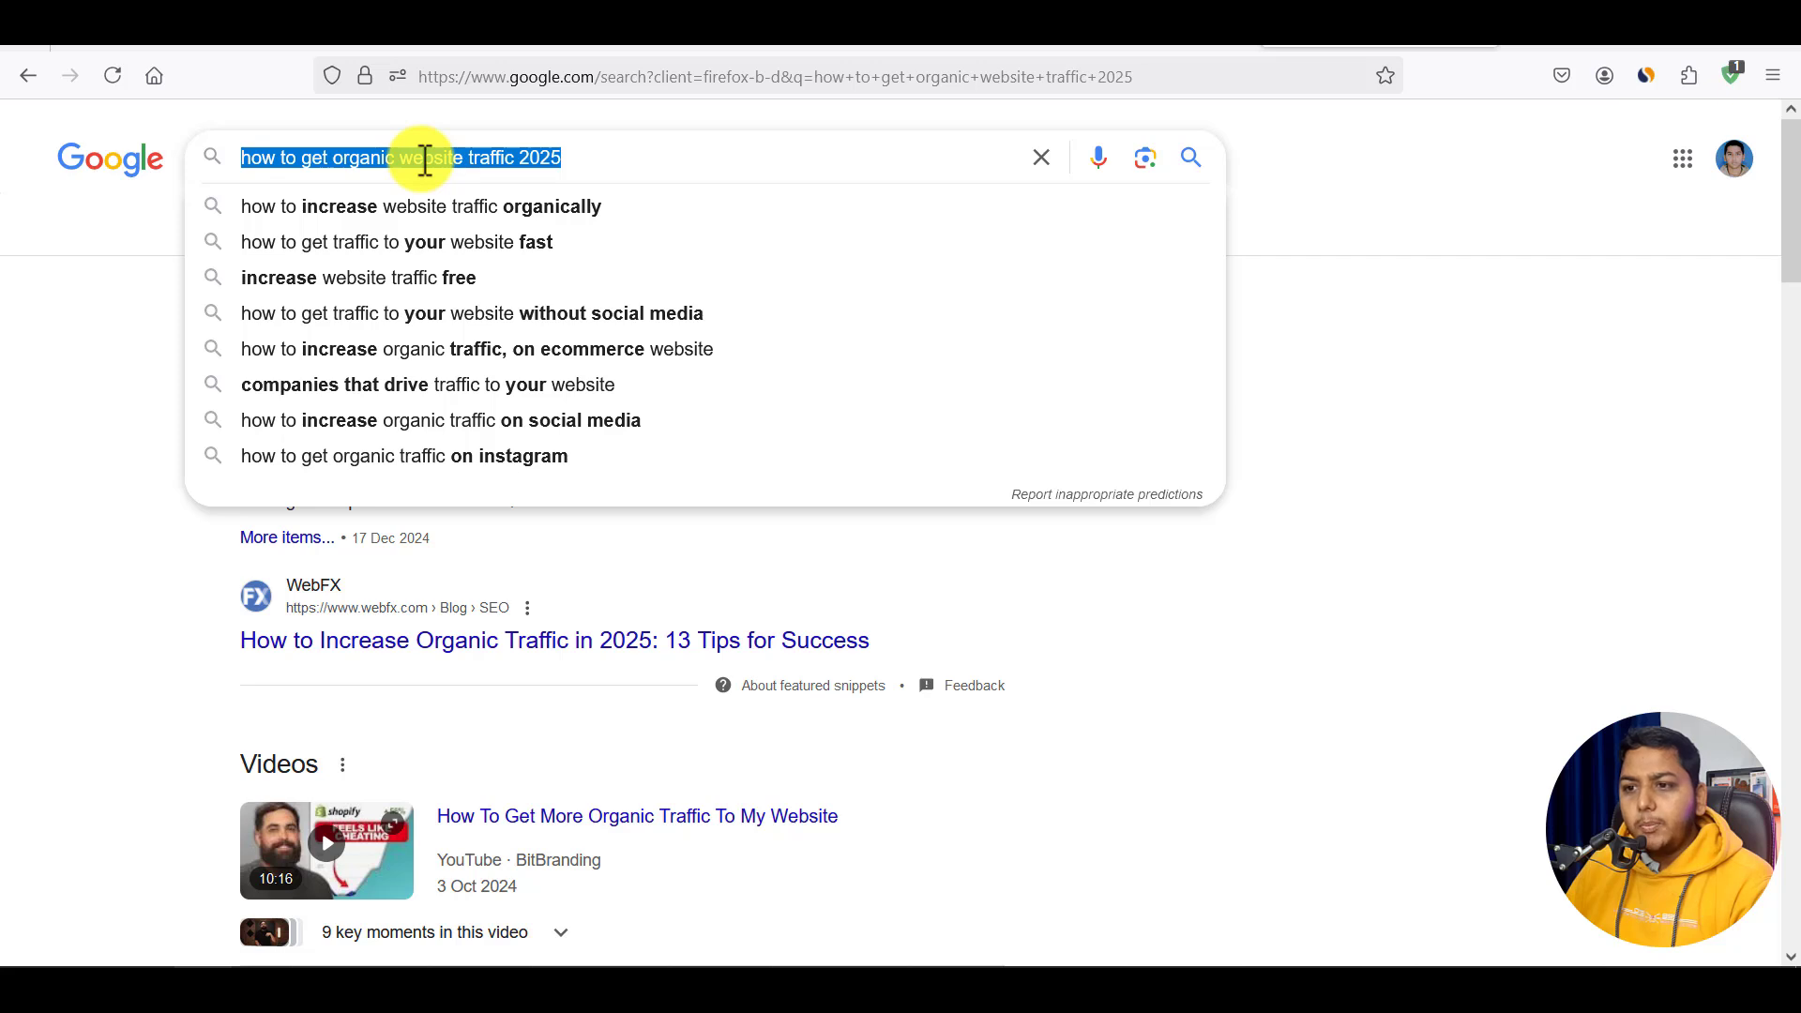
right_click(425, 159)
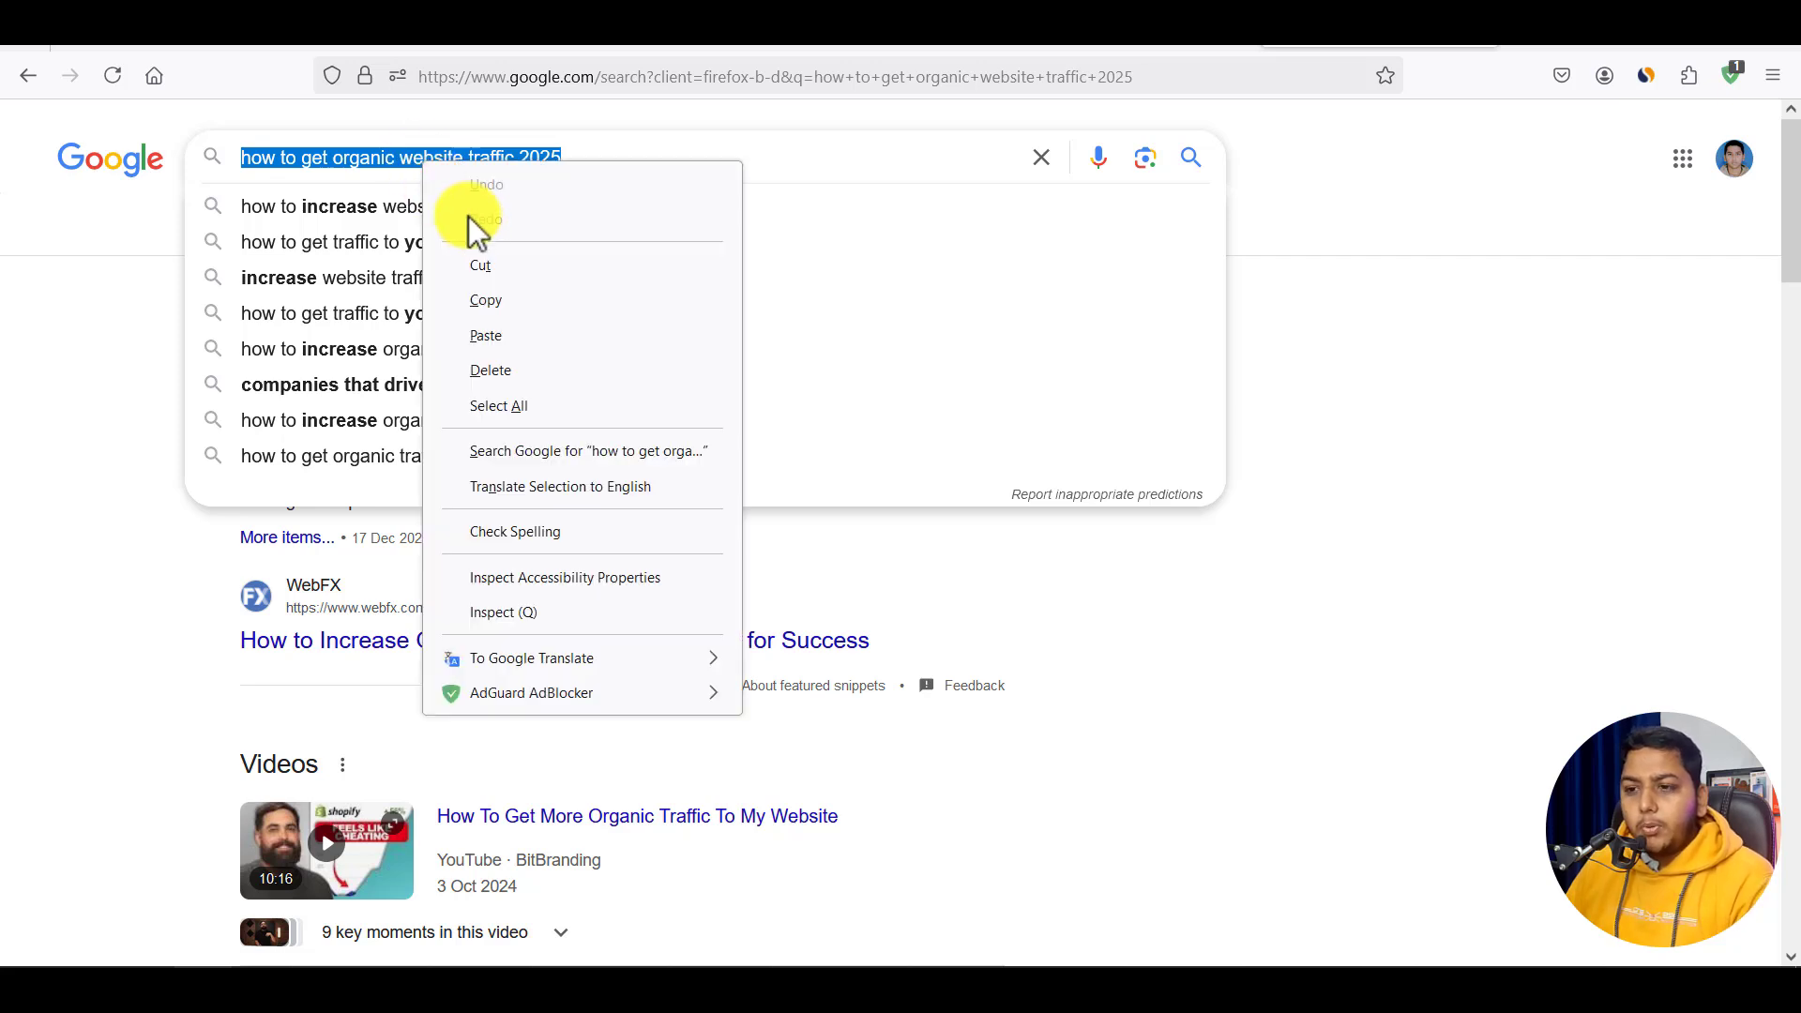
click(496, 307)
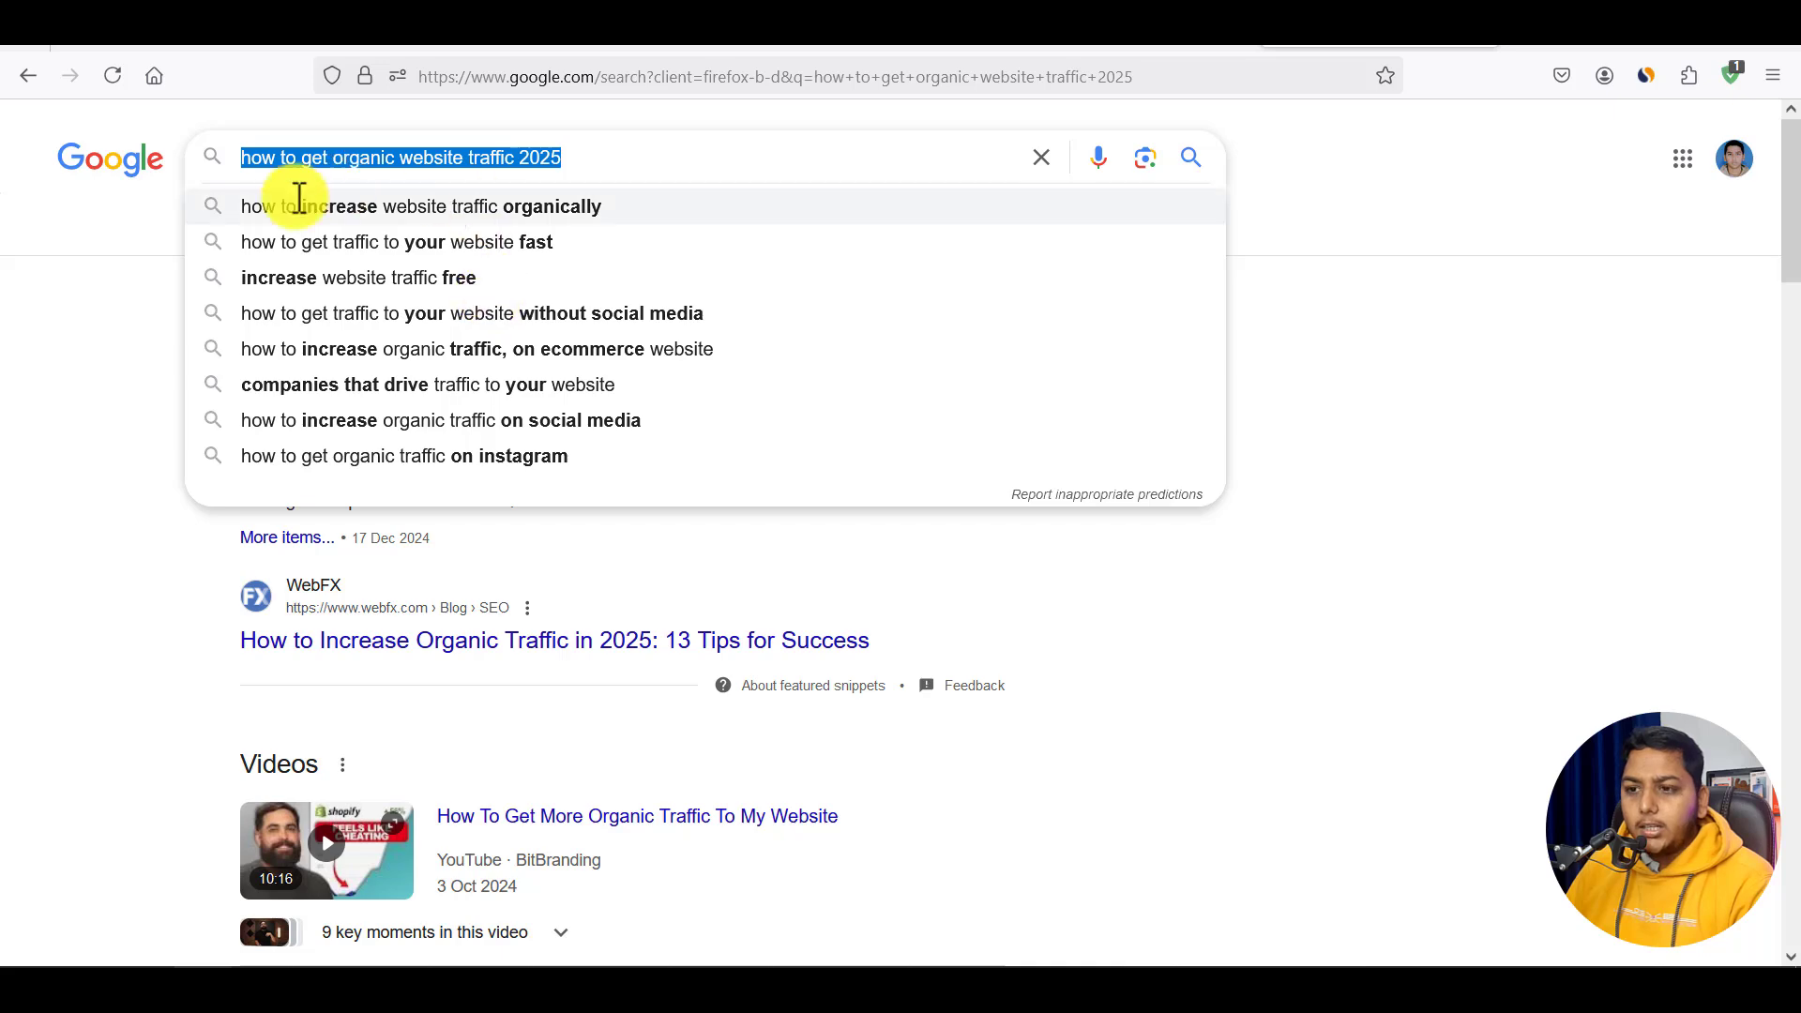
click(81, 368)
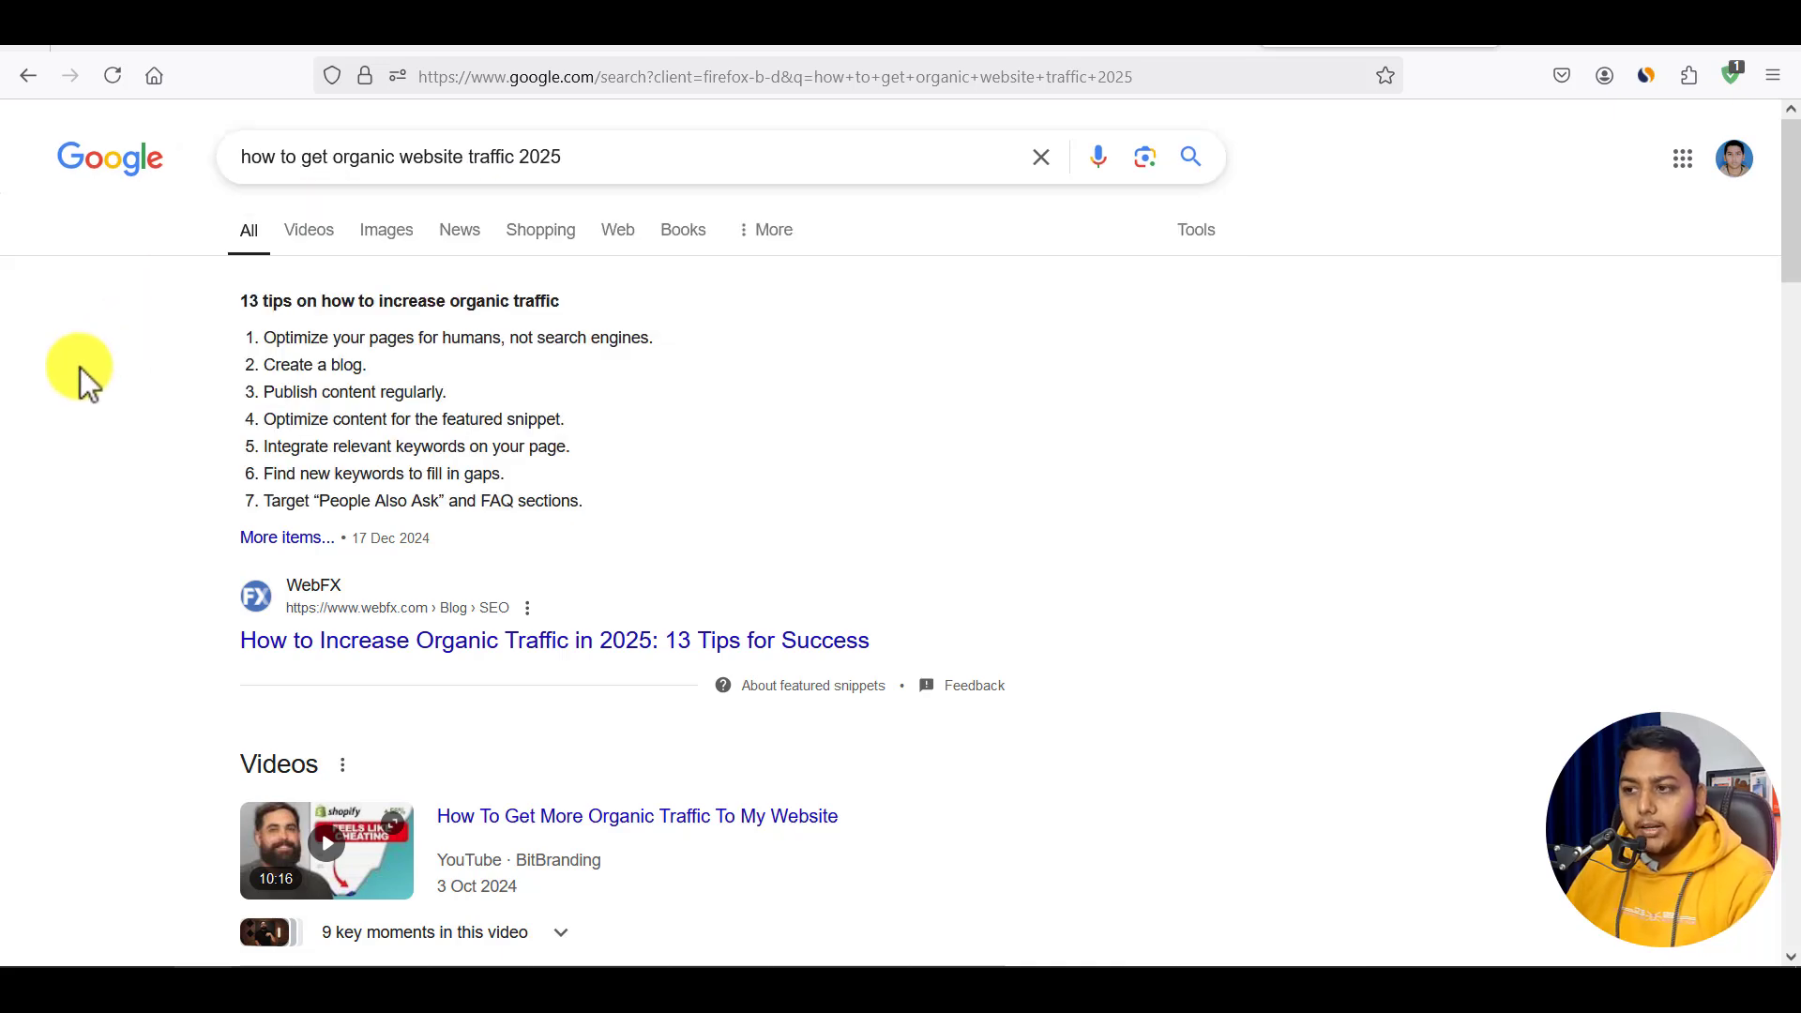
In SEOWriting.ai's 1-Click Blog Post tool, enter "how to get organic website traffic 2025" as the main keyword and generate a title.
click(1085, 47)
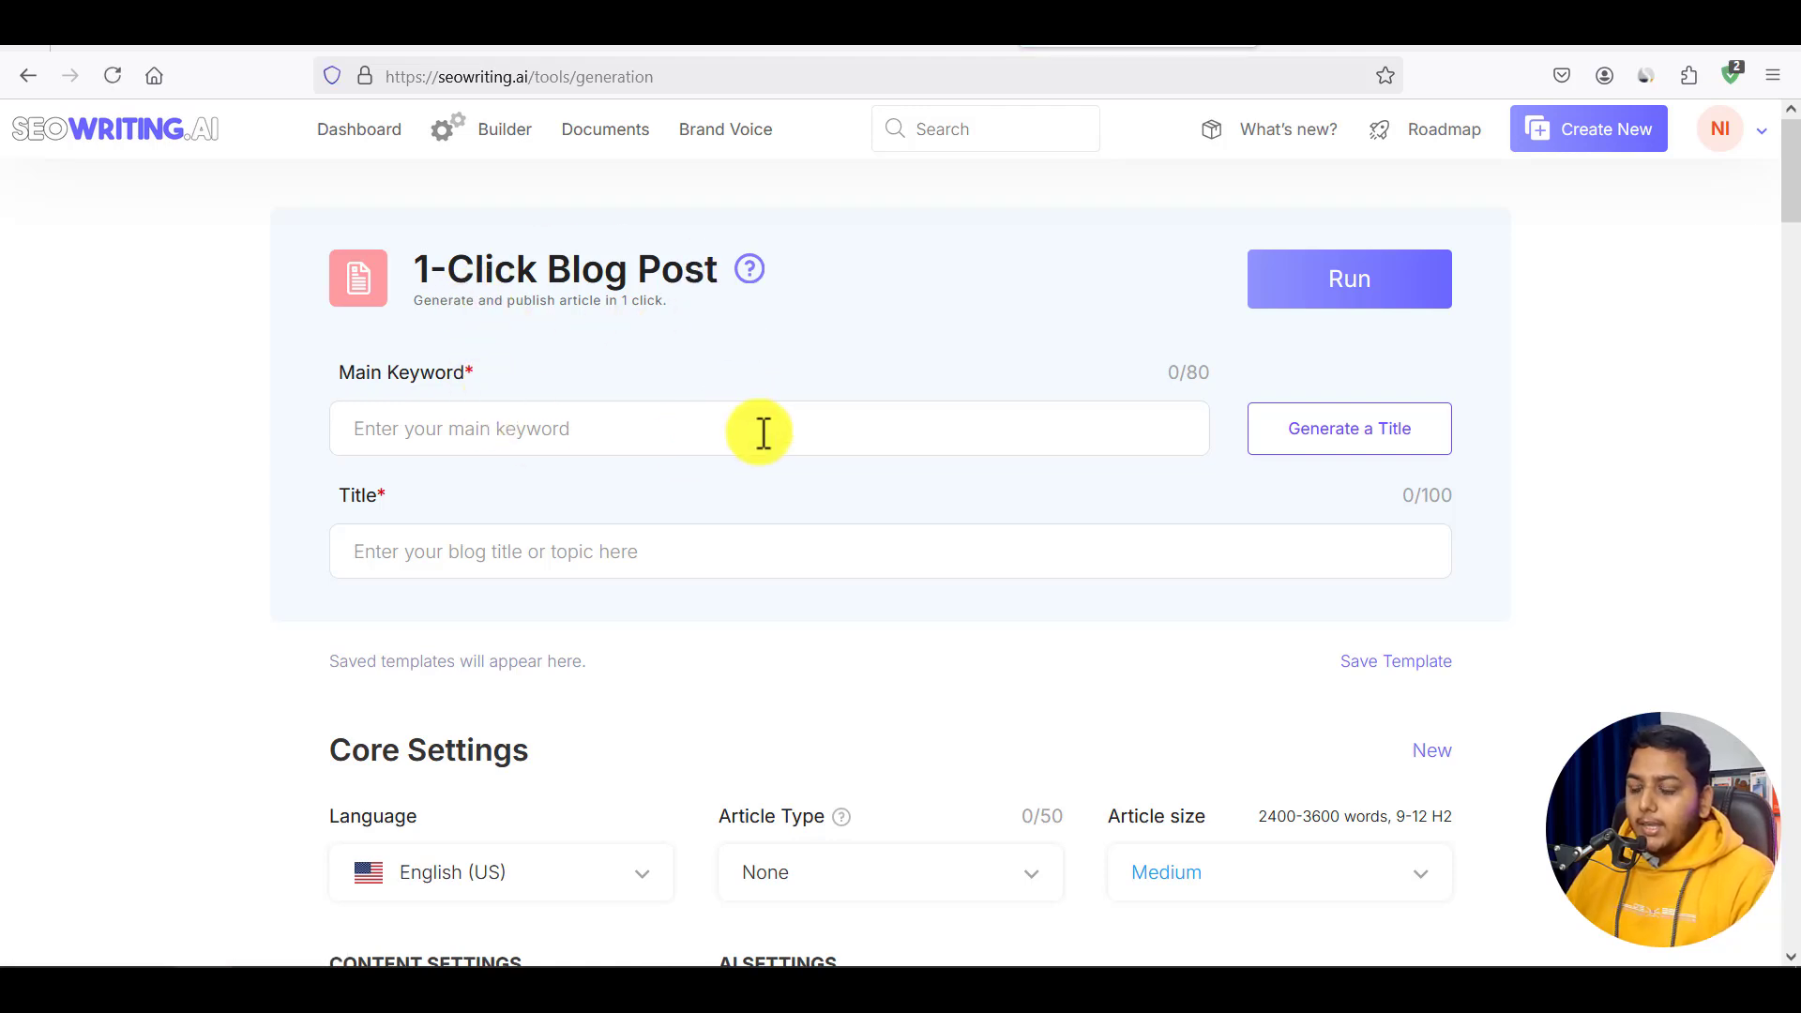
click(378, 431)
right_click(378, 430)
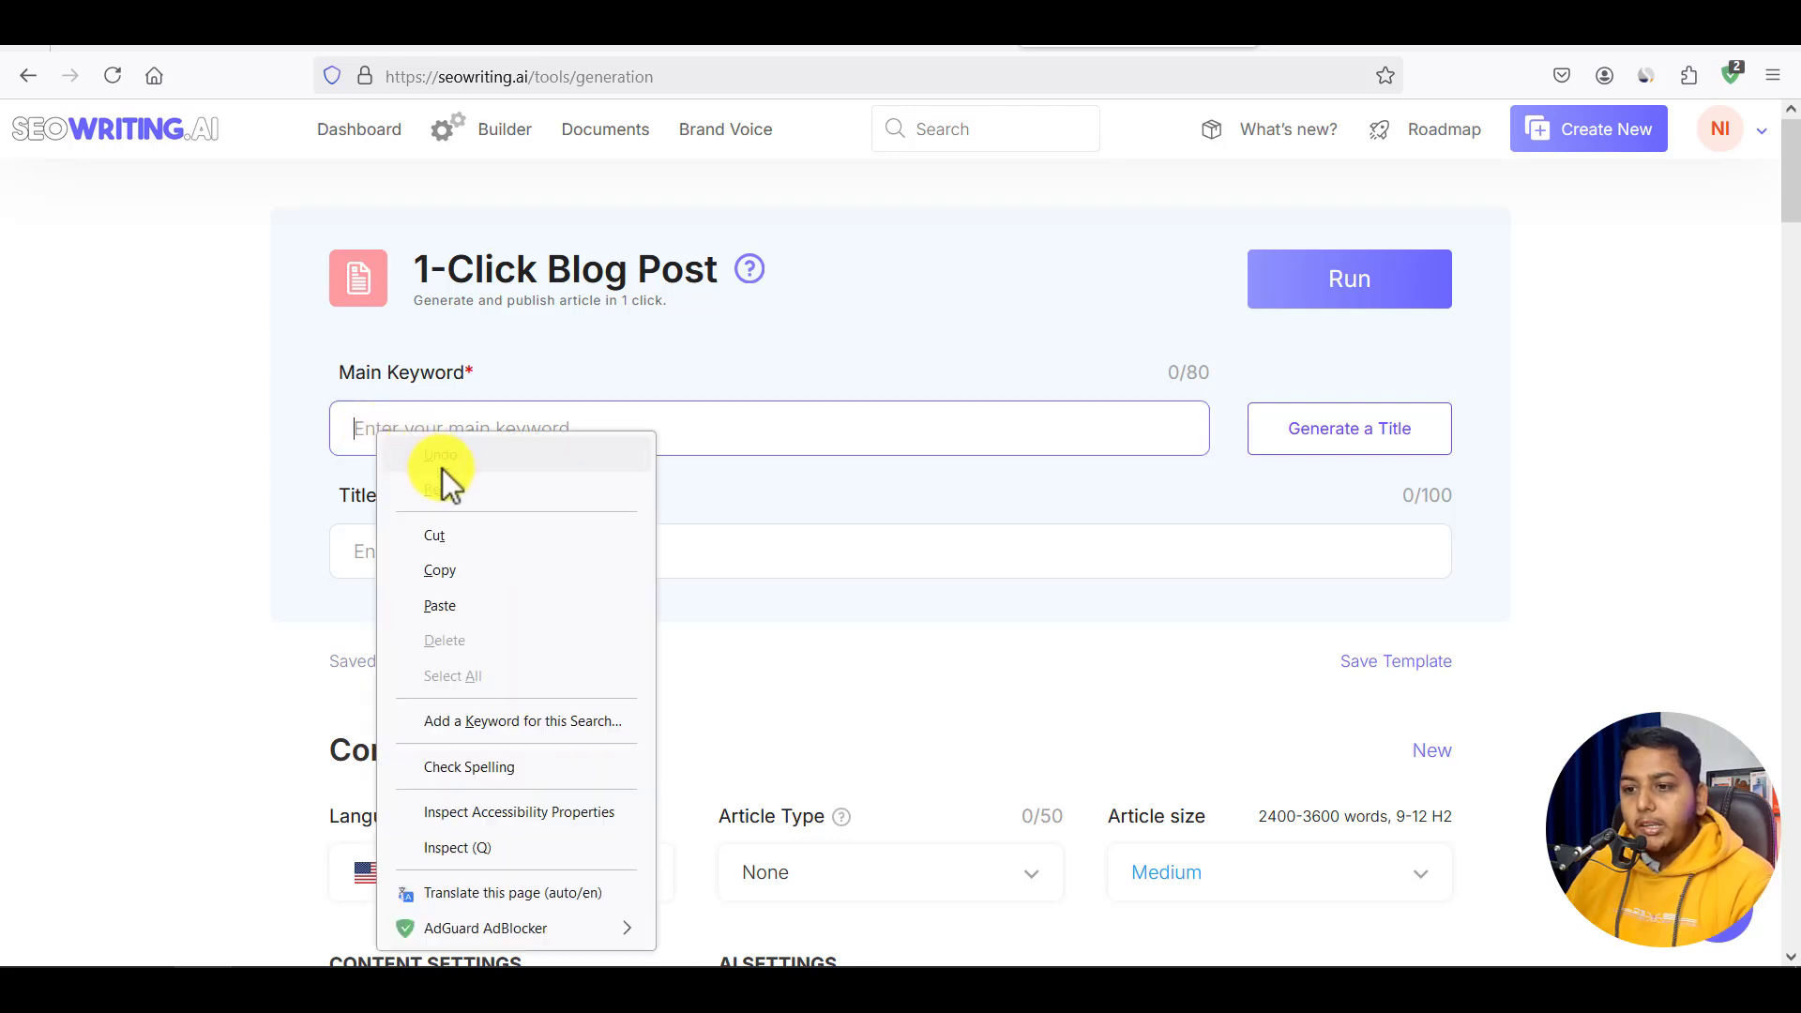
click(442, 604)
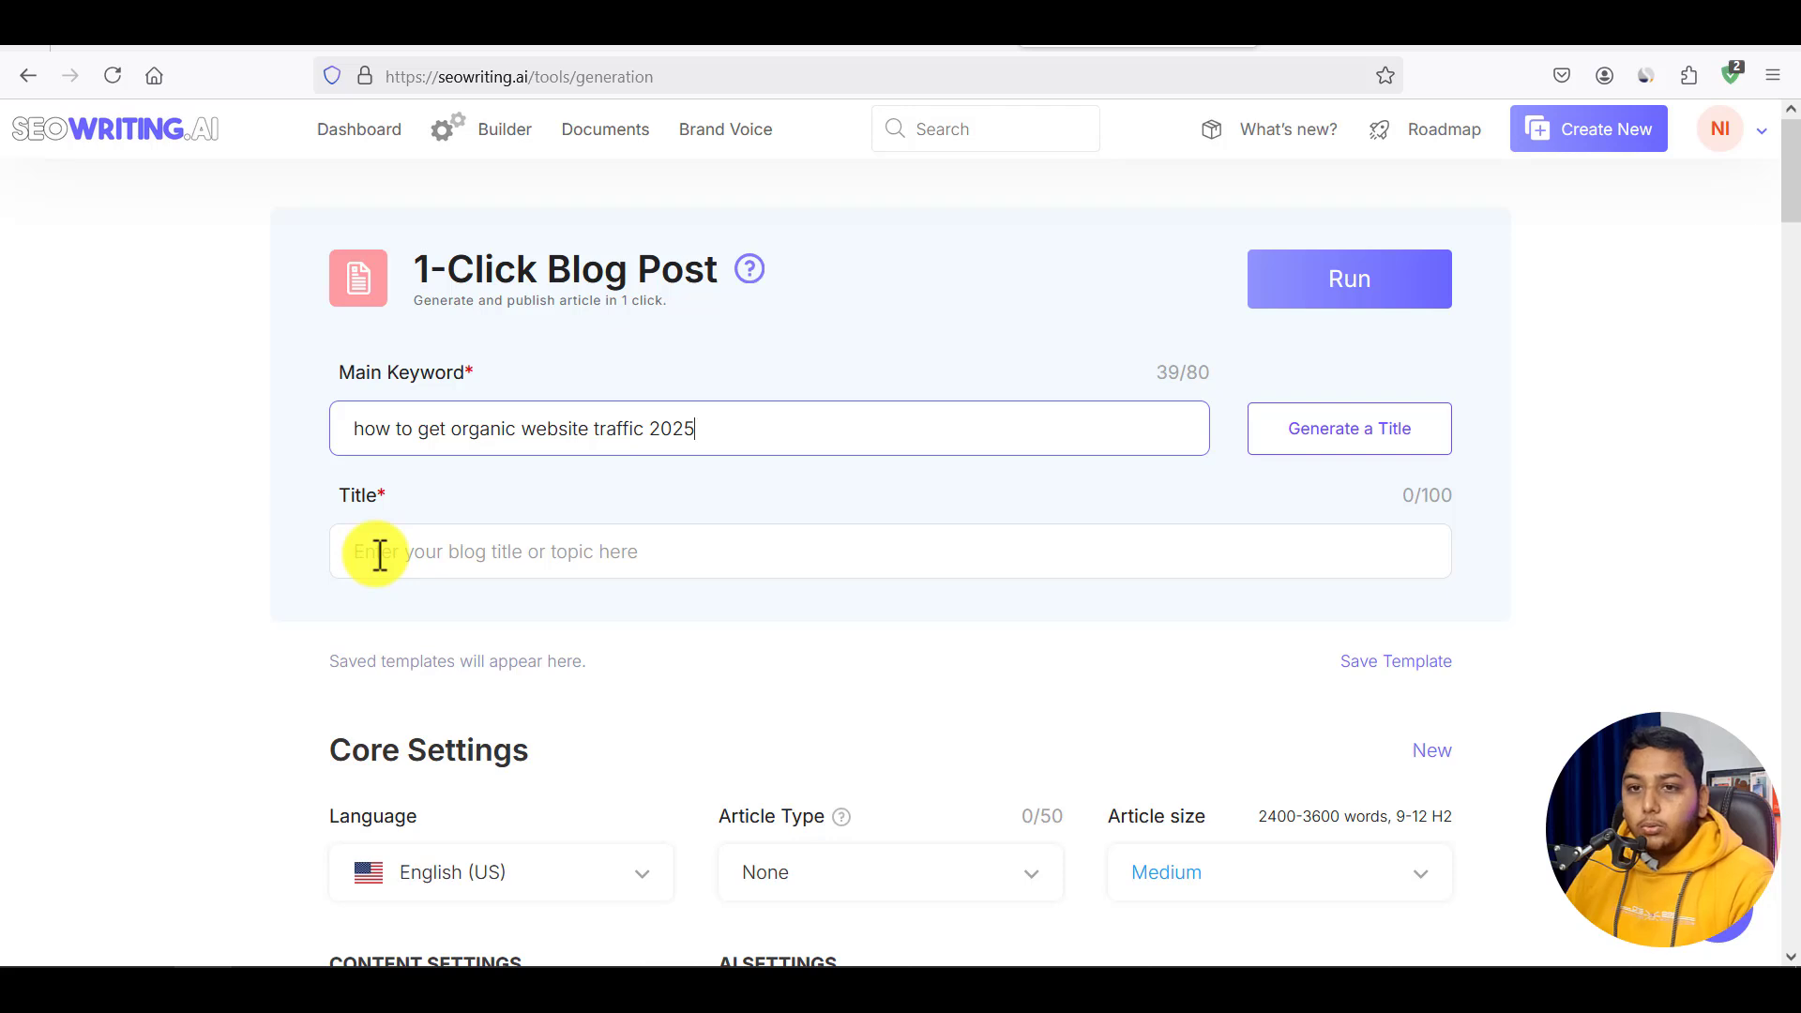
click(1215, 495)
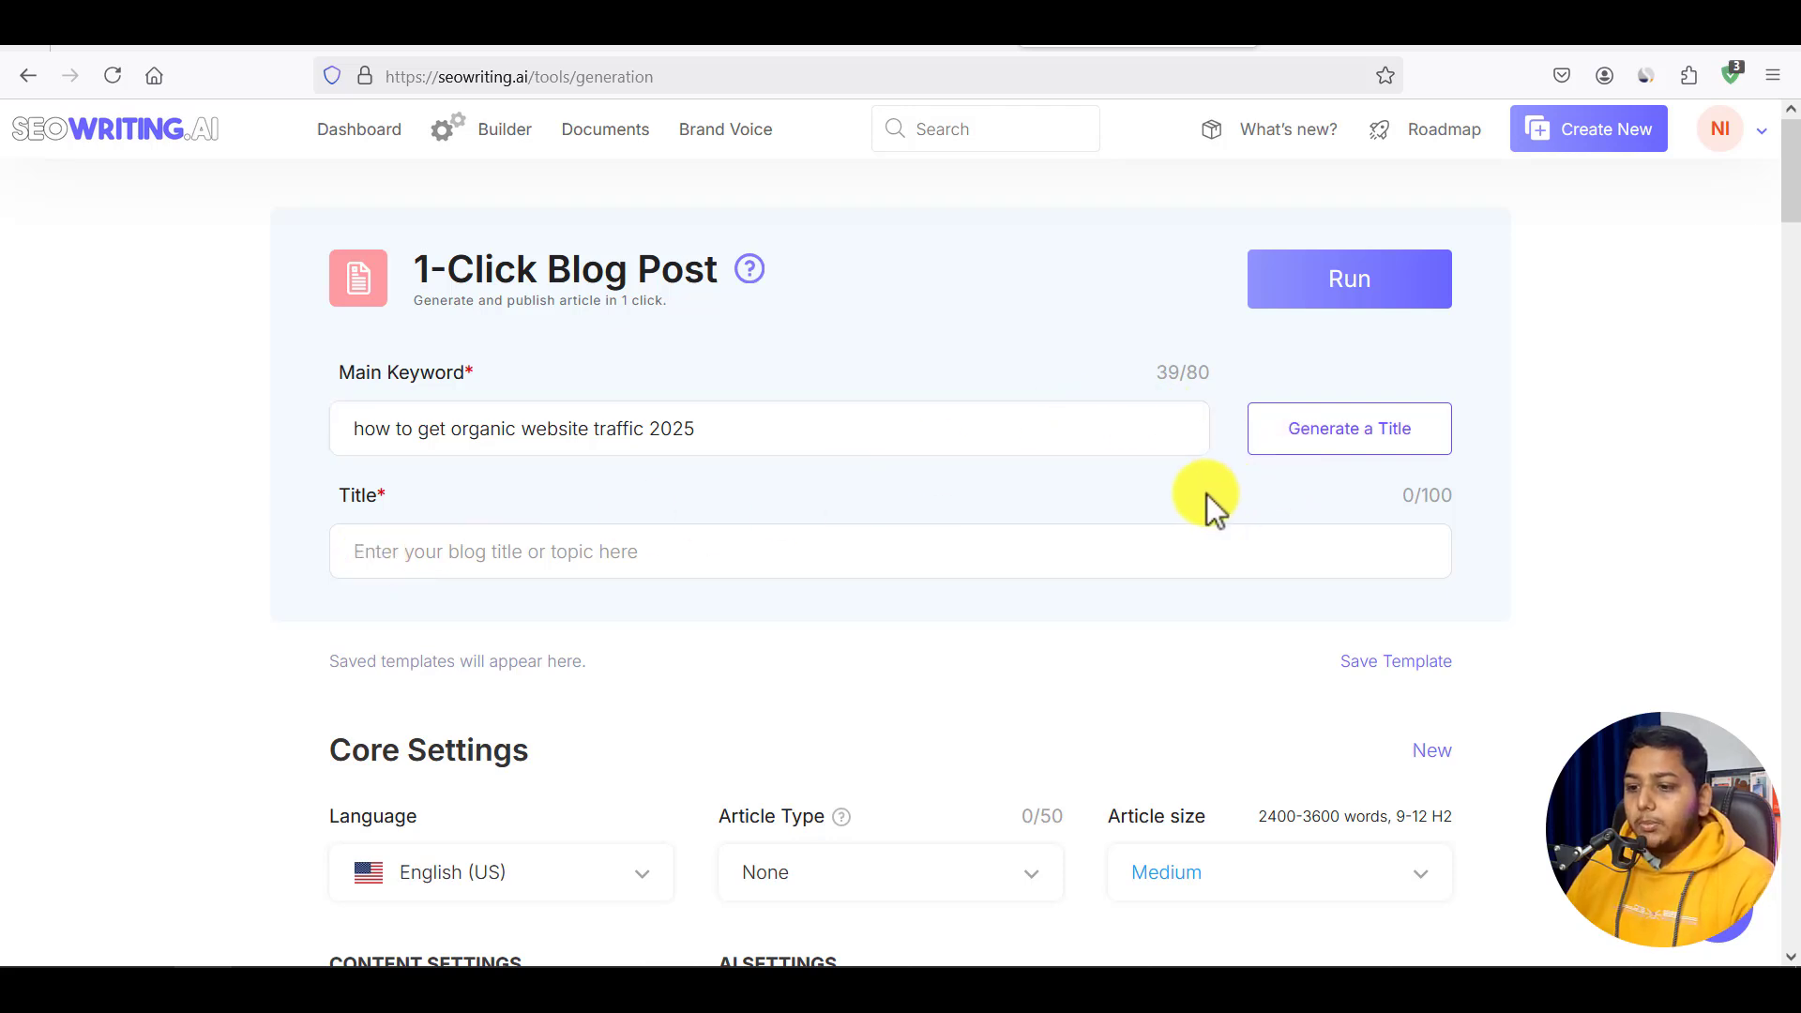
click(1348, 438)
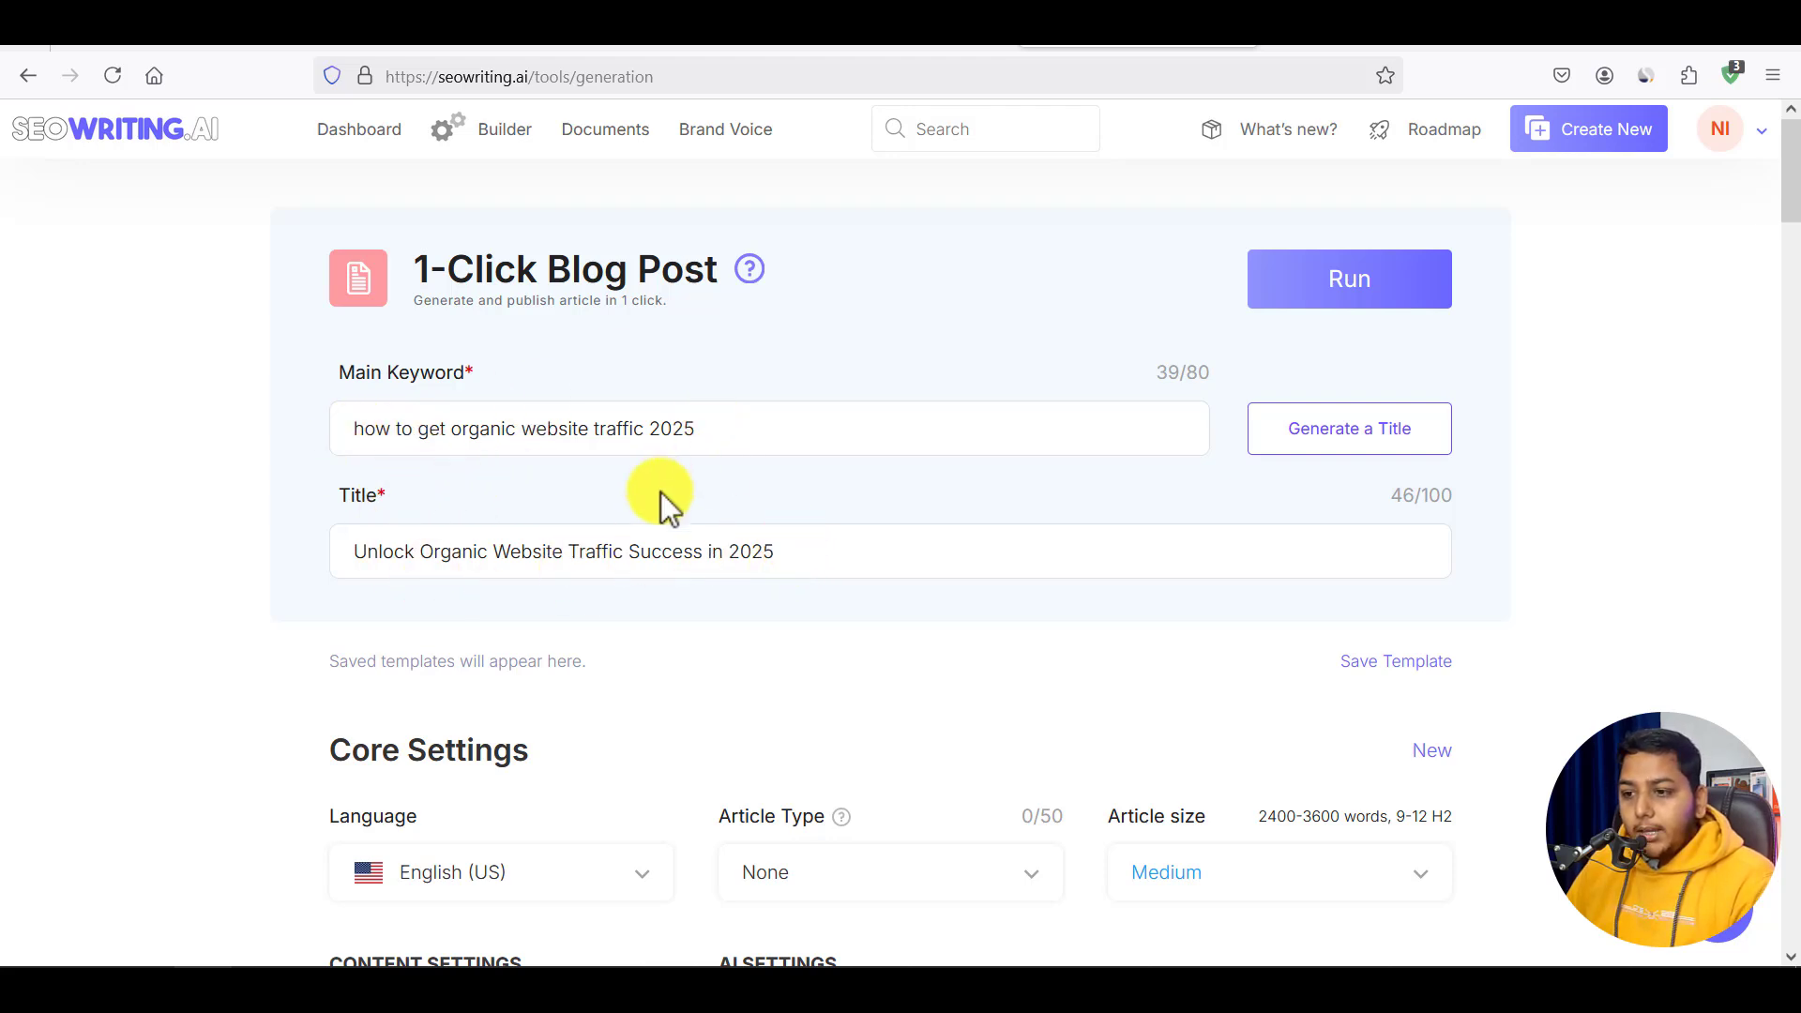
Replace the generated title with the keyword phrase, capitalised as "How to get organic website traffic 2025".
drag(804, 551, 352, 549)
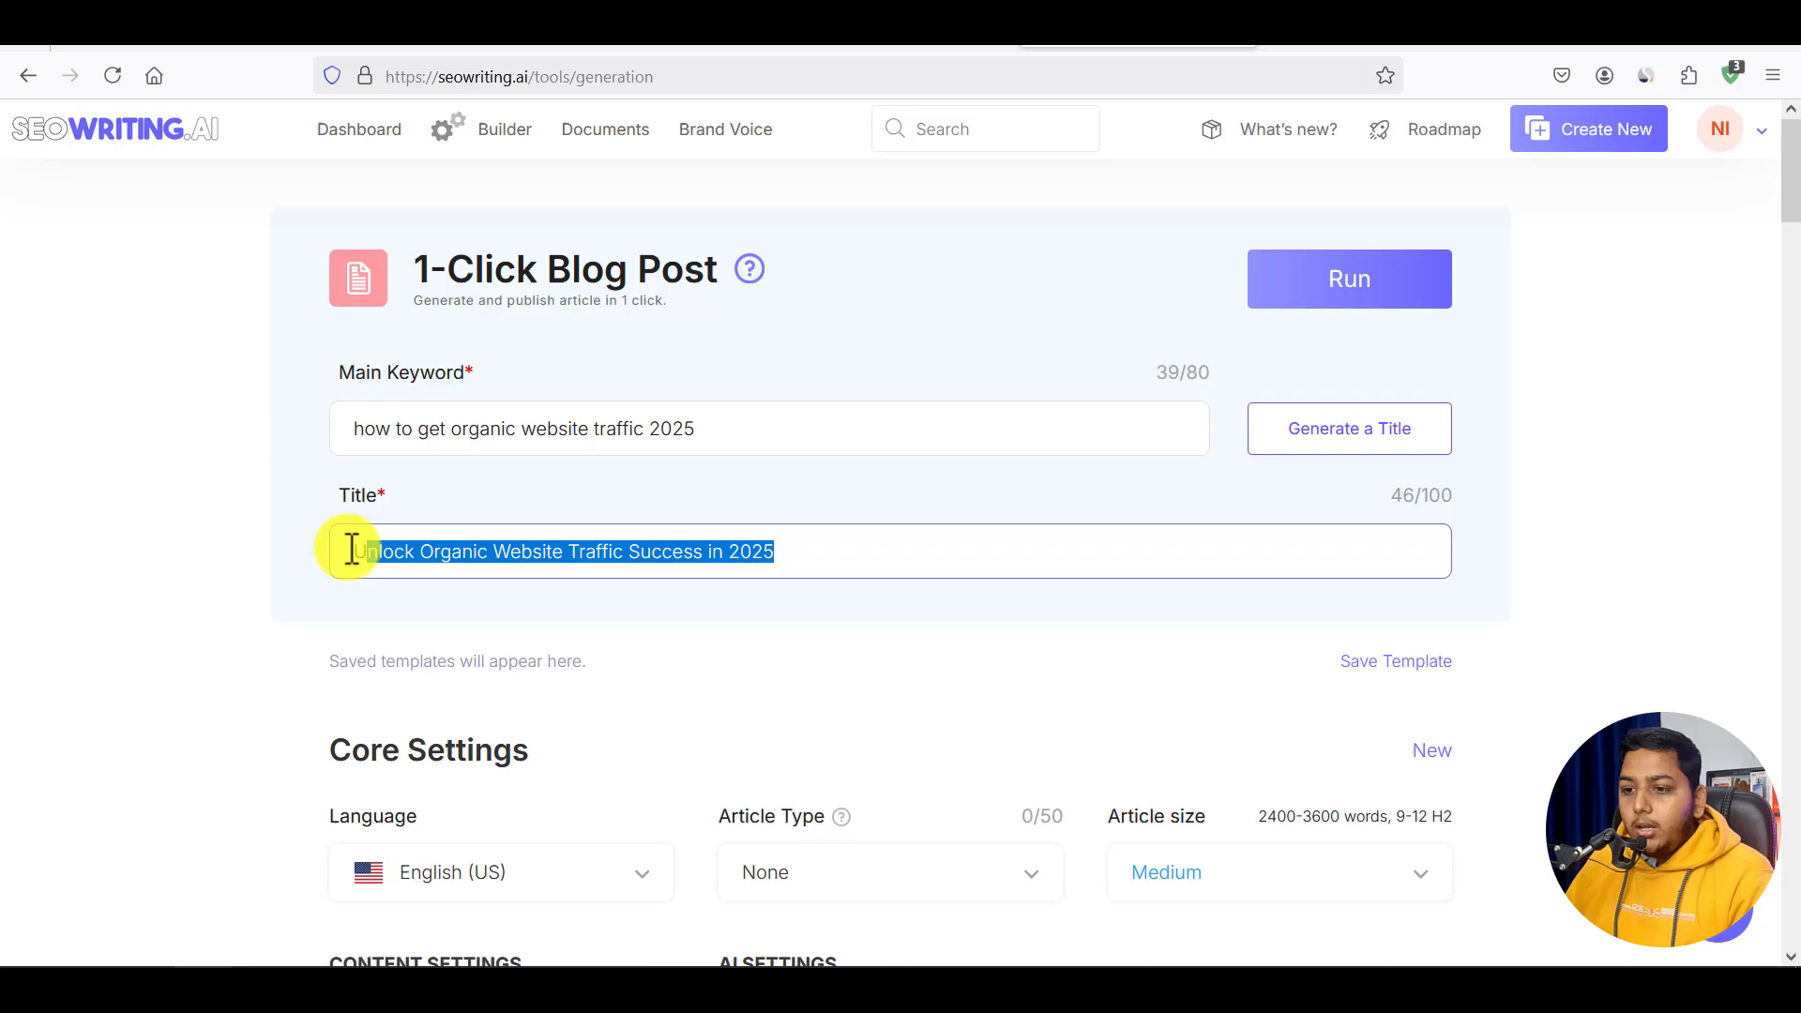
right_click(403, 553)
click(481, 176)
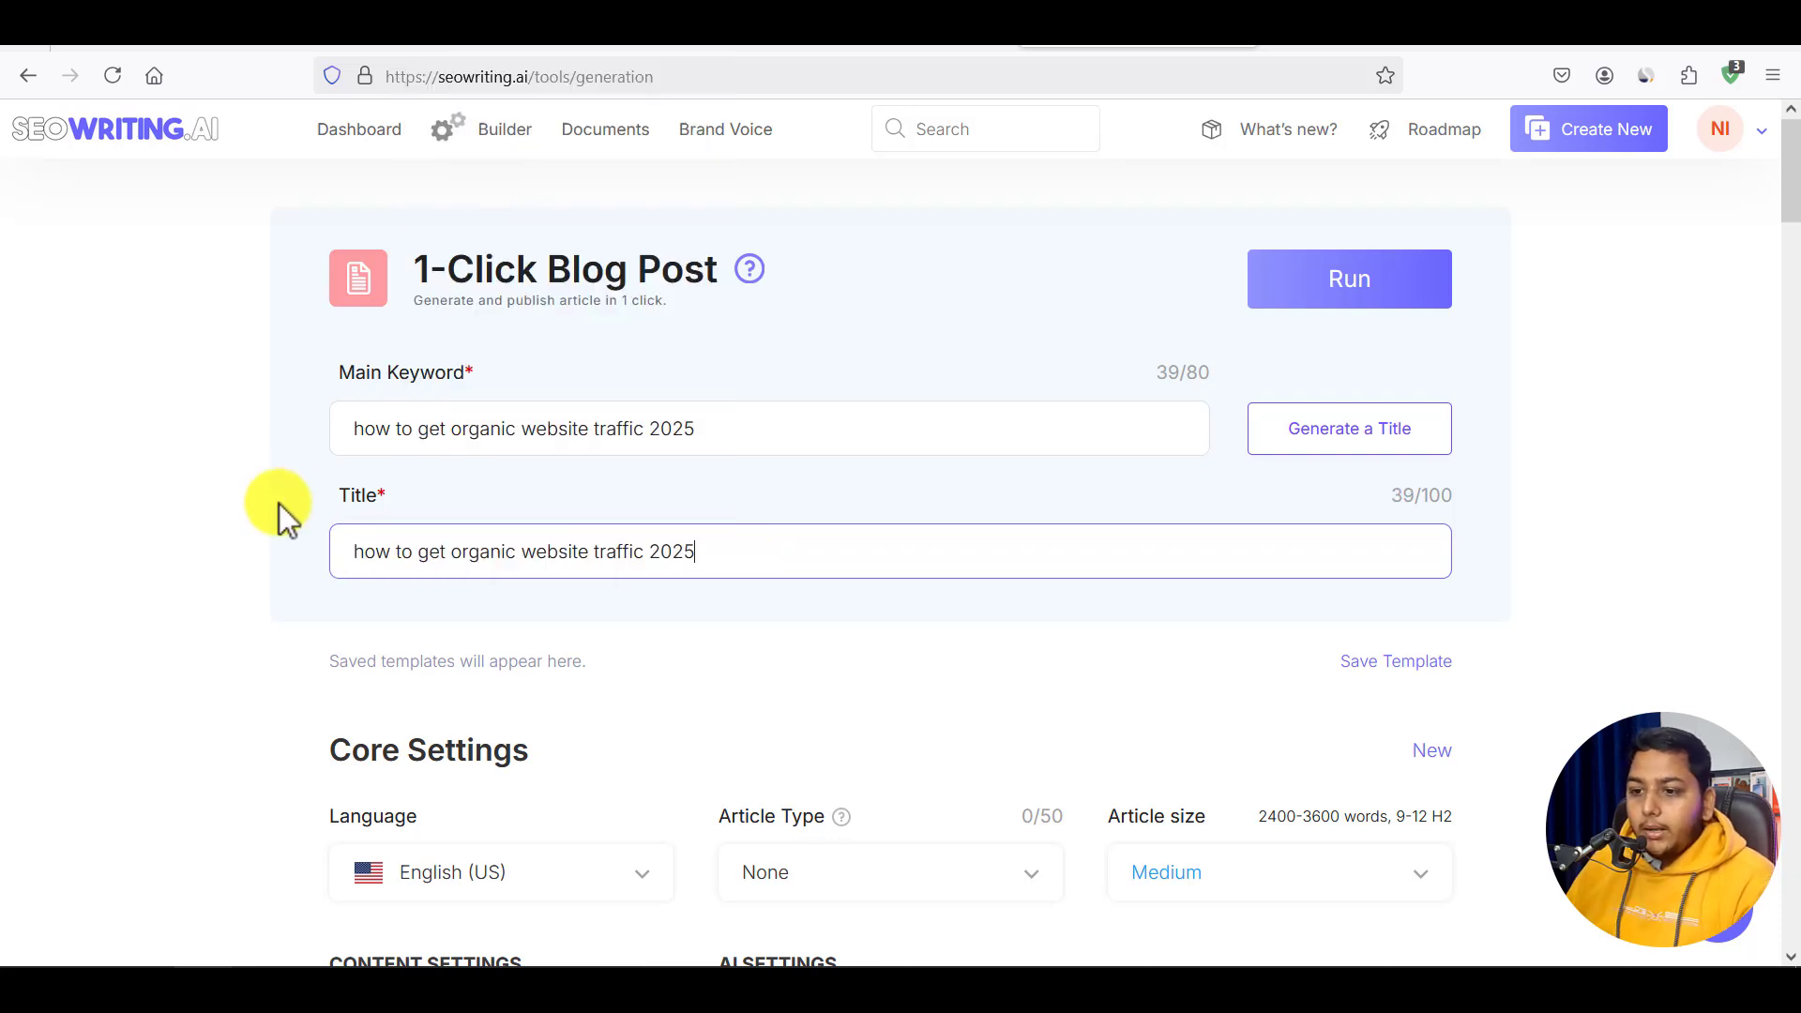
click(366, 553)
key(BackSpace)
text(H)
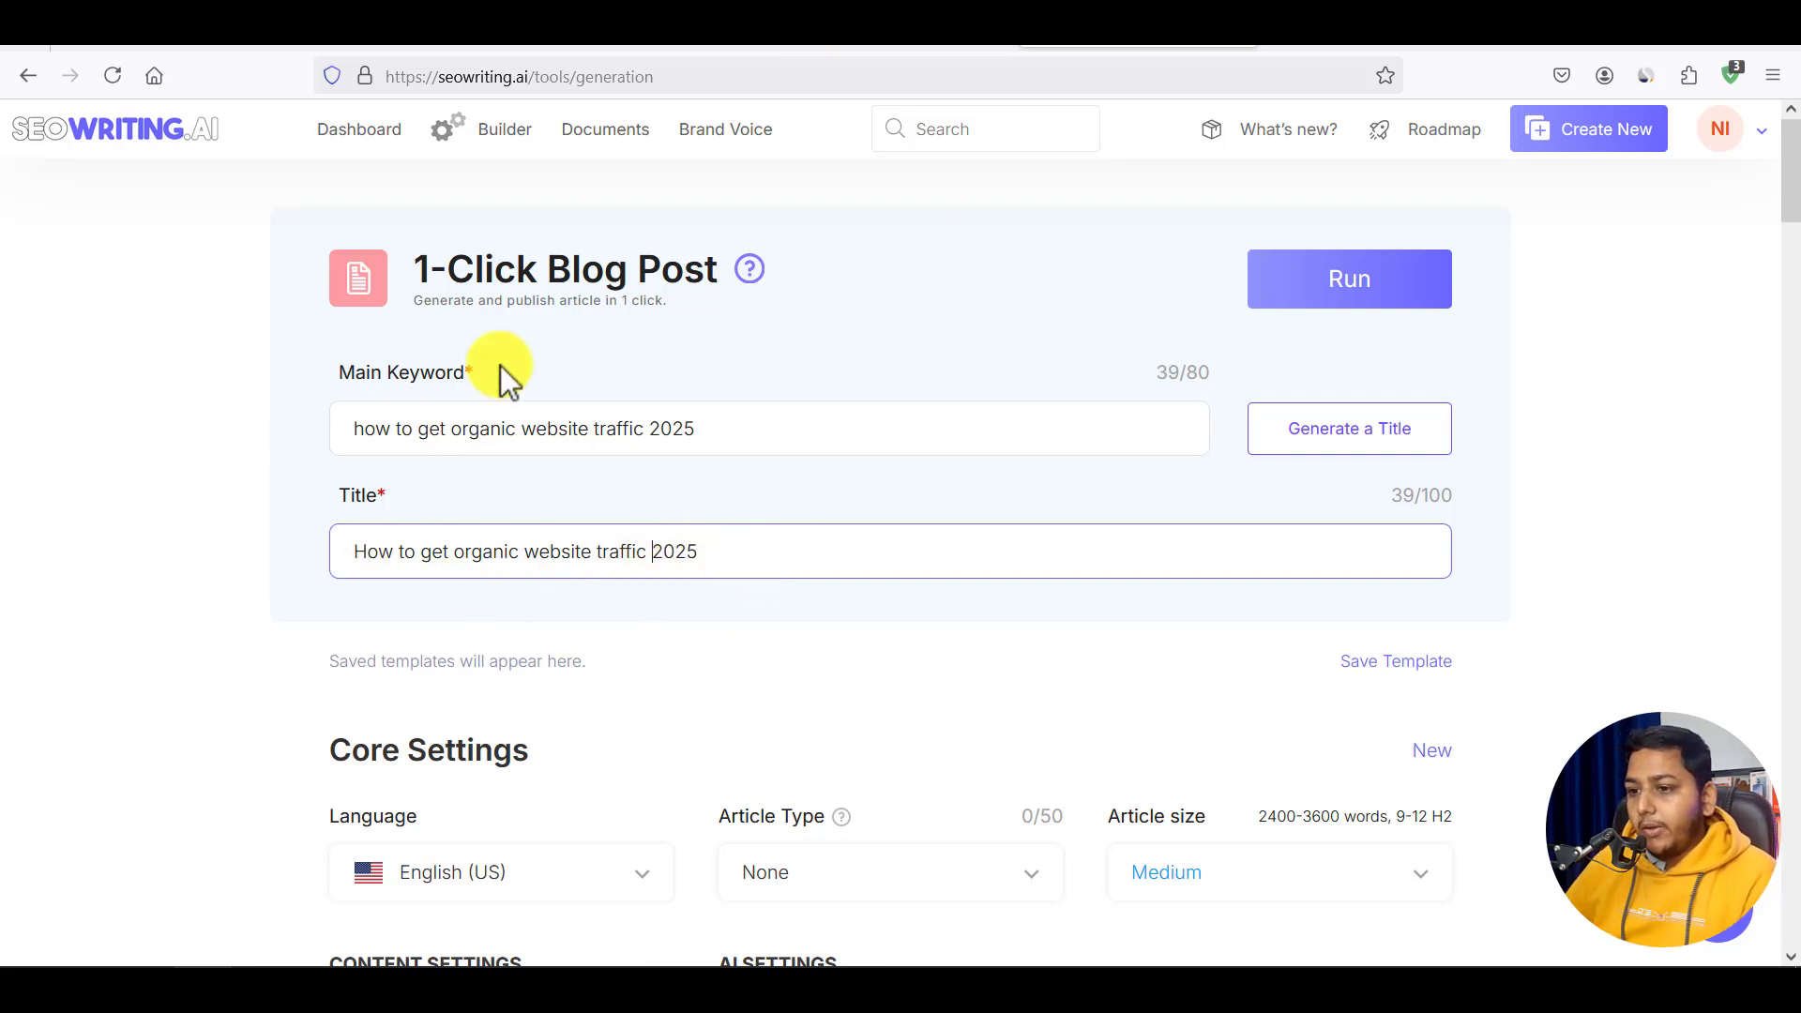
click(213, 486)
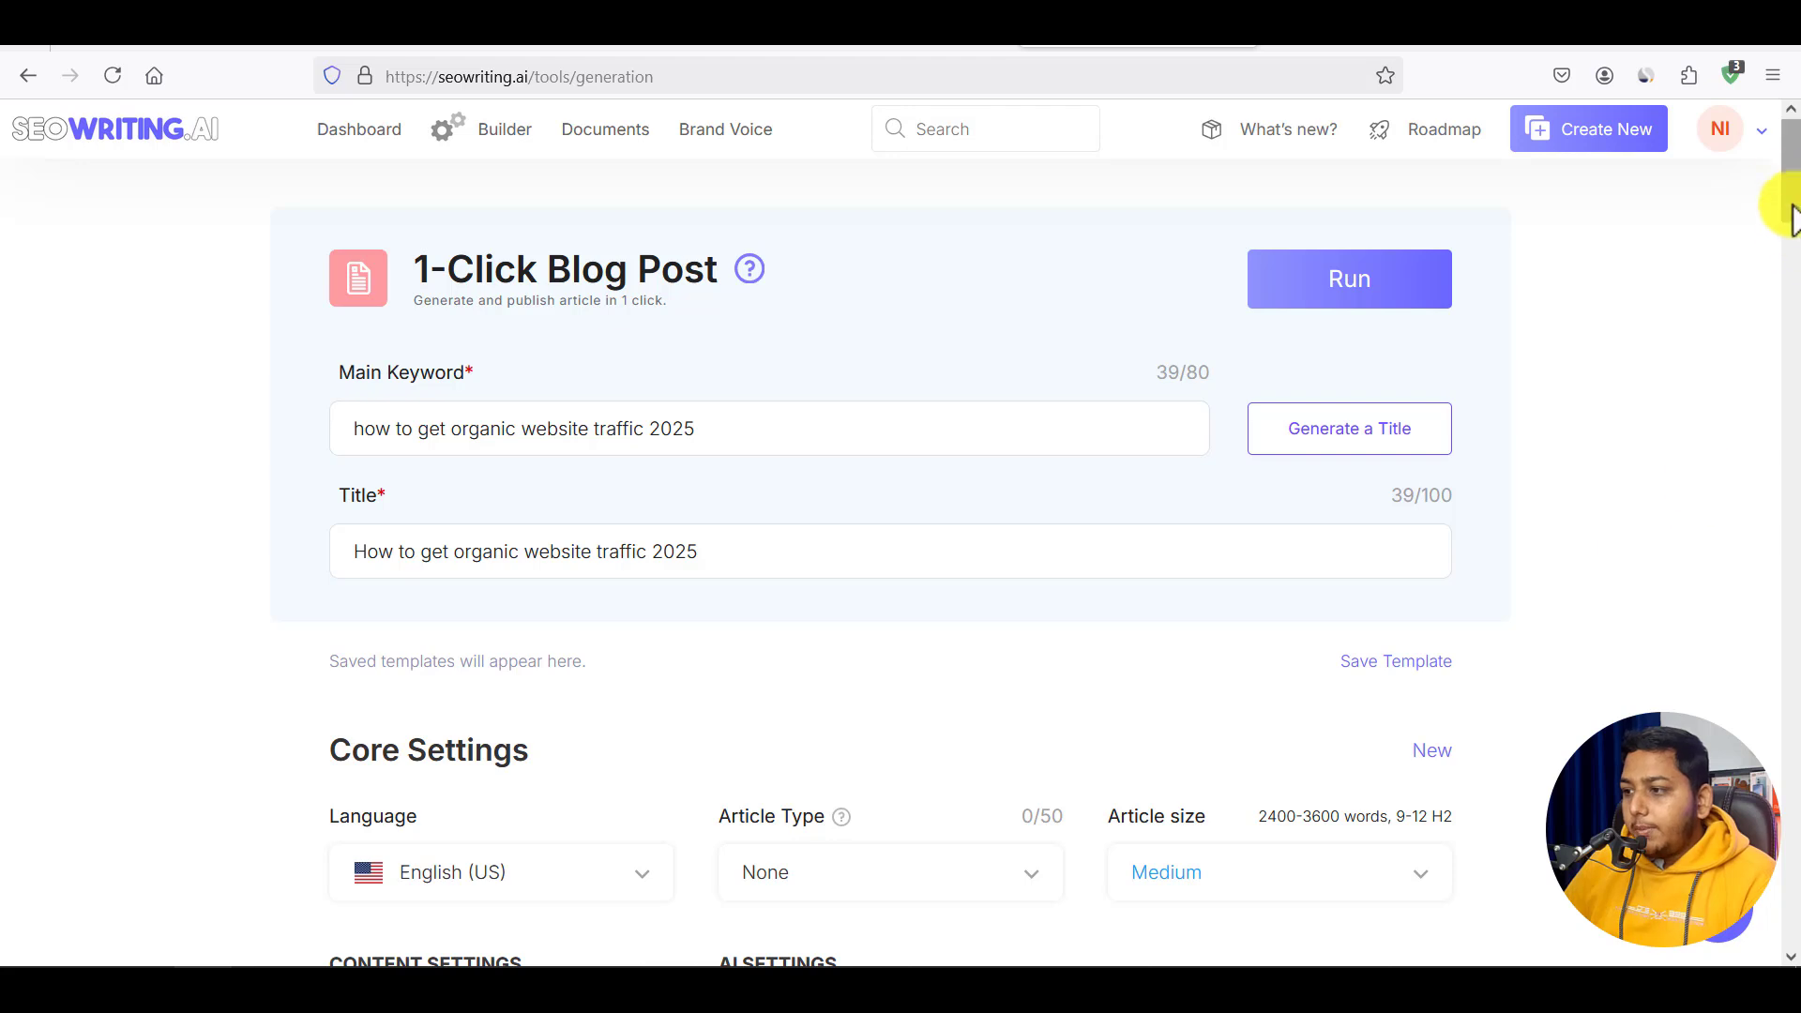
Select English (US) as the article language in the Core Settings.
scroll(1787, 218, down, 3)
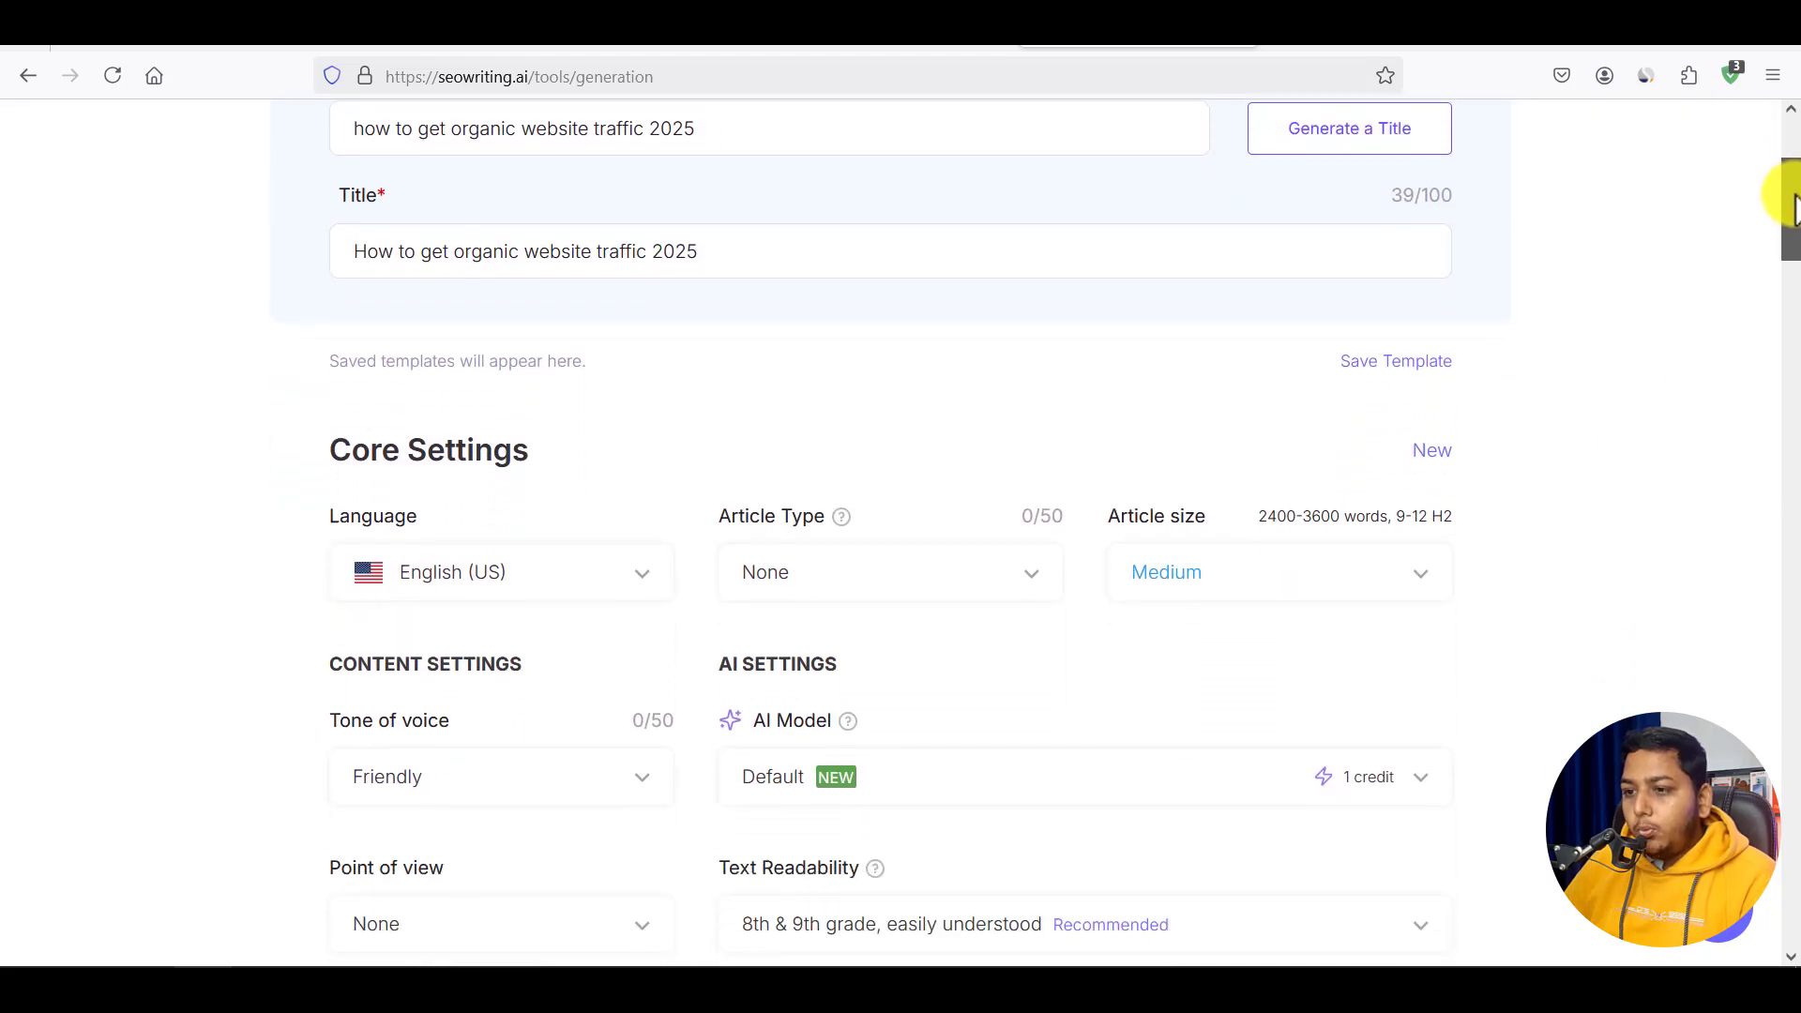
drag(1792, 198, 1791, 238)
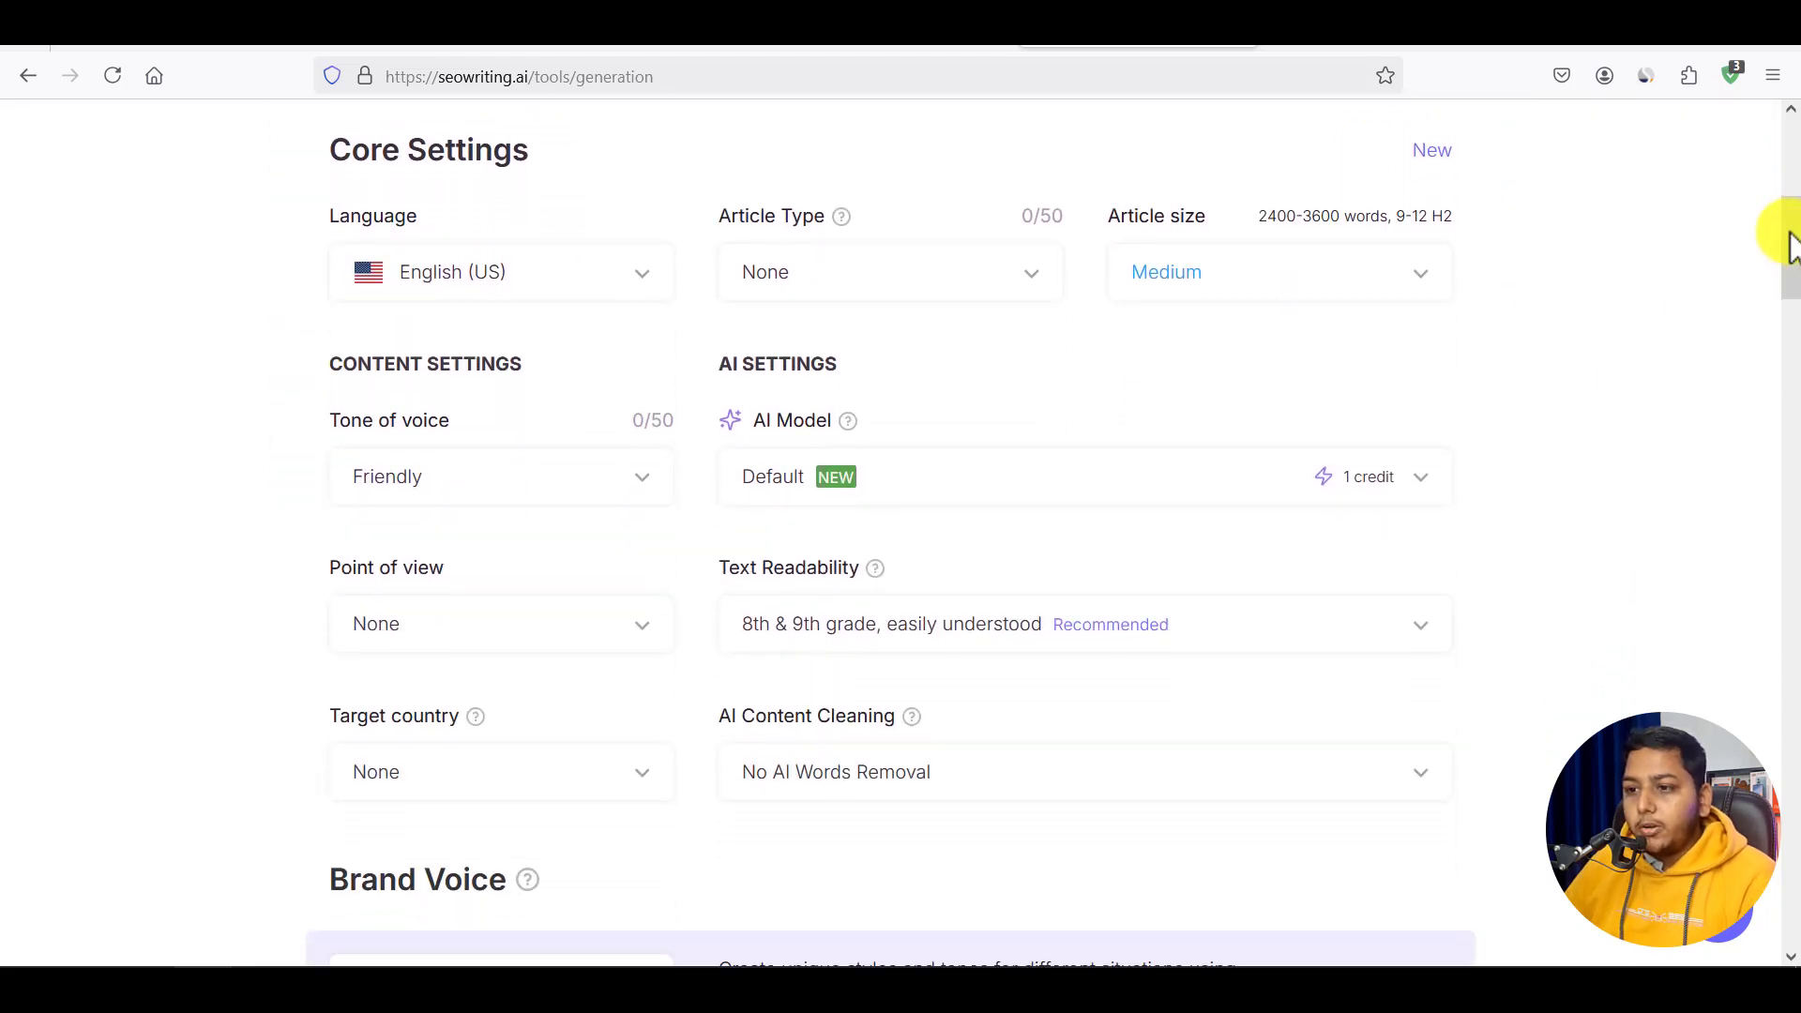
click(649, 283)
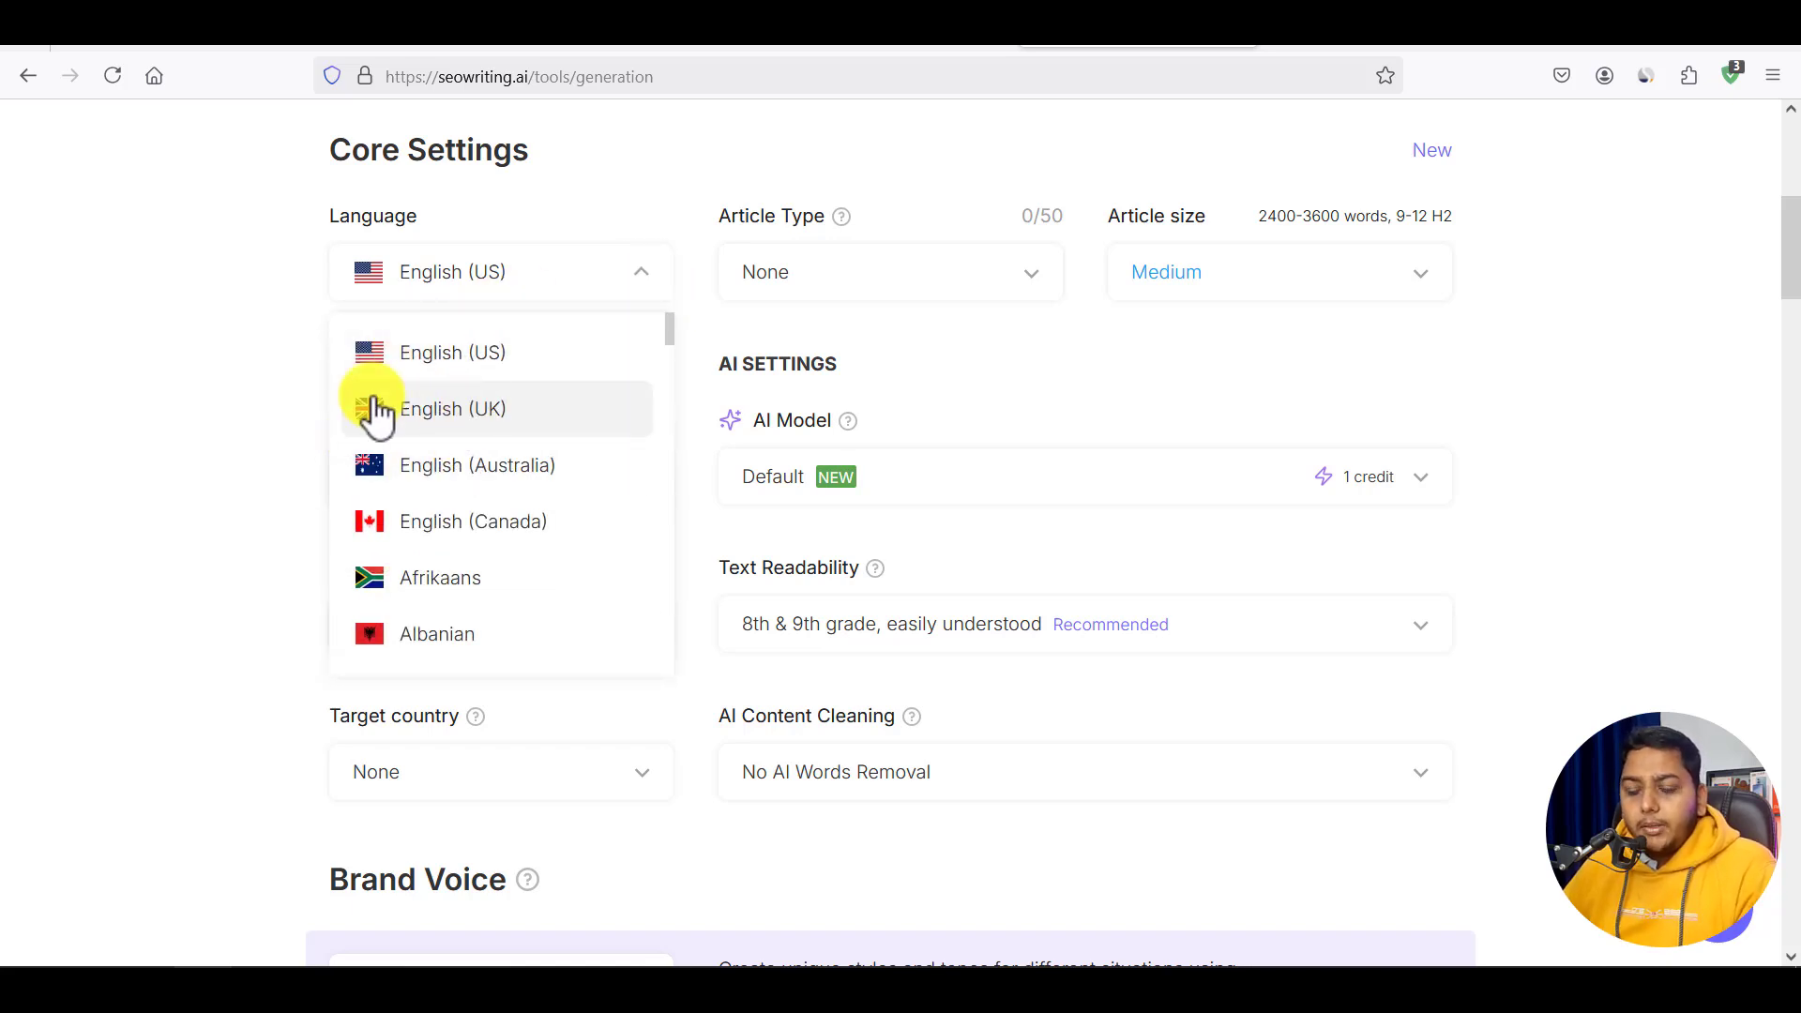
click(450, 355)
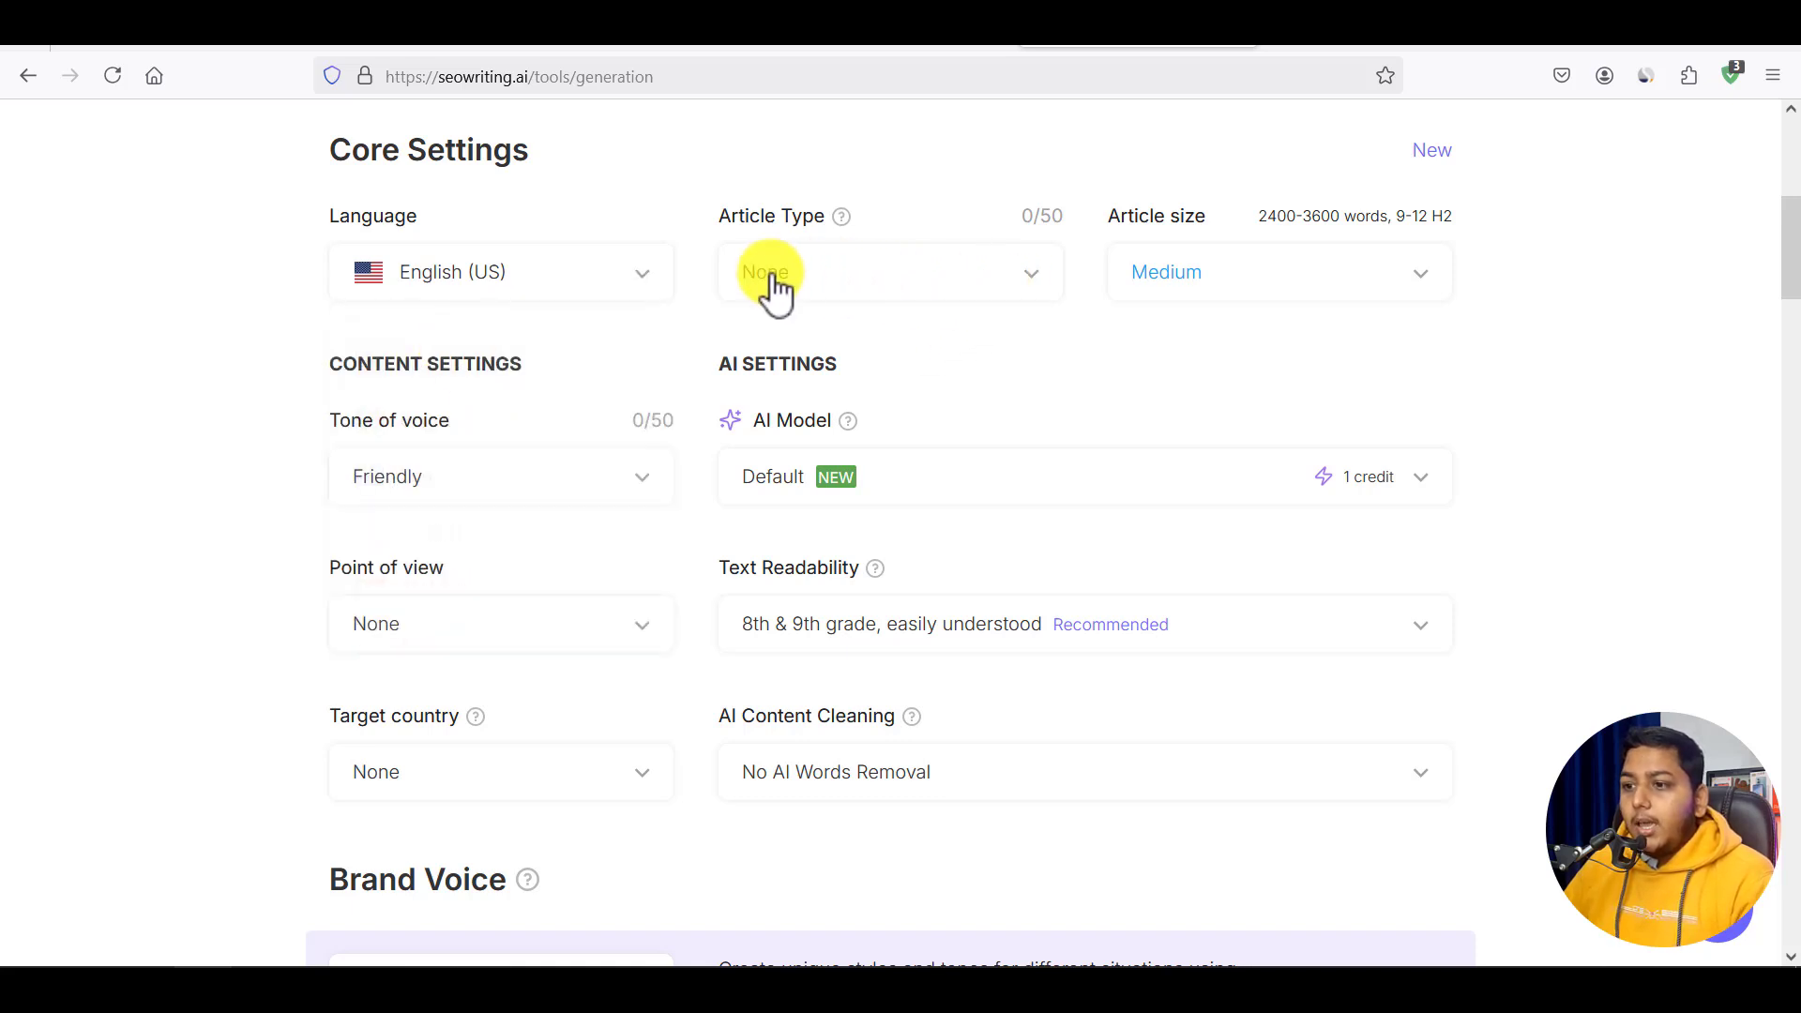
Set the article type to How-to guide and choose Medium as the article size.
click(1020, 290)
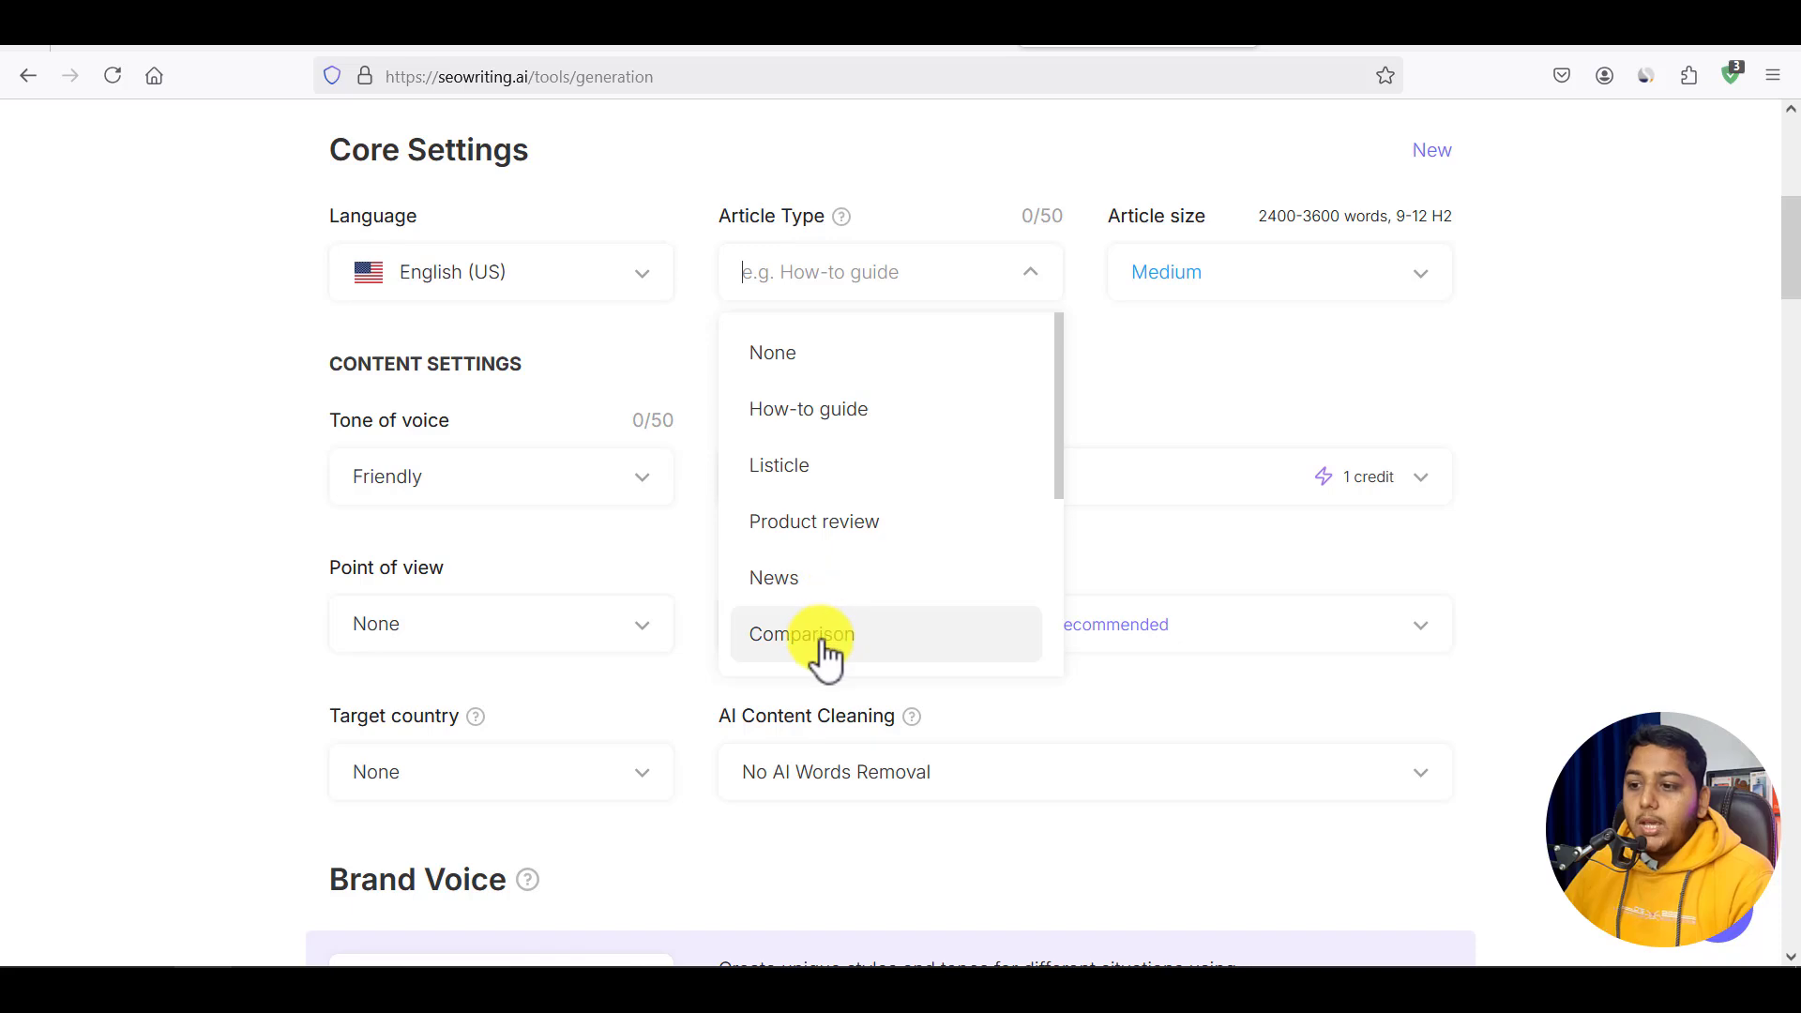
drag(1061, 413, 945, 405)
click(825, 410)
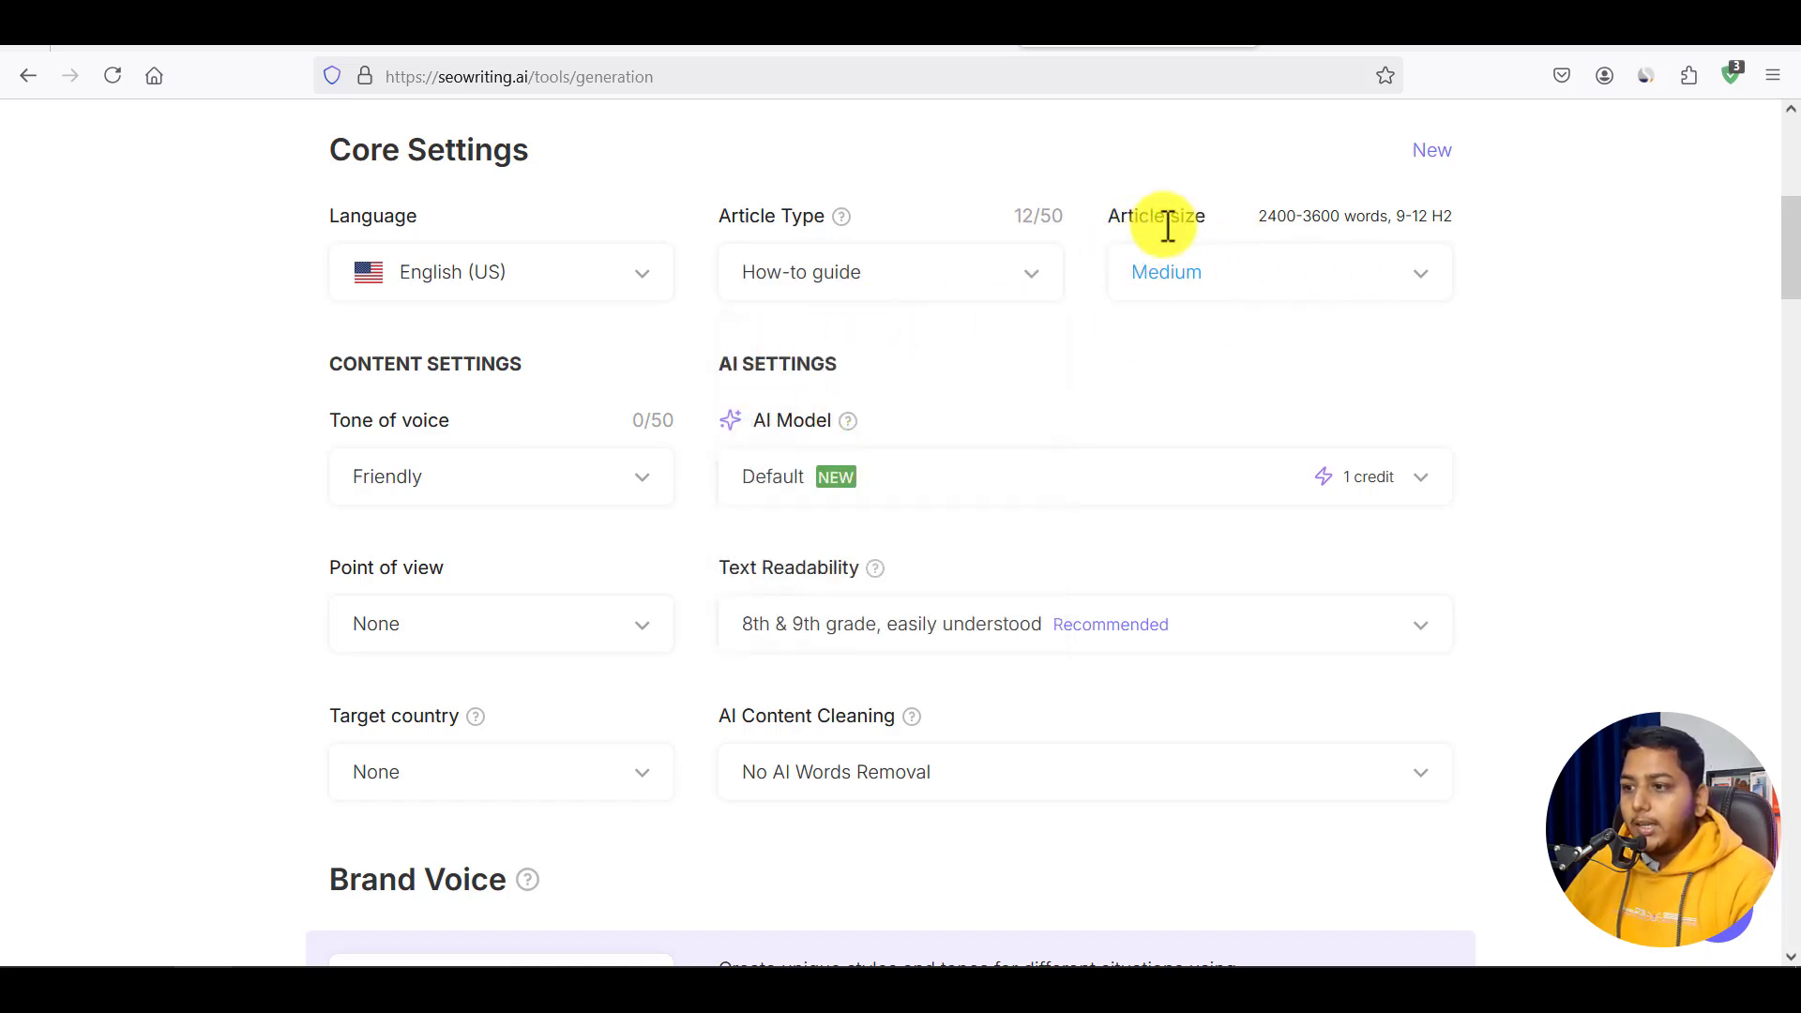
click(1377, 269)
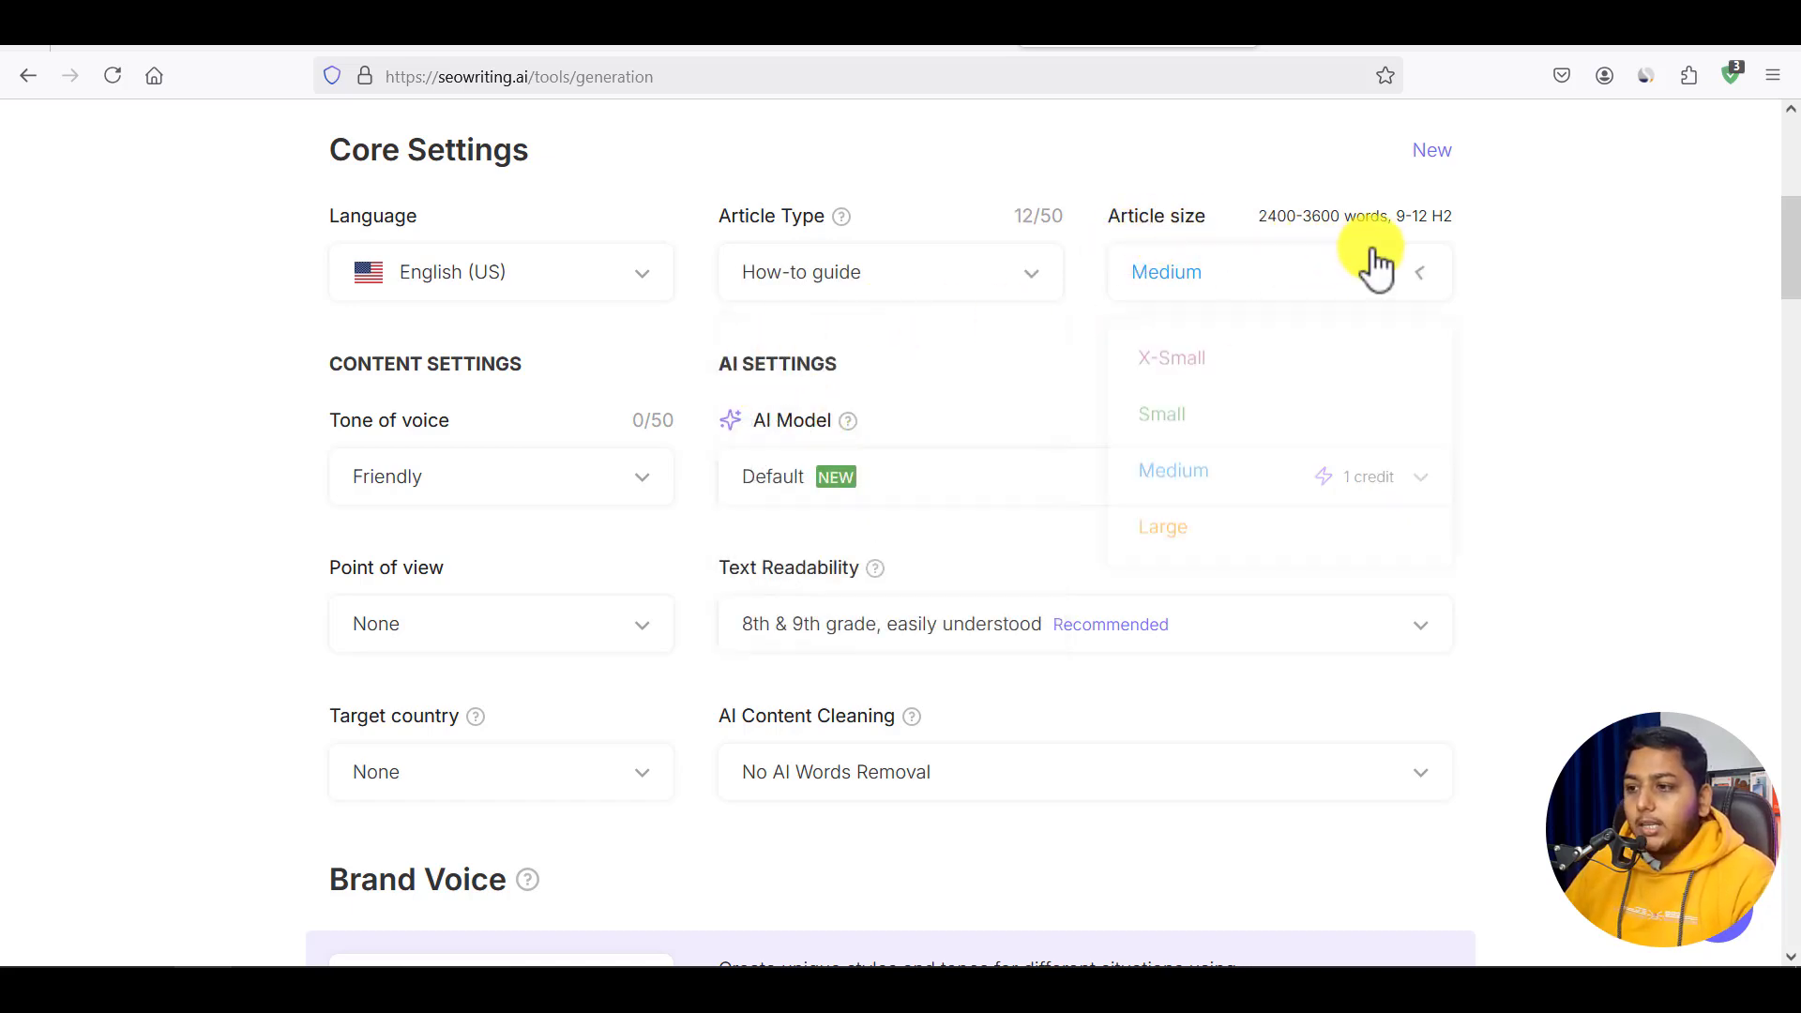
click(1171, 473)
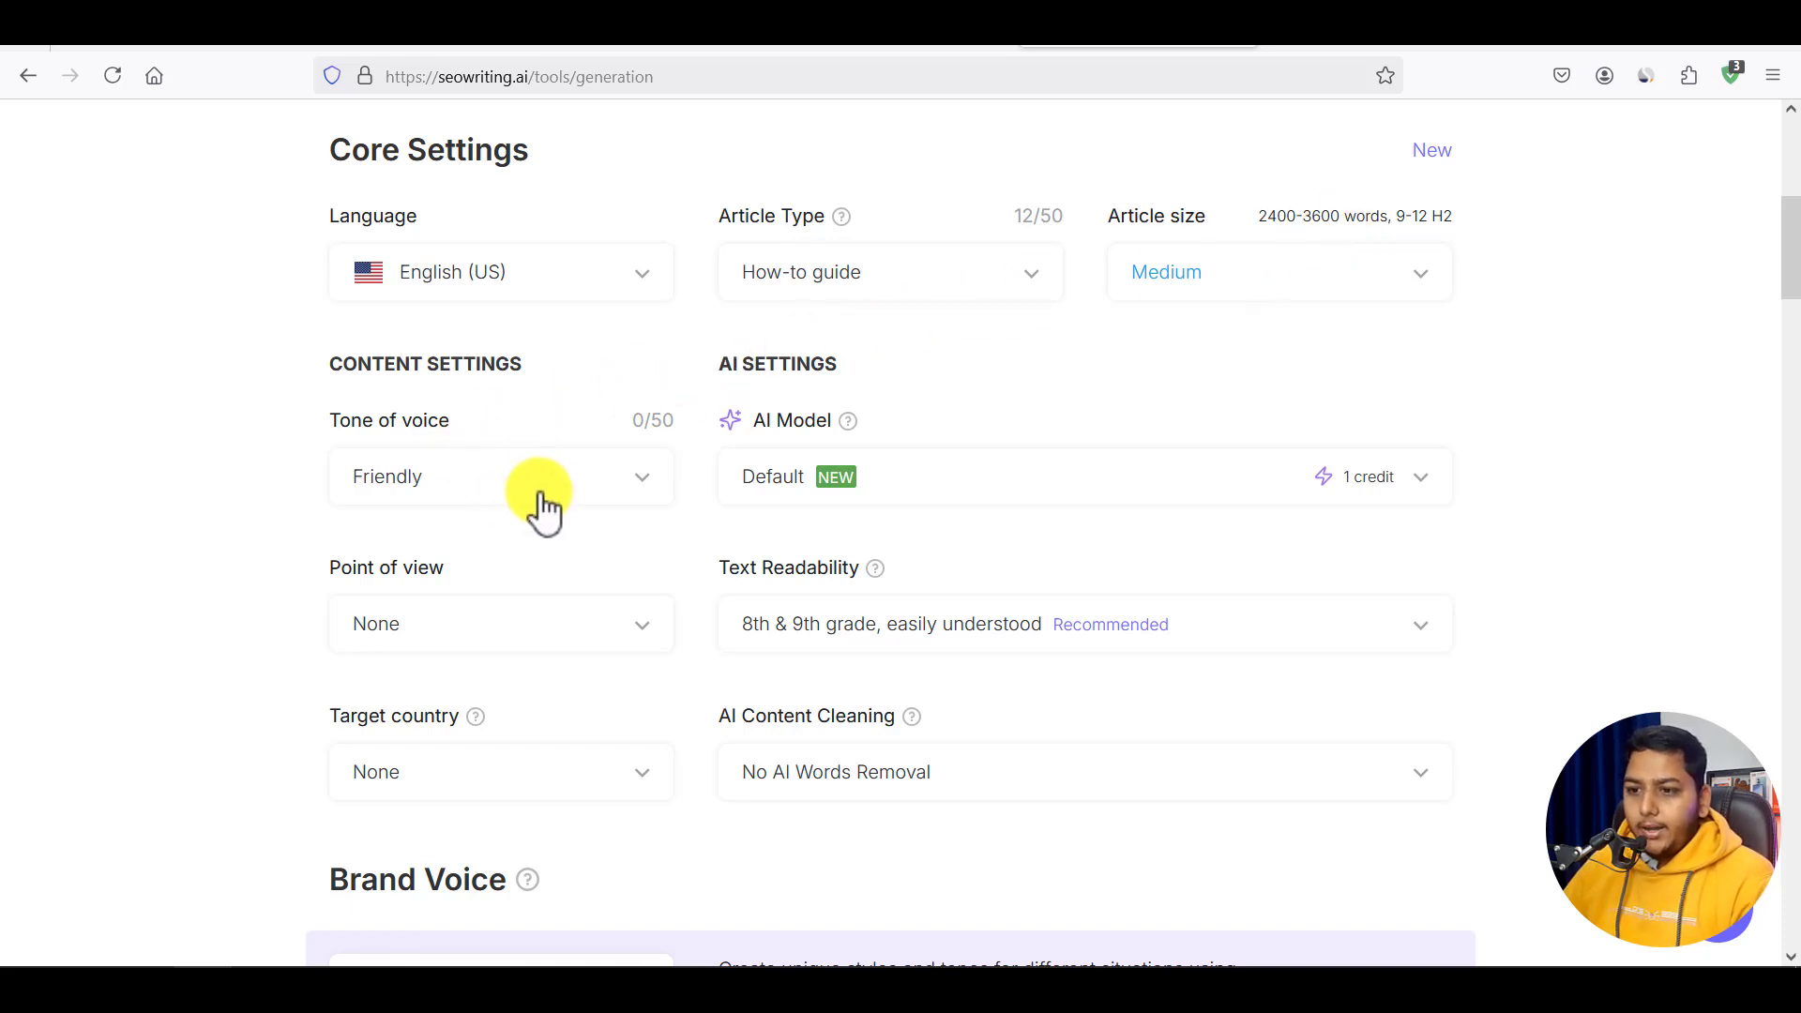
Set the tone of voice to Informational and choose Claude 3 Opus as the AI model.
click(636, 497)
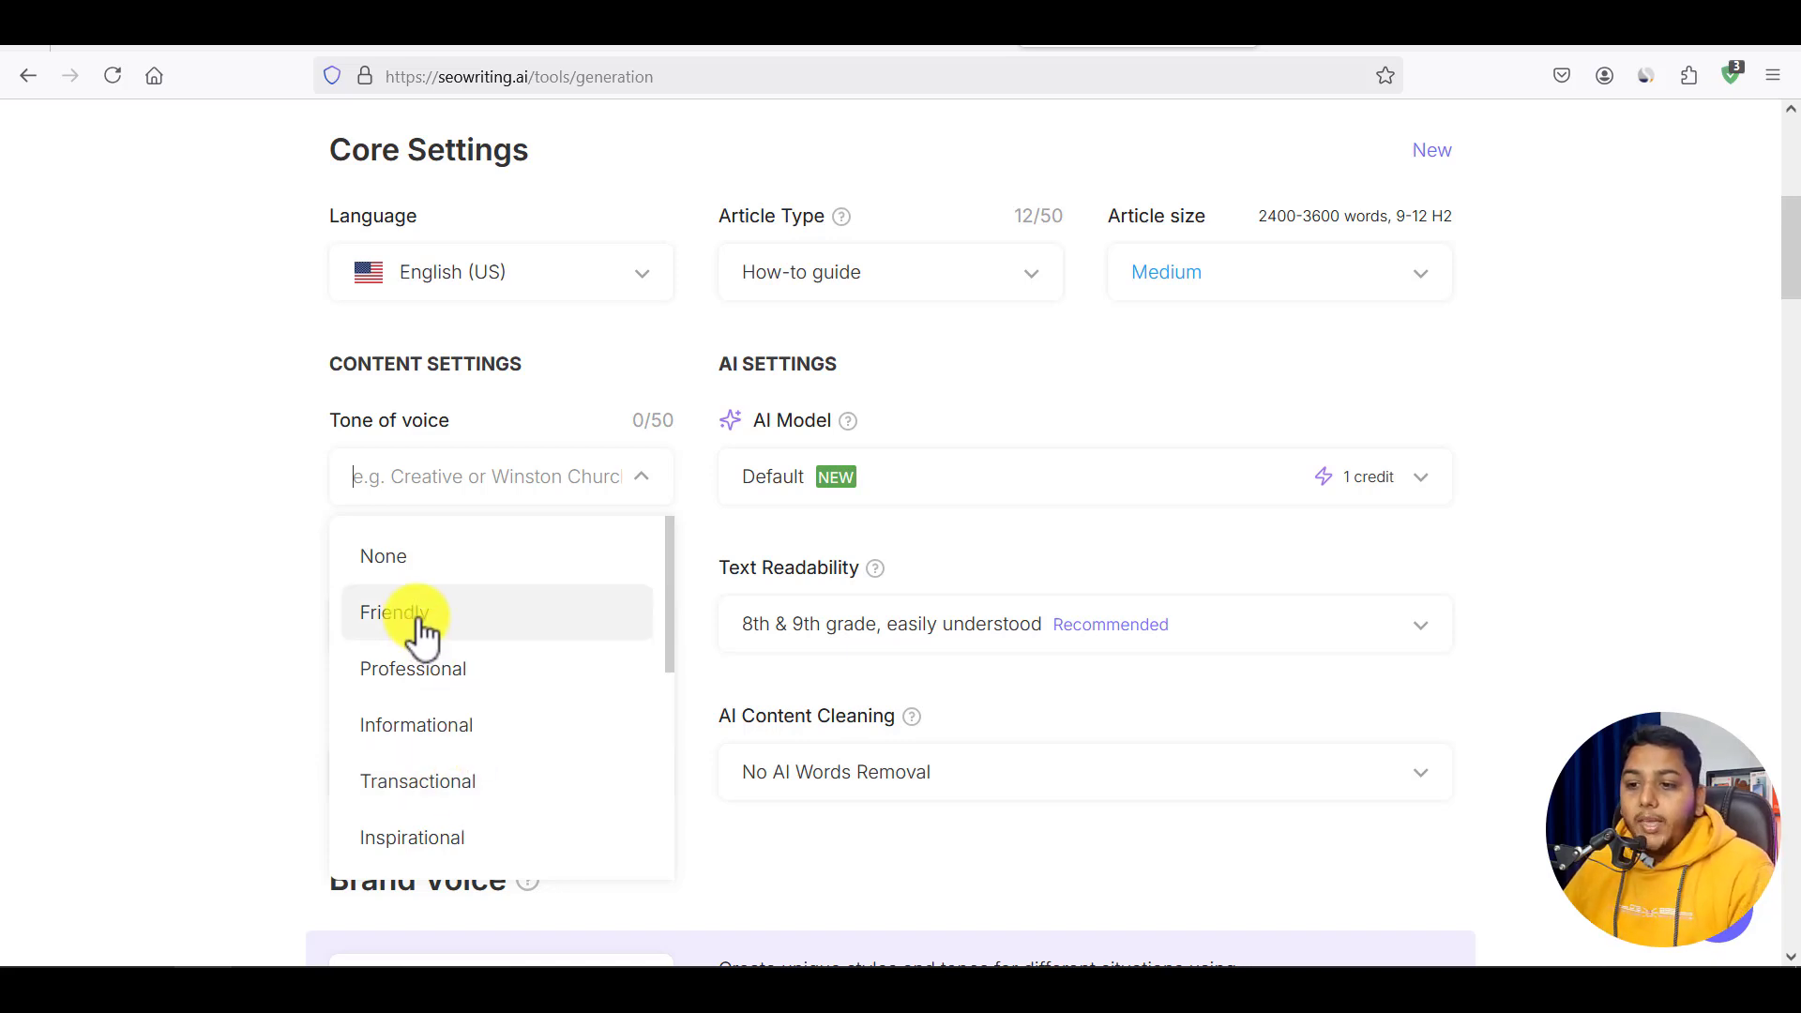
click(427, 736)
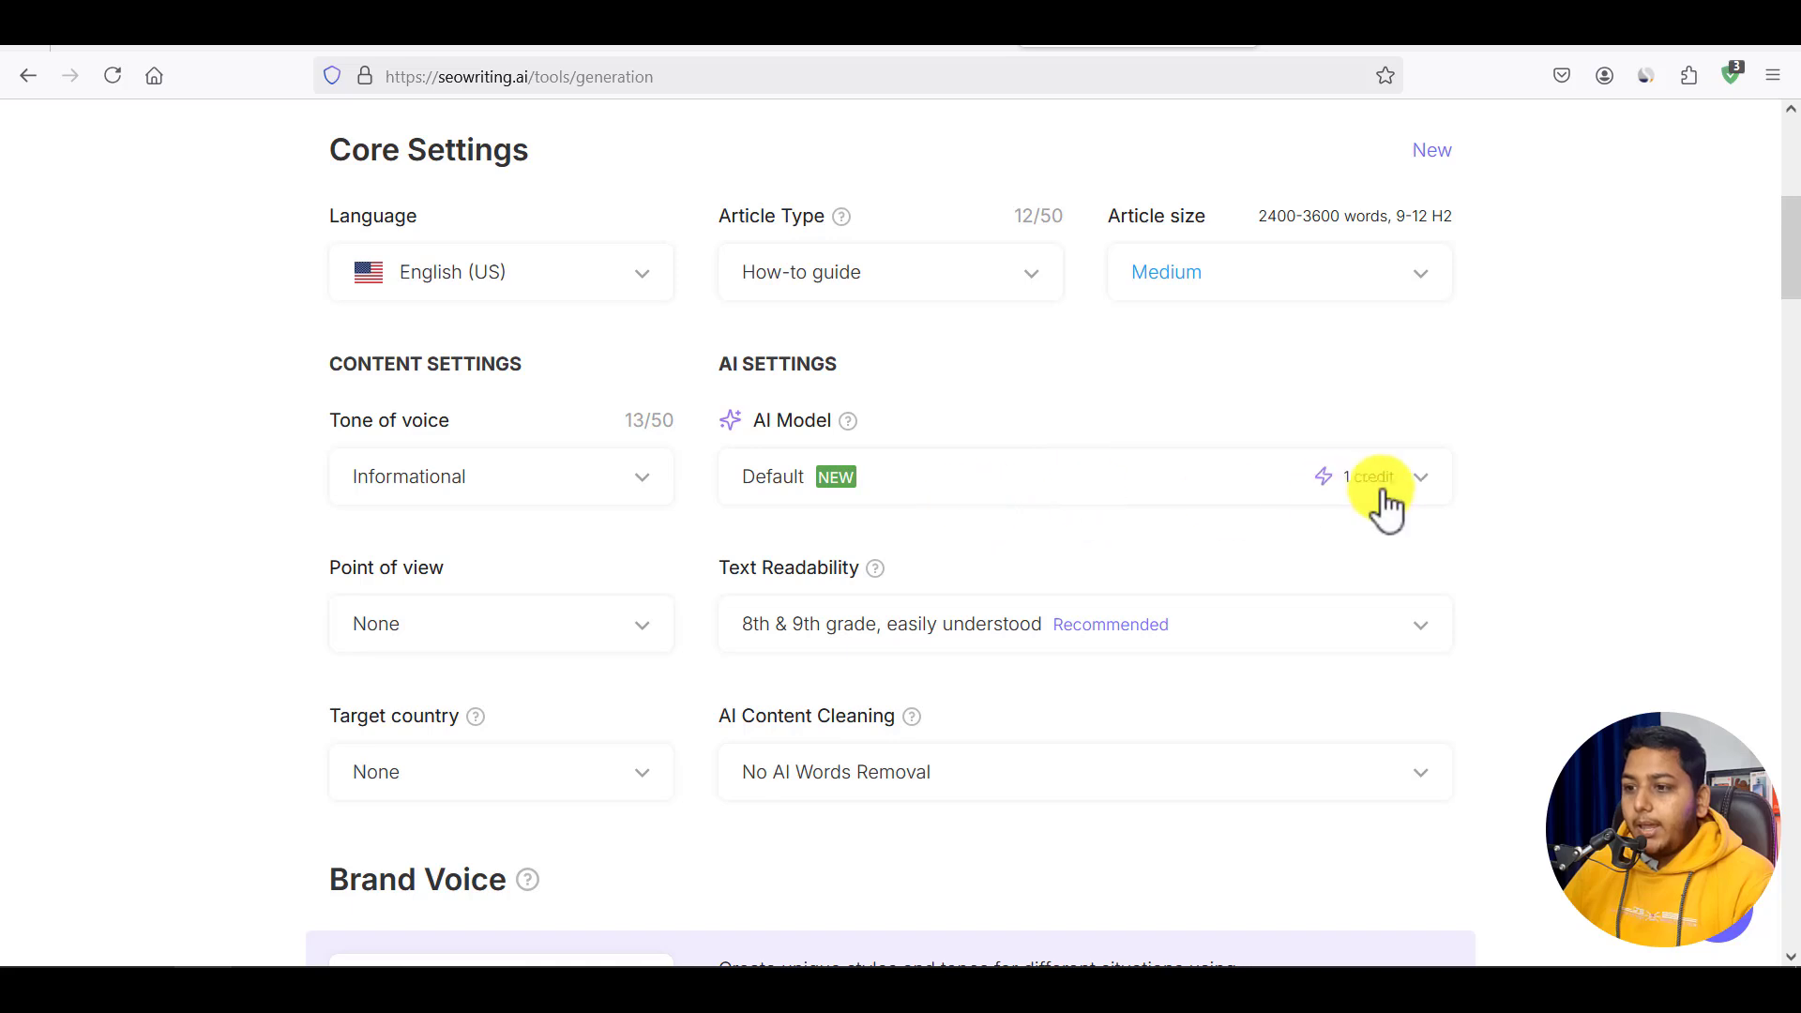
click(1421, 488)
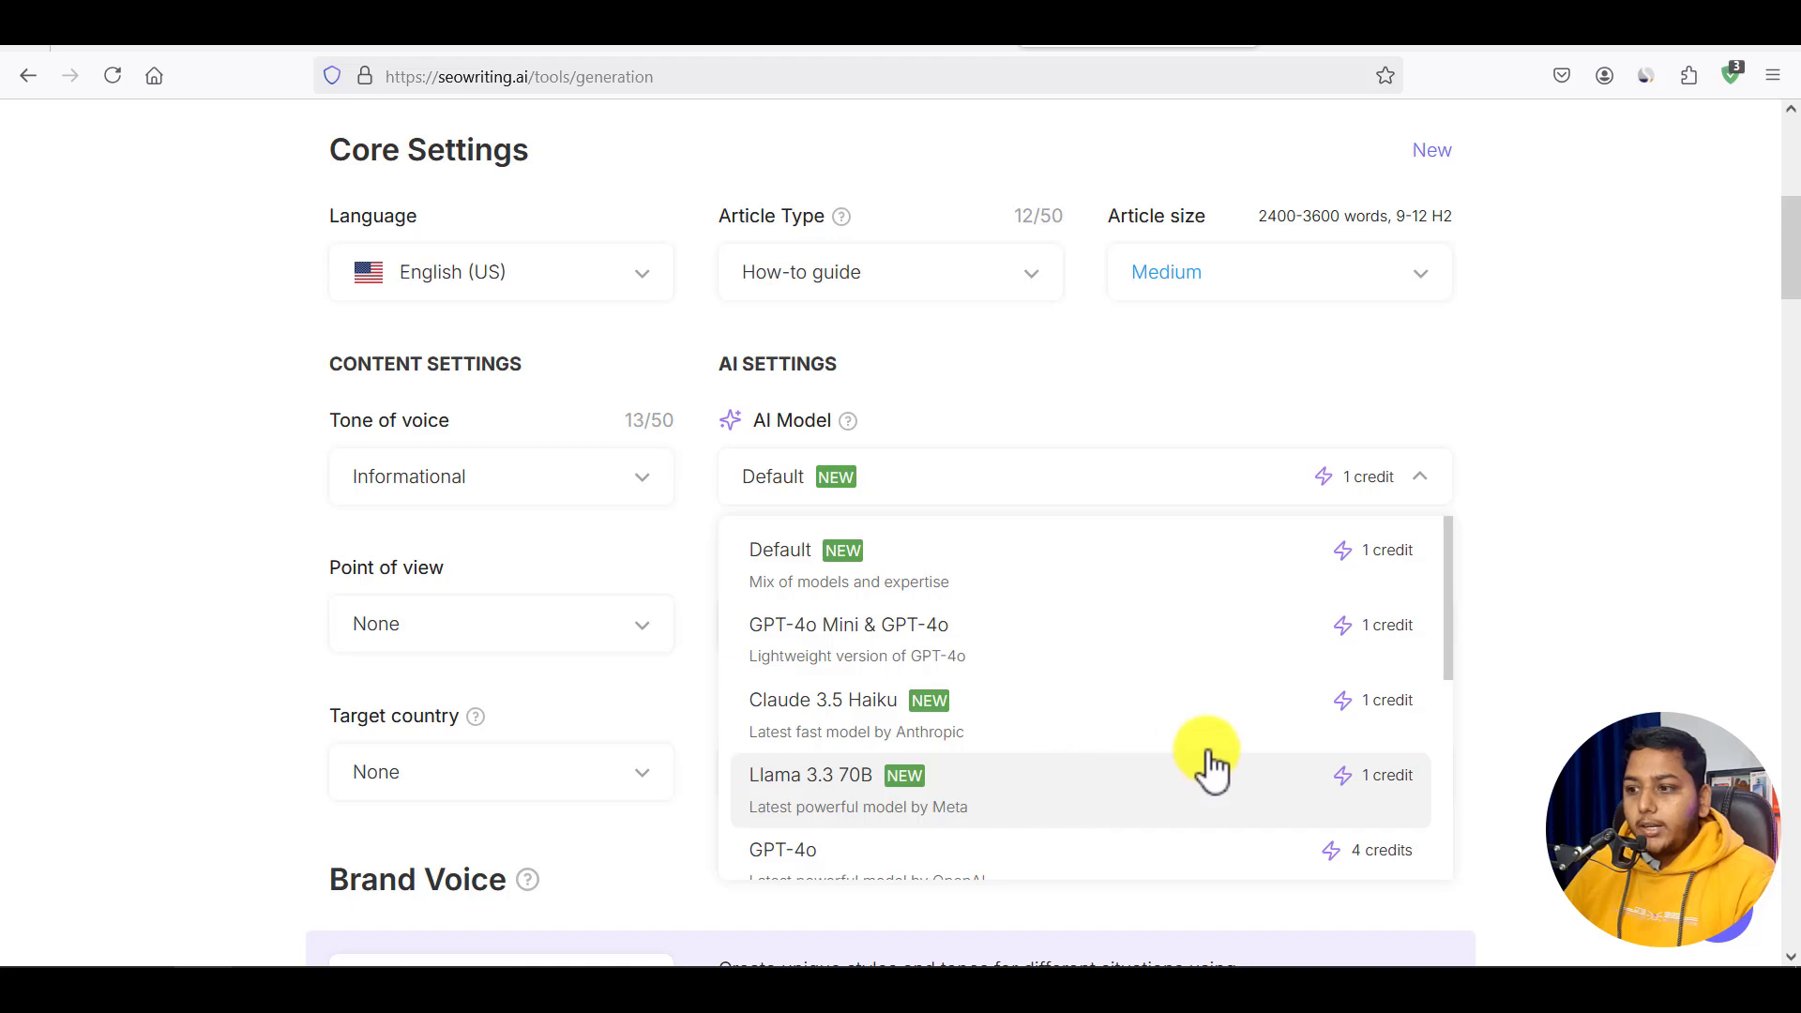
drag(1446, 576, 1449, 797)
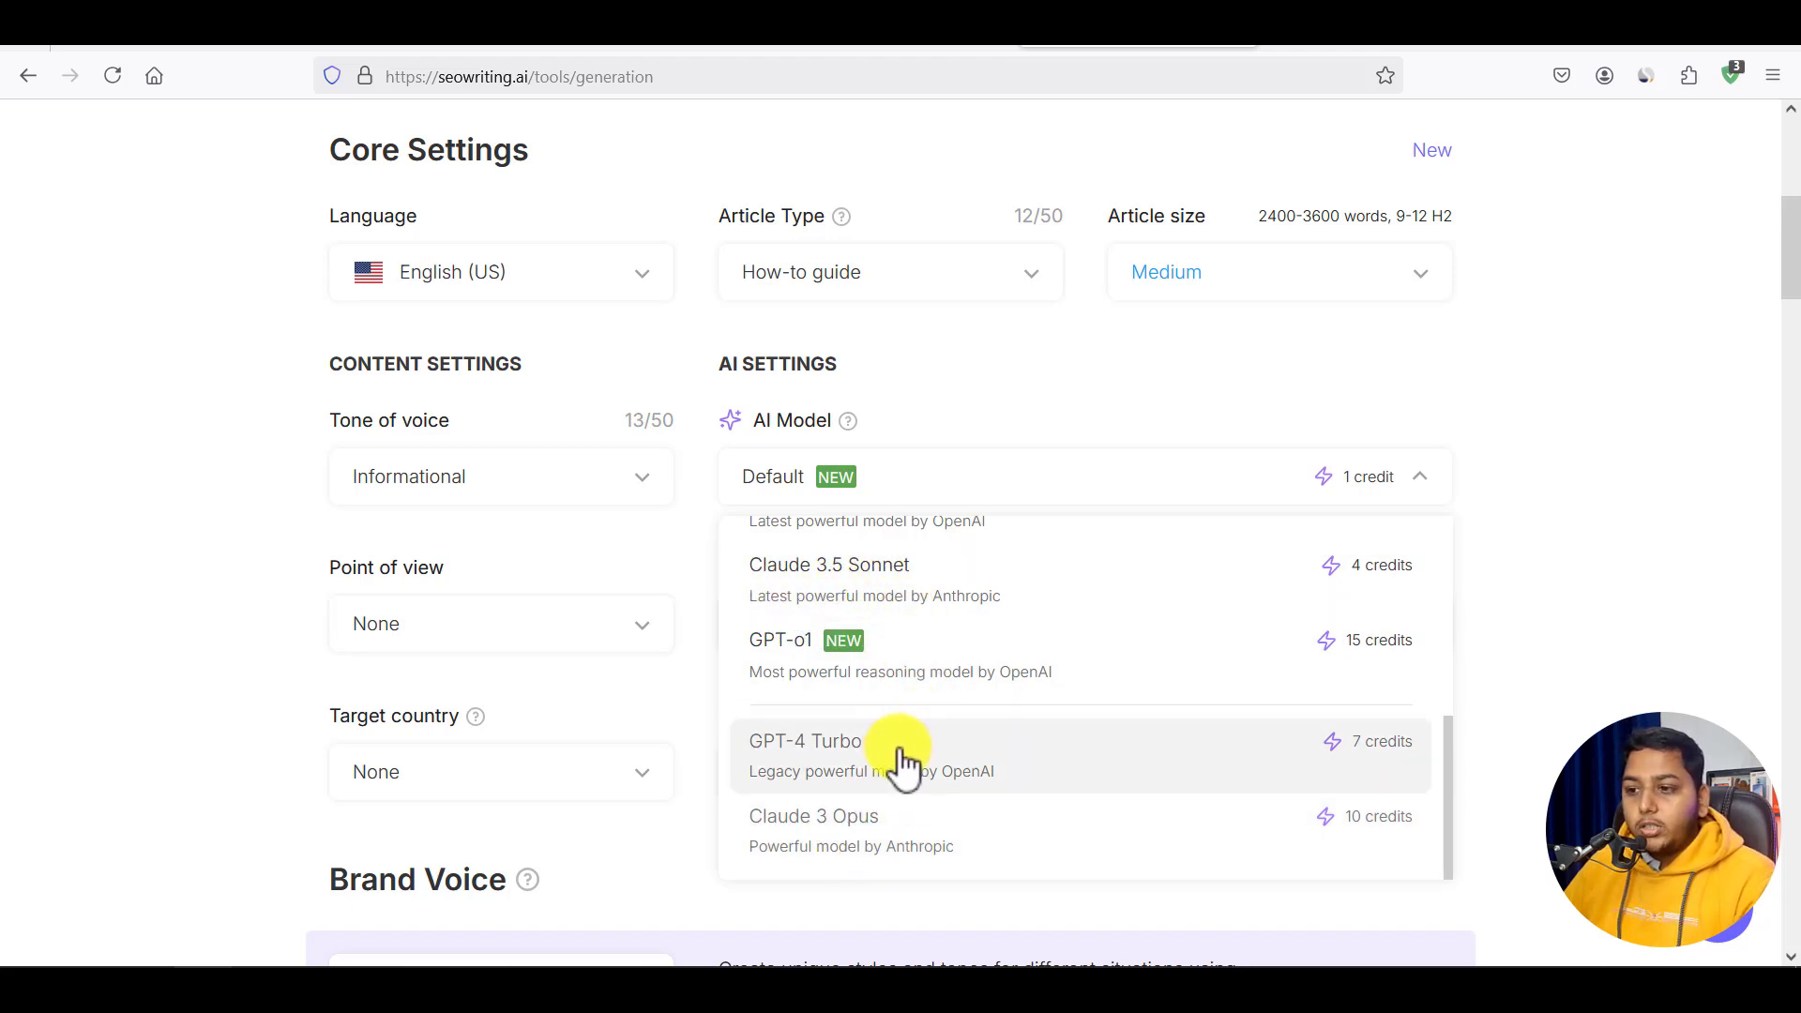
scroll(903, 762, up, 3)
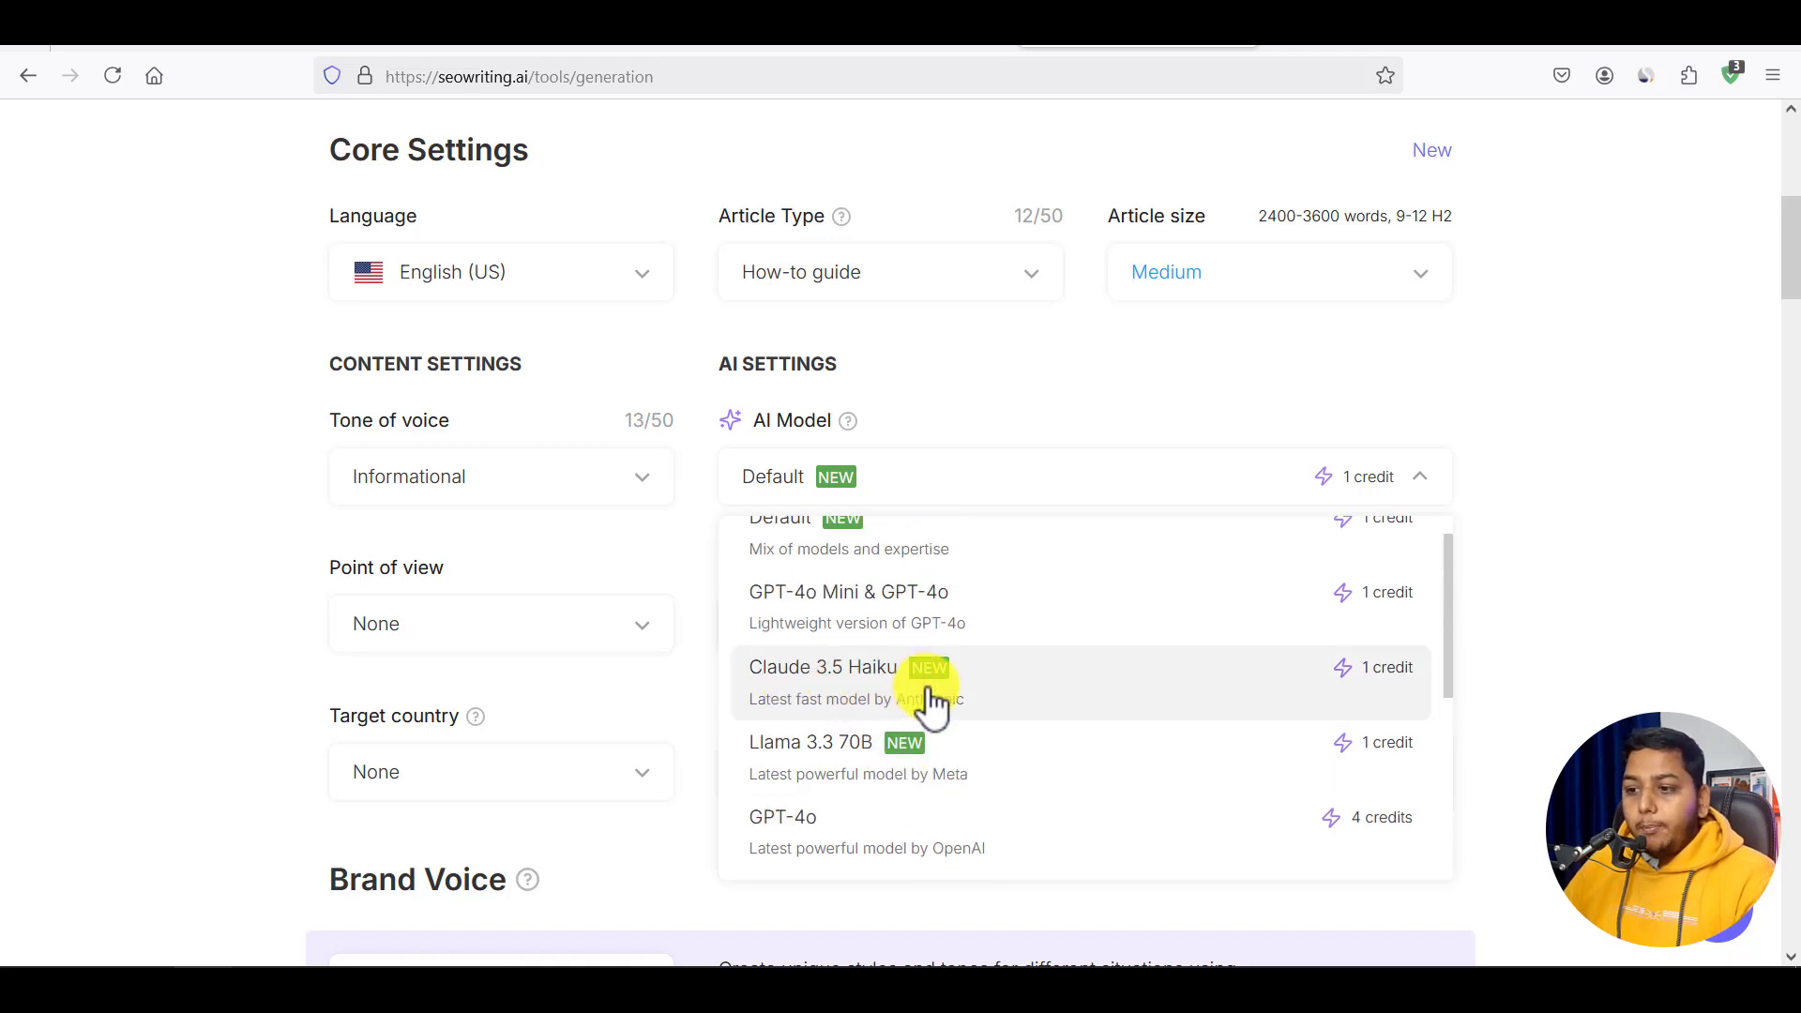
scroll(932, 705, down, 3)
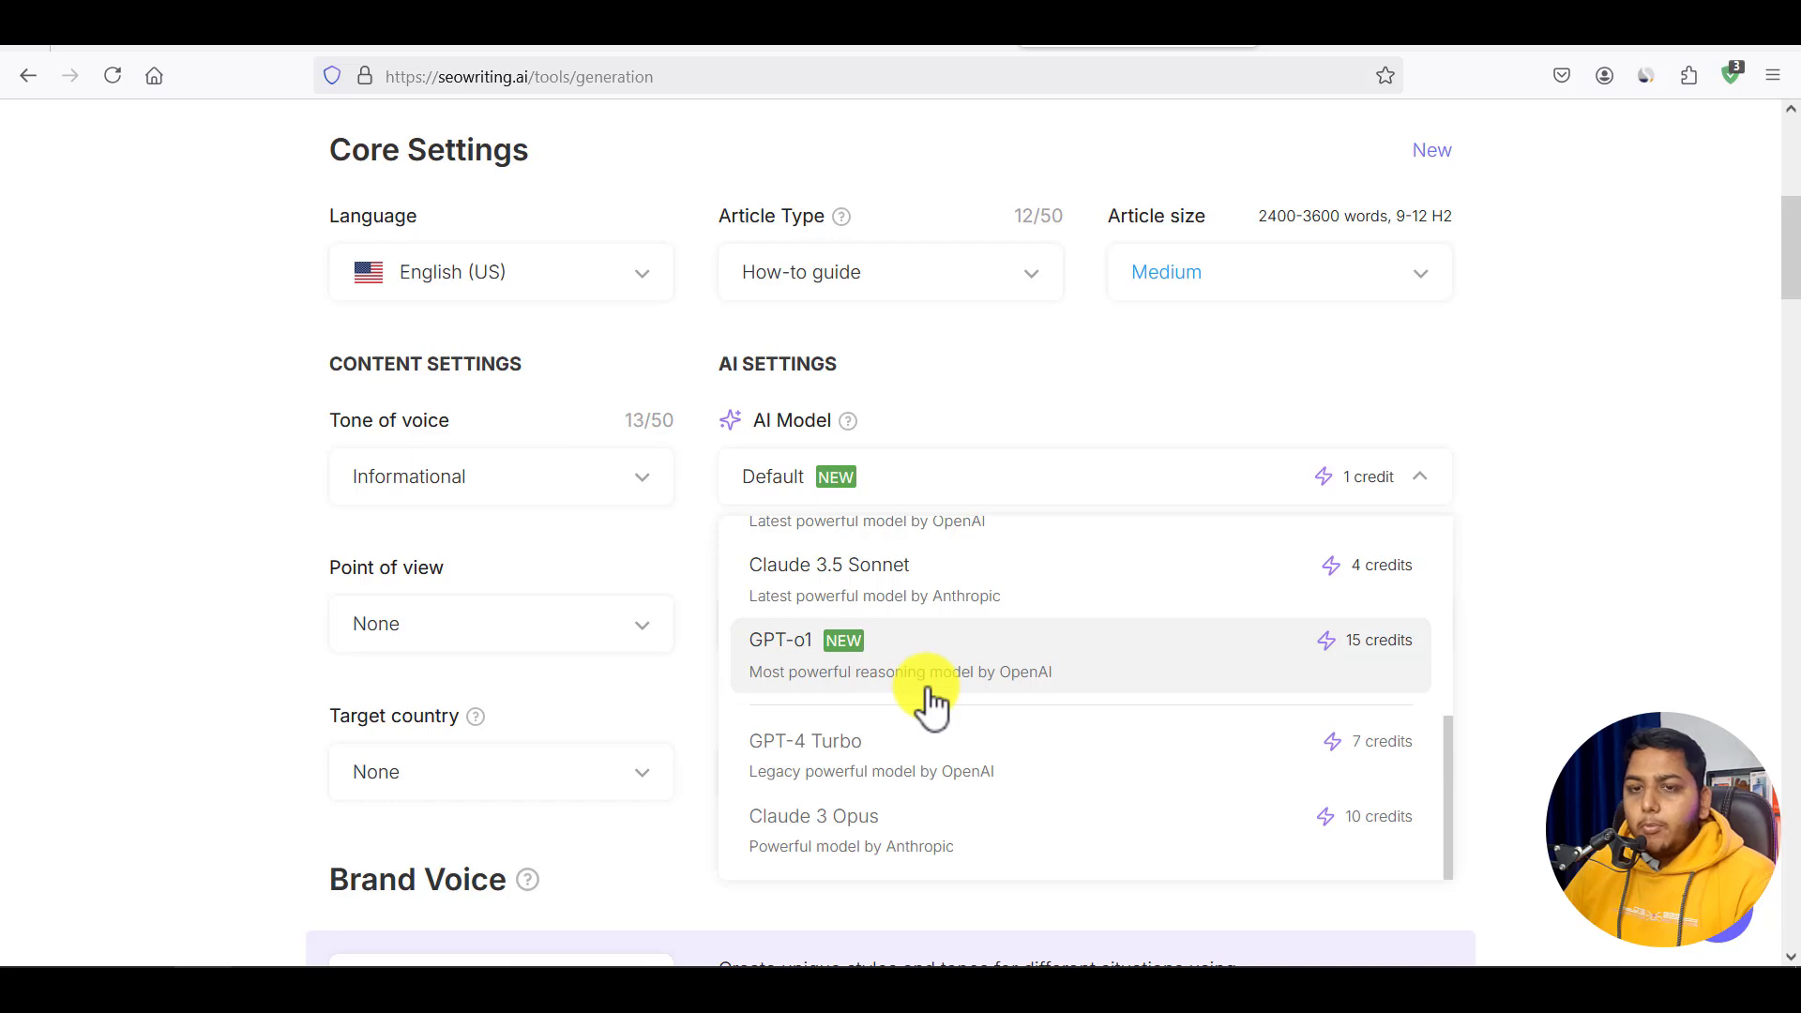
scroll(892, 716, down, 10)
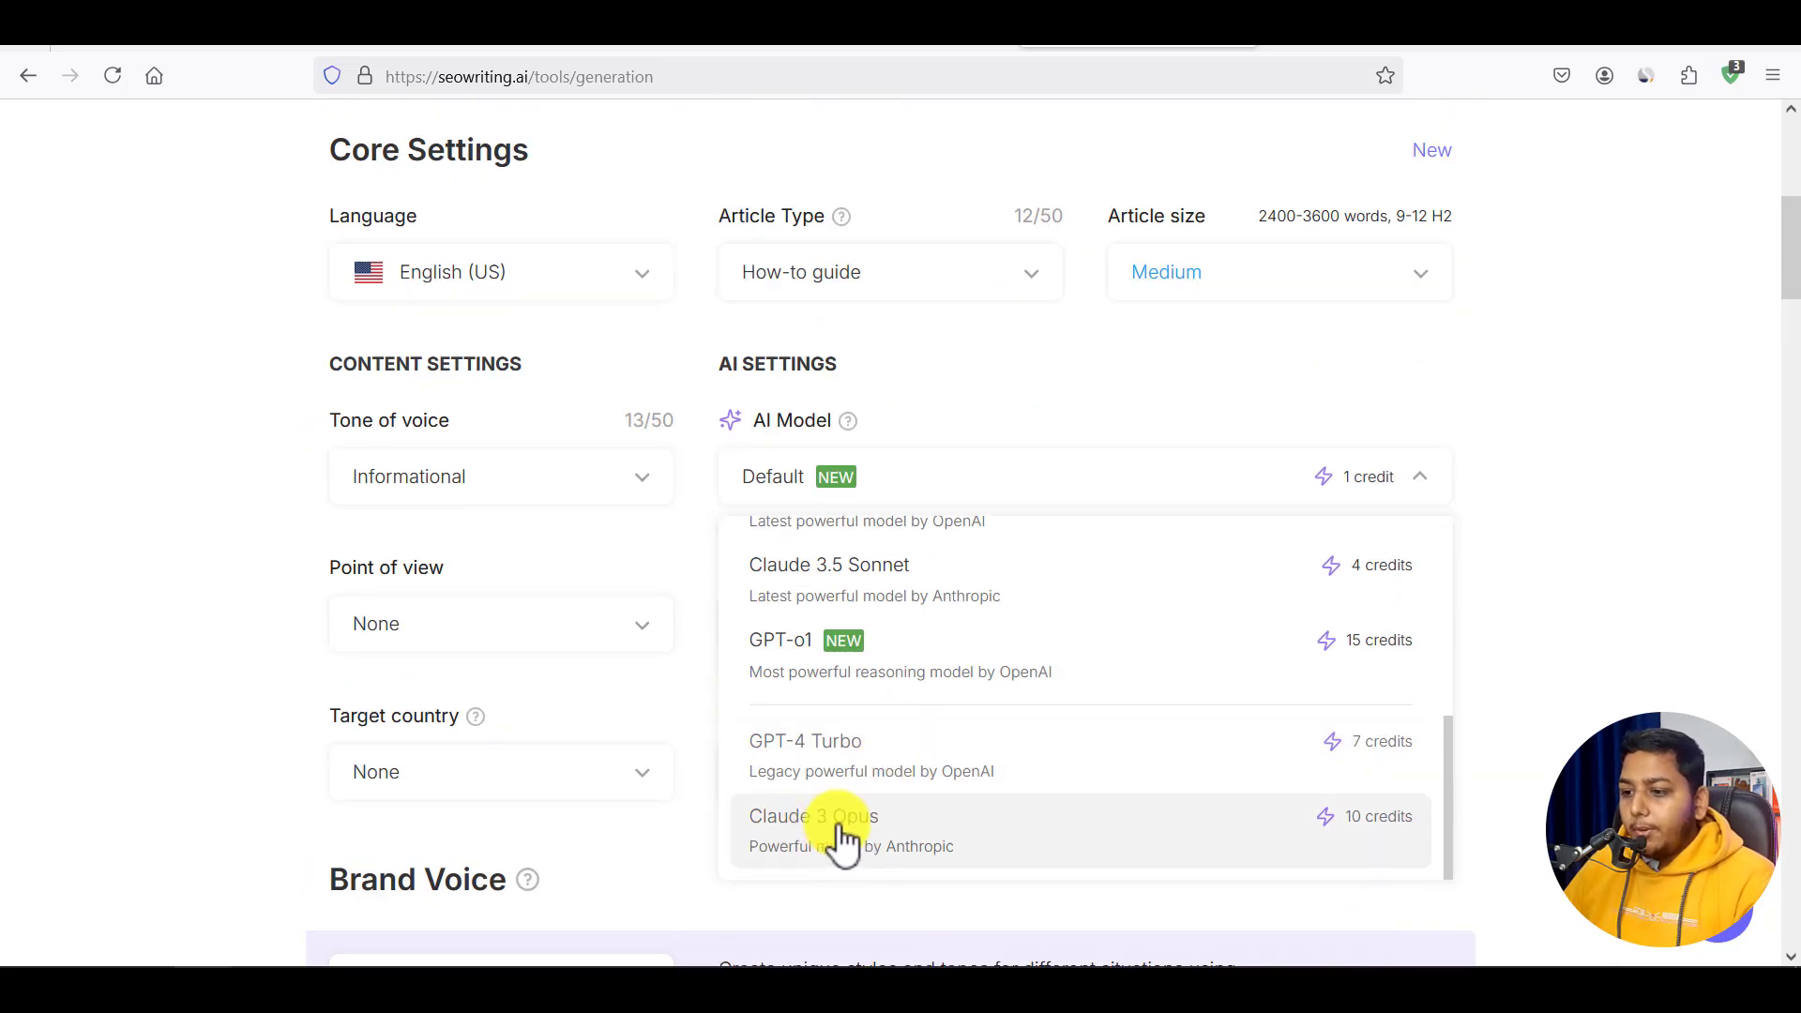
click(843, 838)
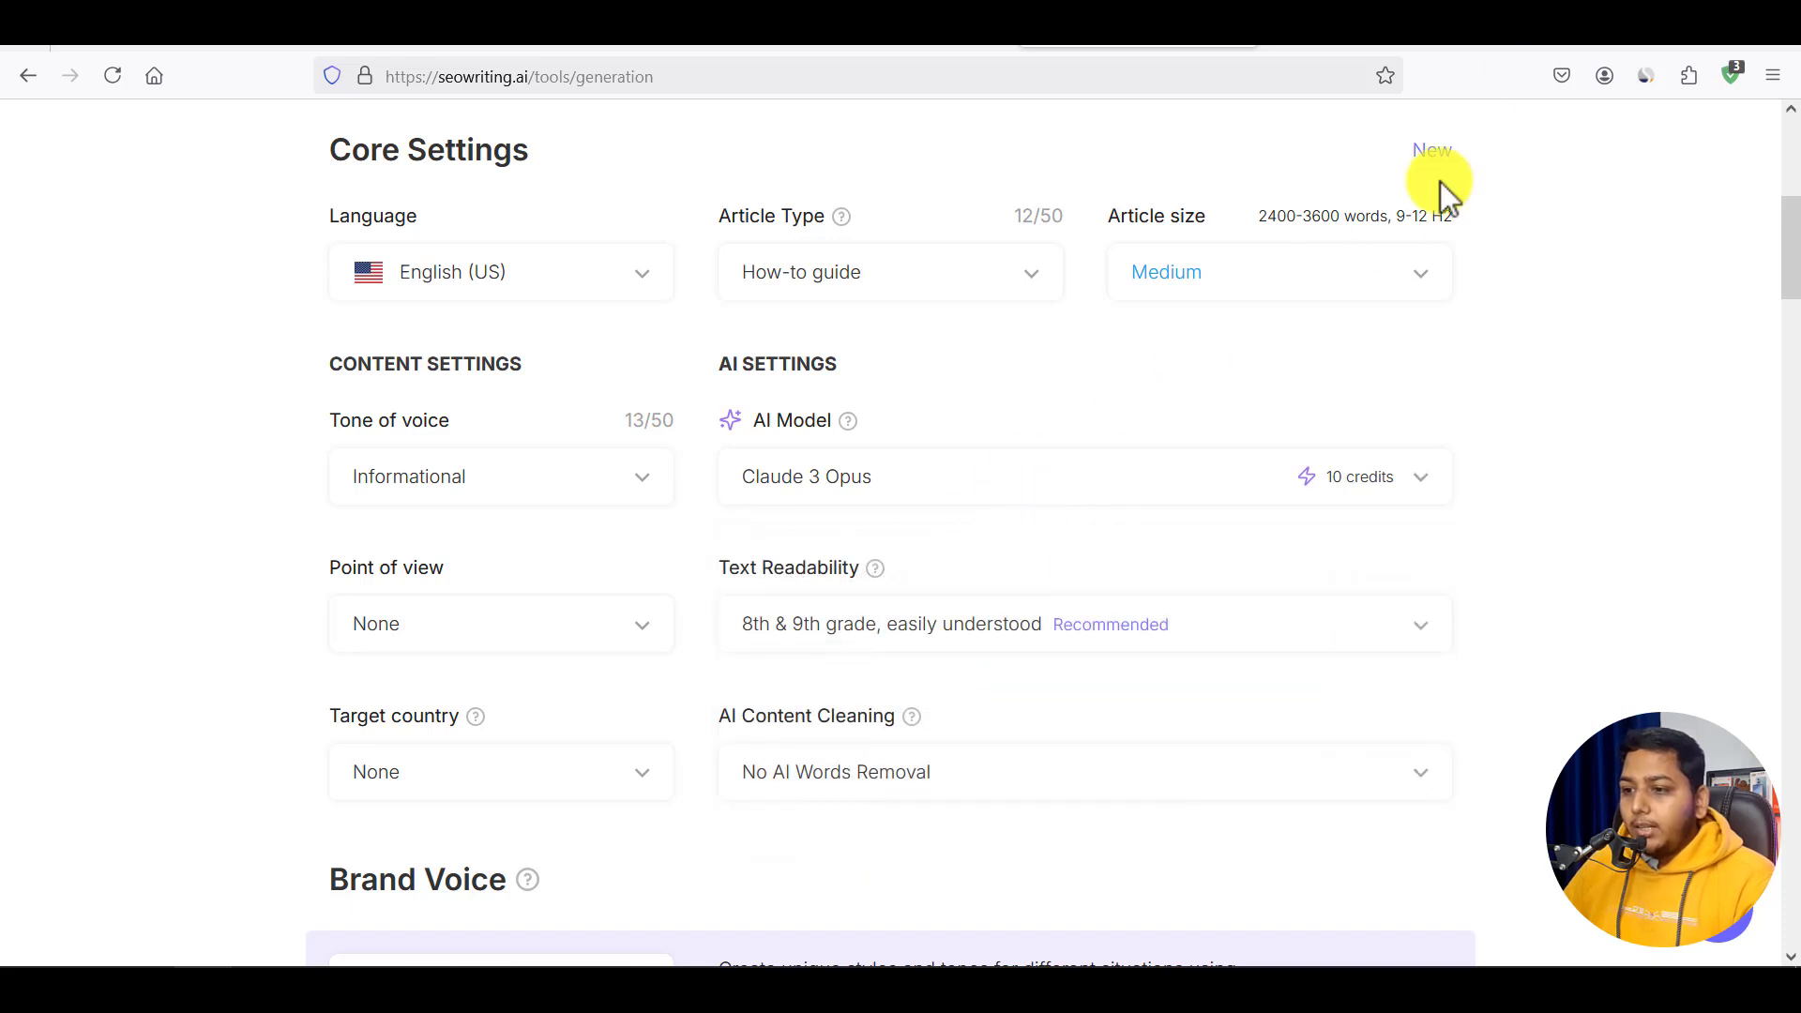
Review the point of view choices, keeping None, and select 8th & 9th grade, easily understood as the text readability.
click(648, 640)
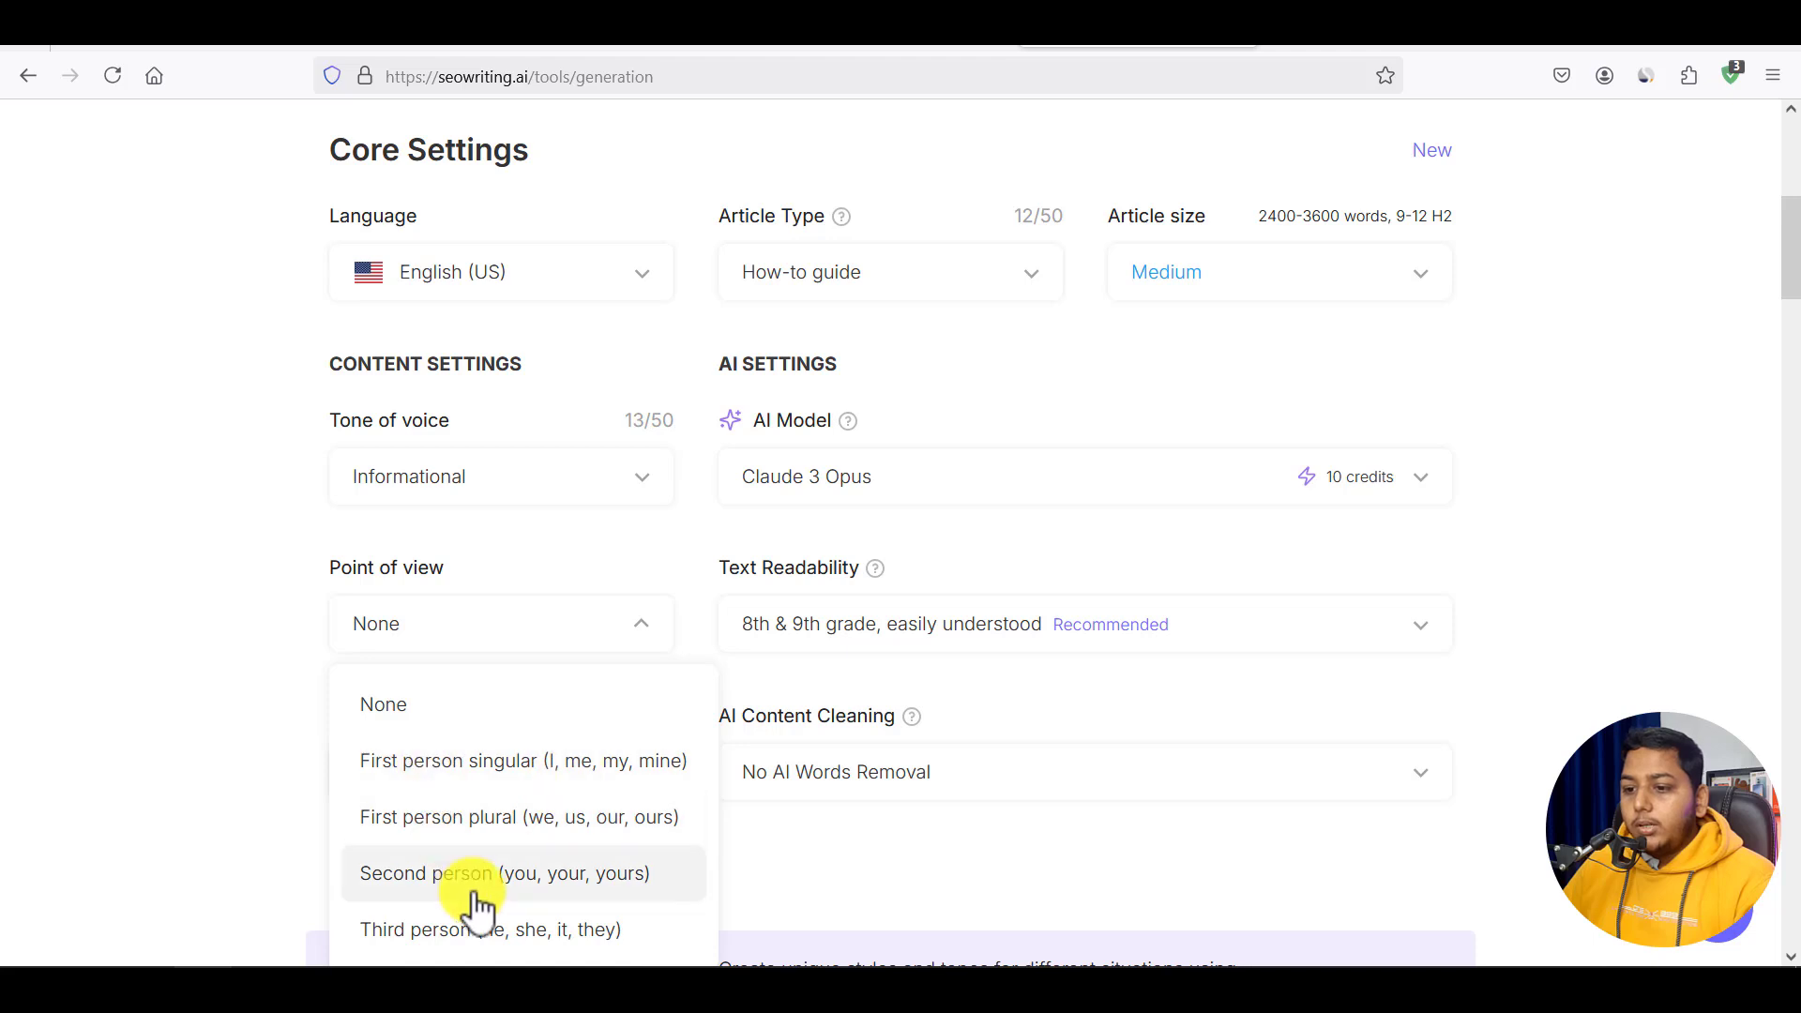
click(161, 638)
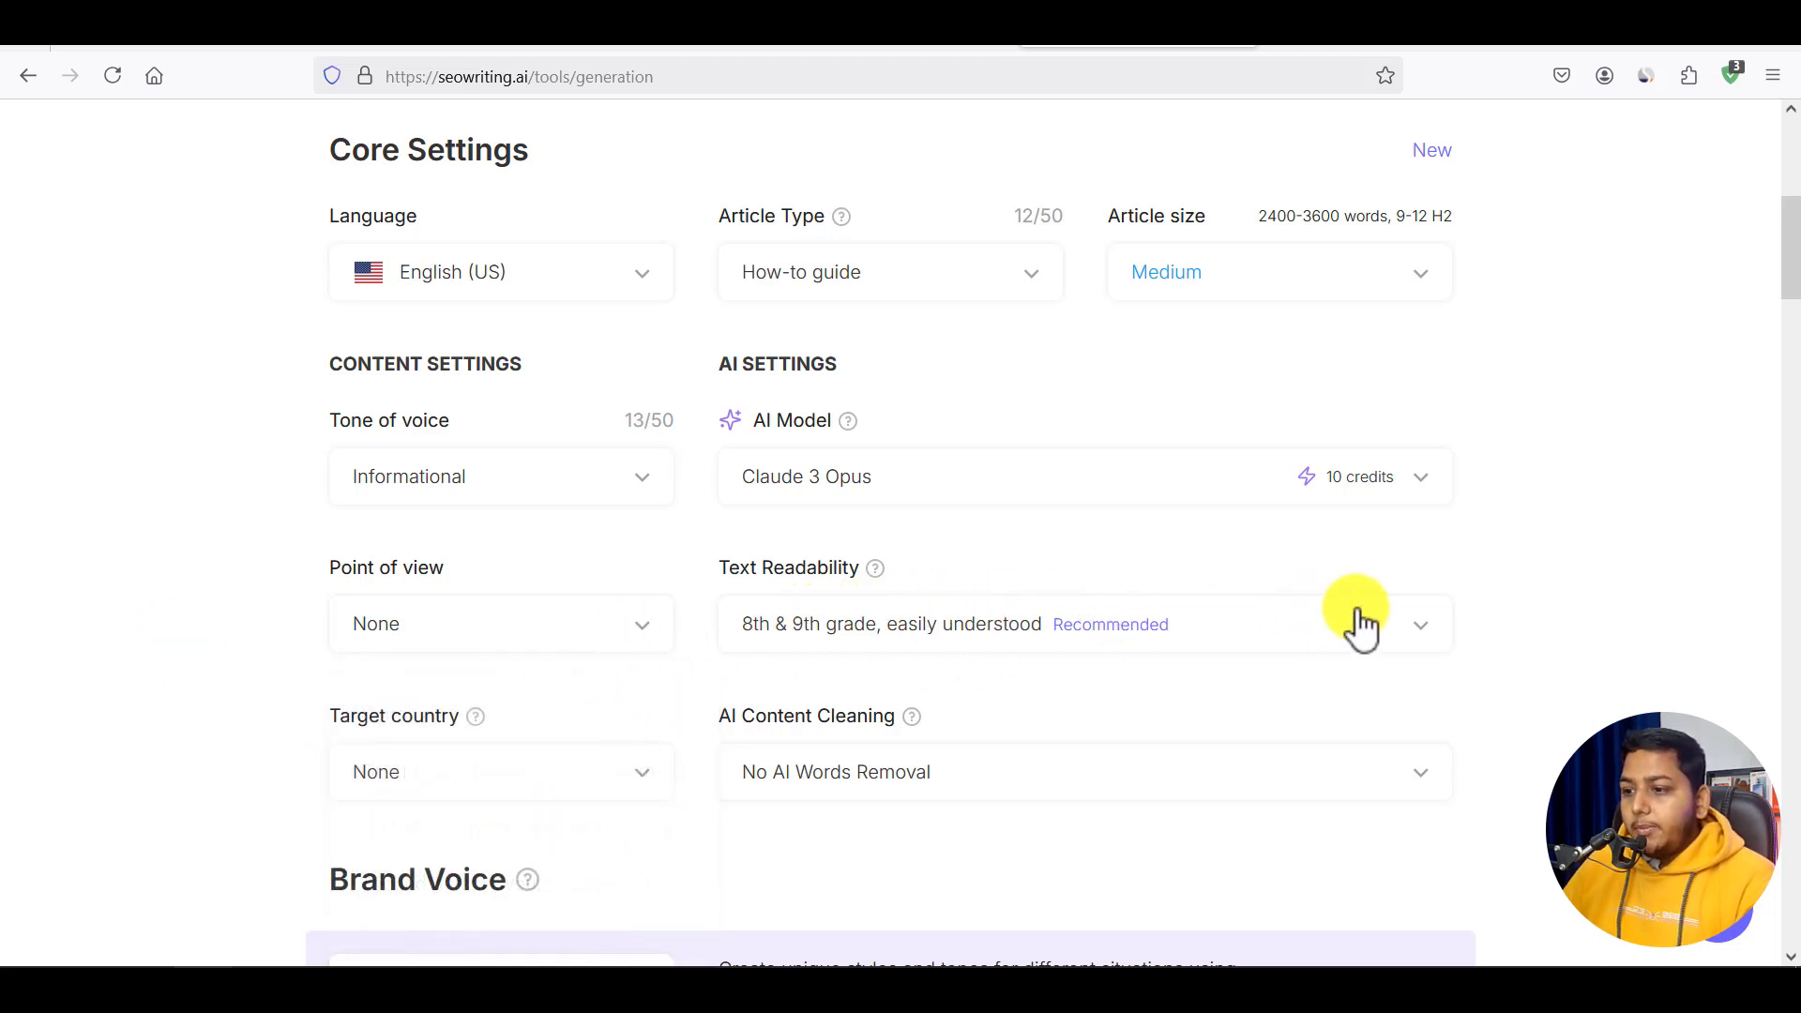
click(1414, 633)
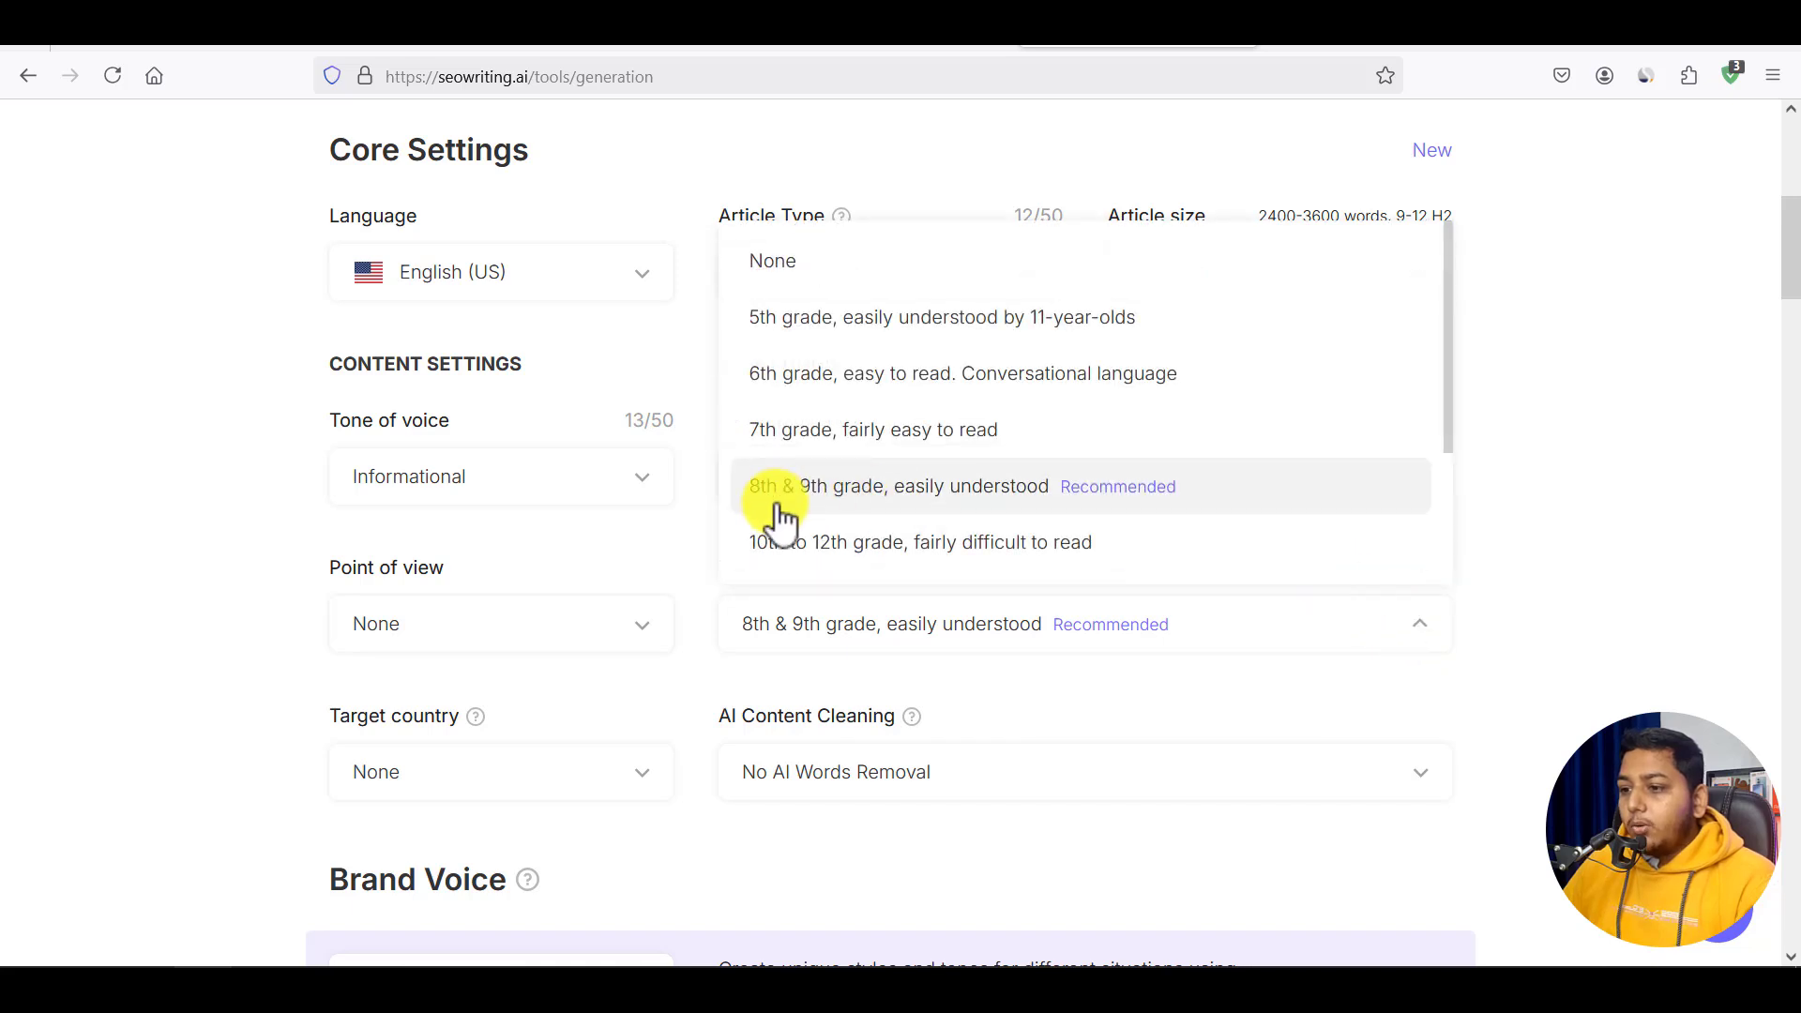
click(966, 505)
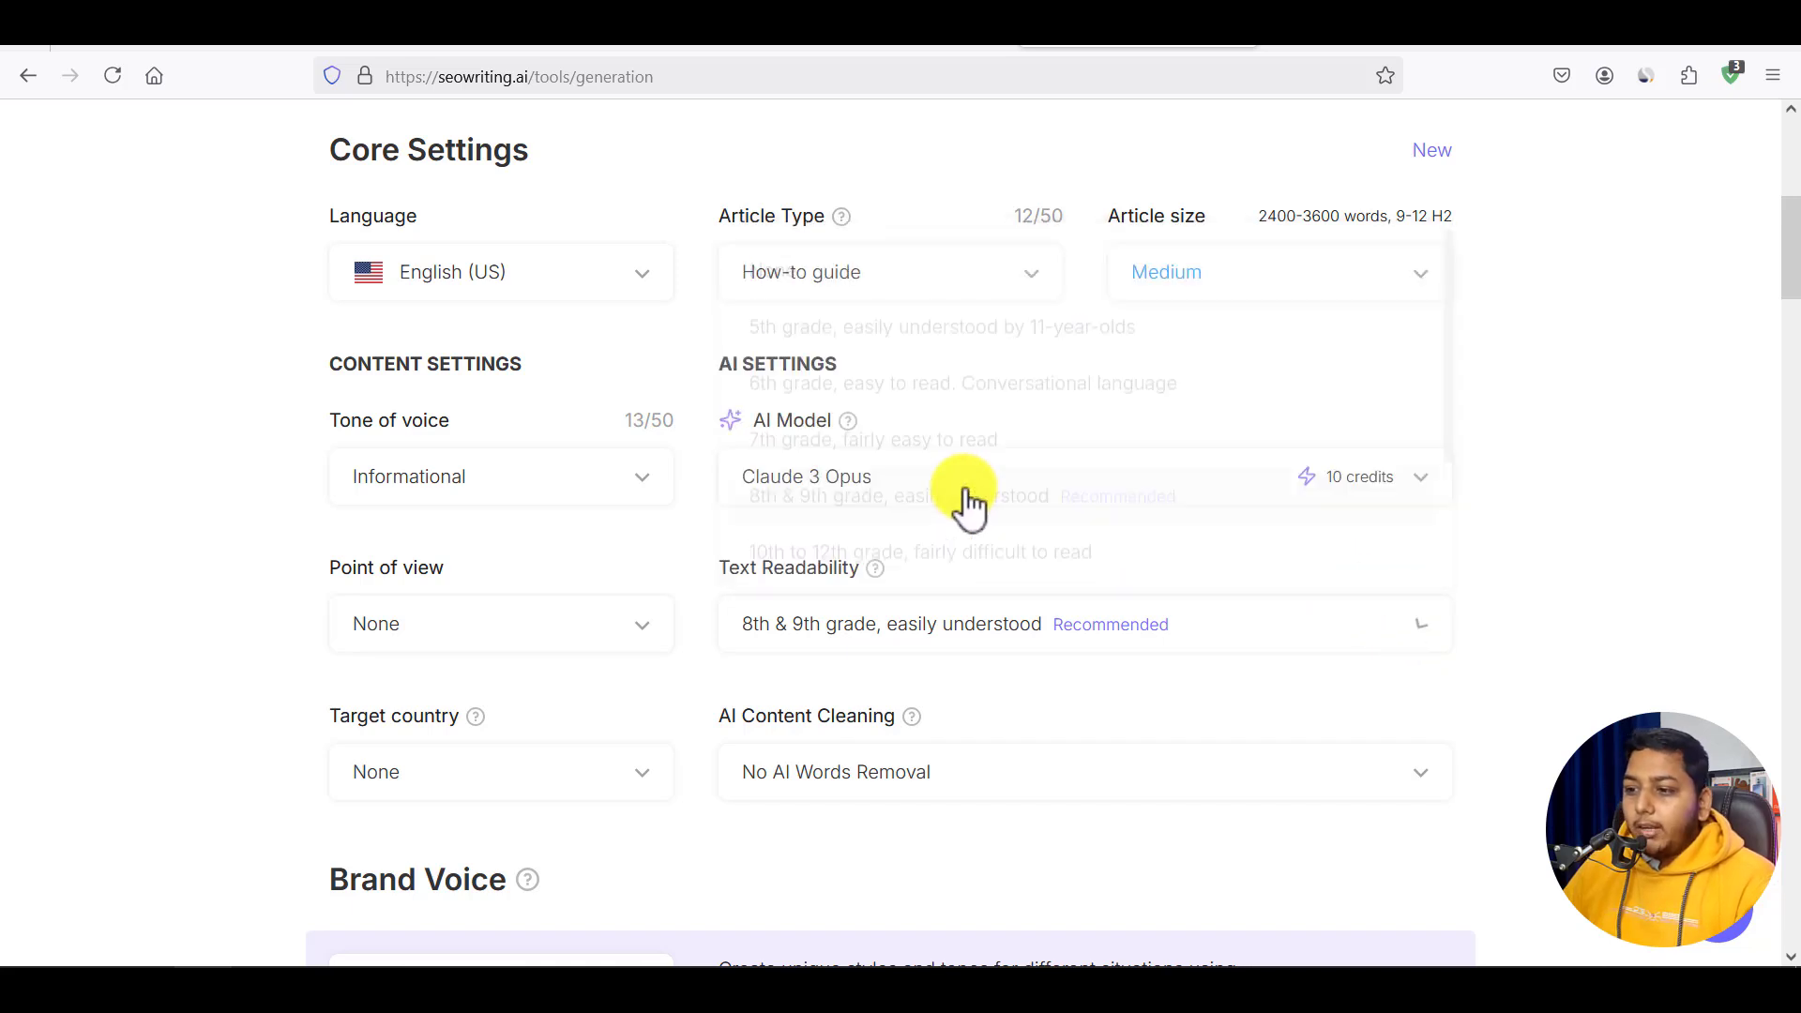
Set the article's target country to India.
click(608, 780)
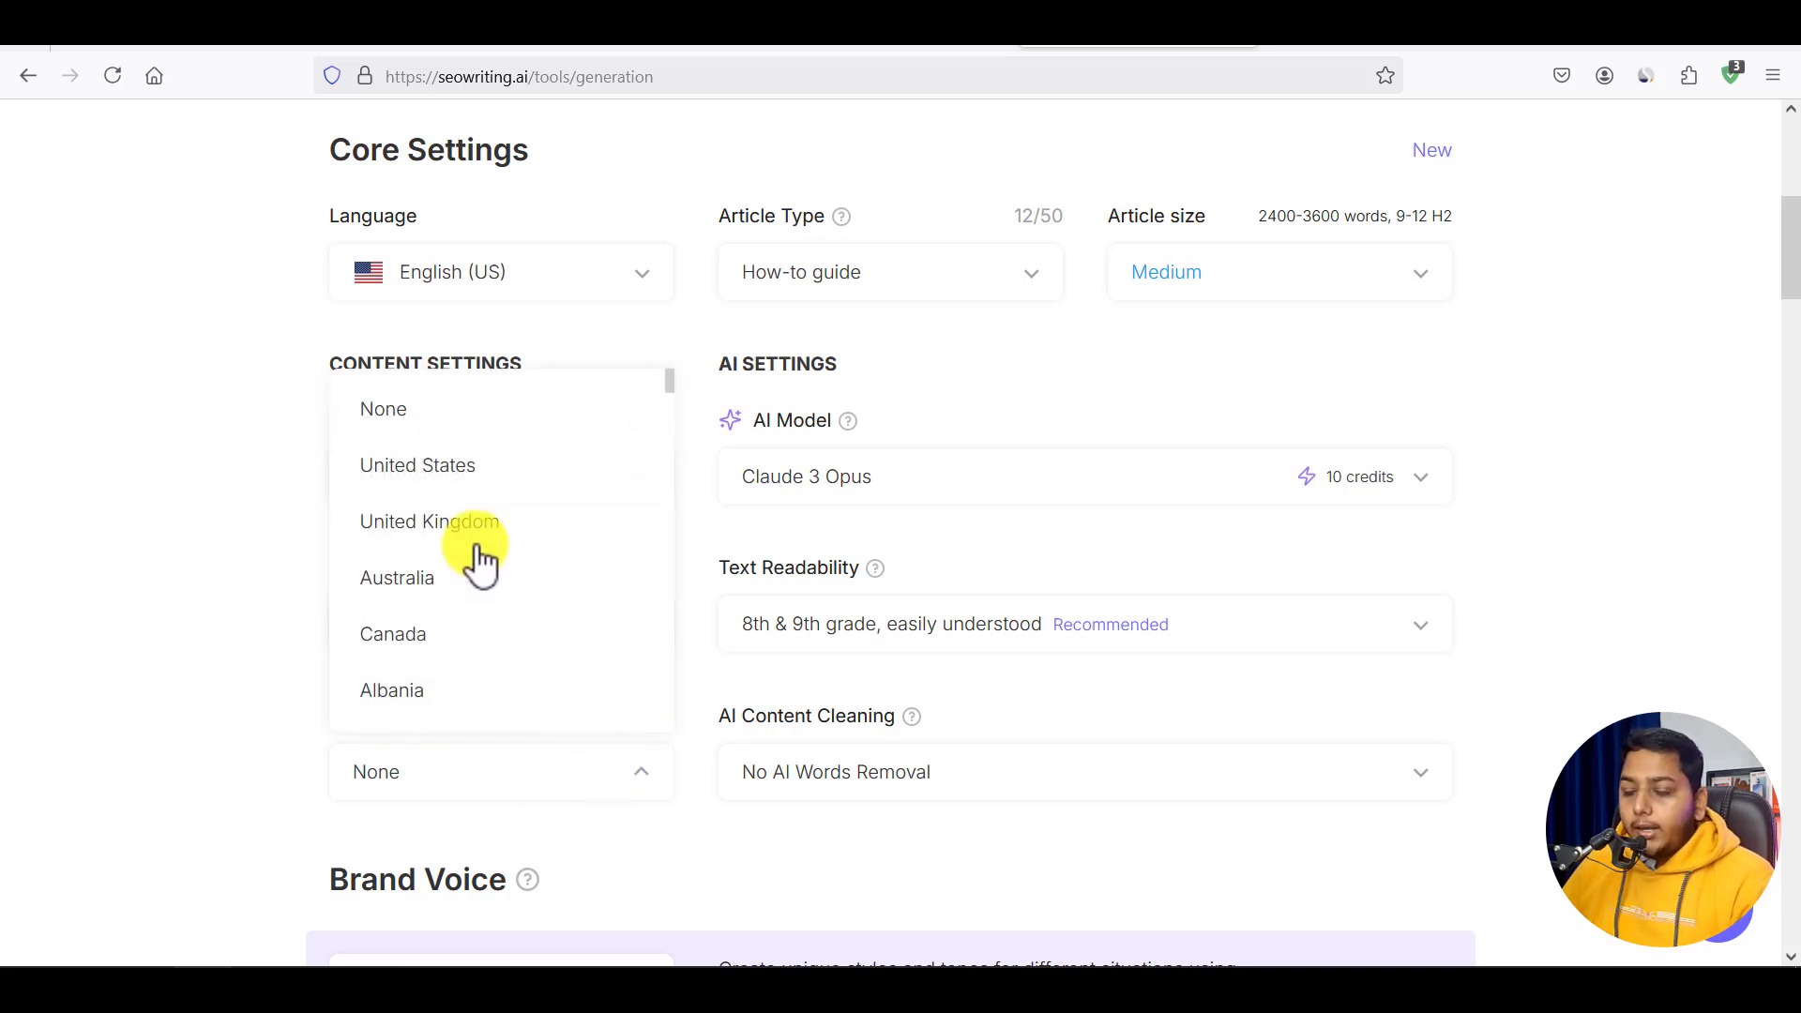
scroll(480, 563, down, 8)
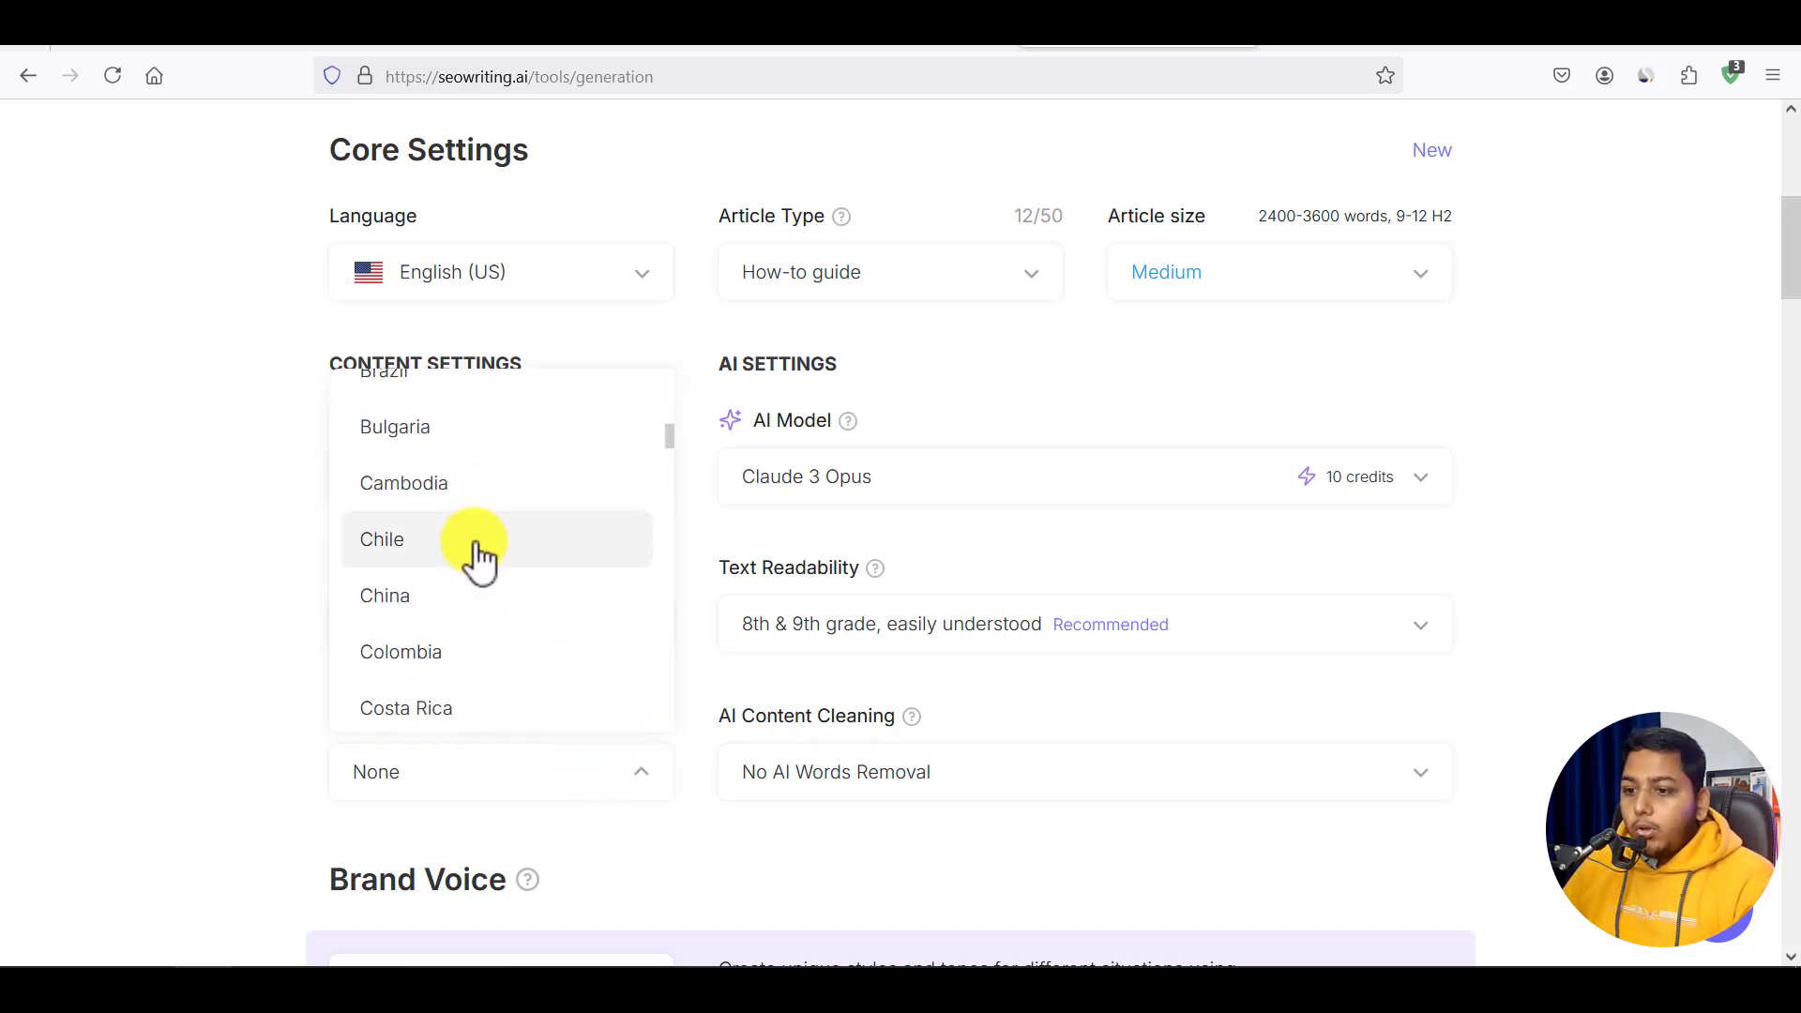
scroll(481, 561, down, 3)
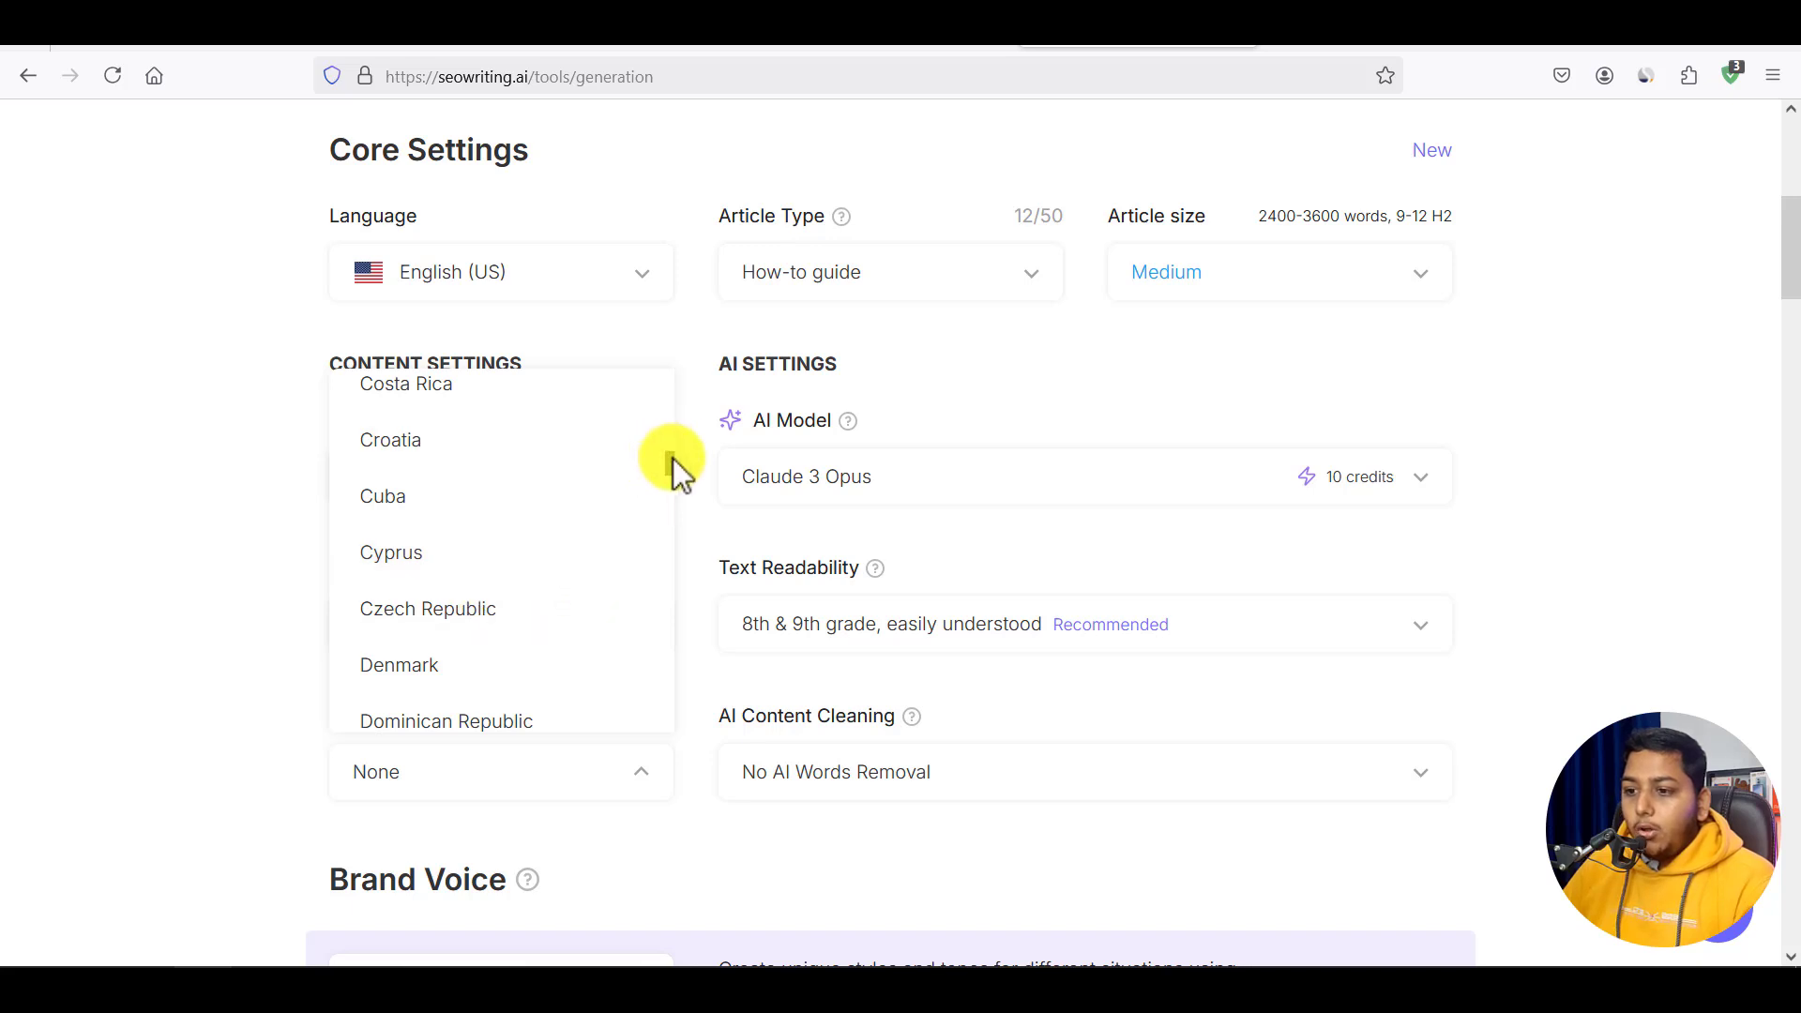
drag(673, 459, 673, 505)
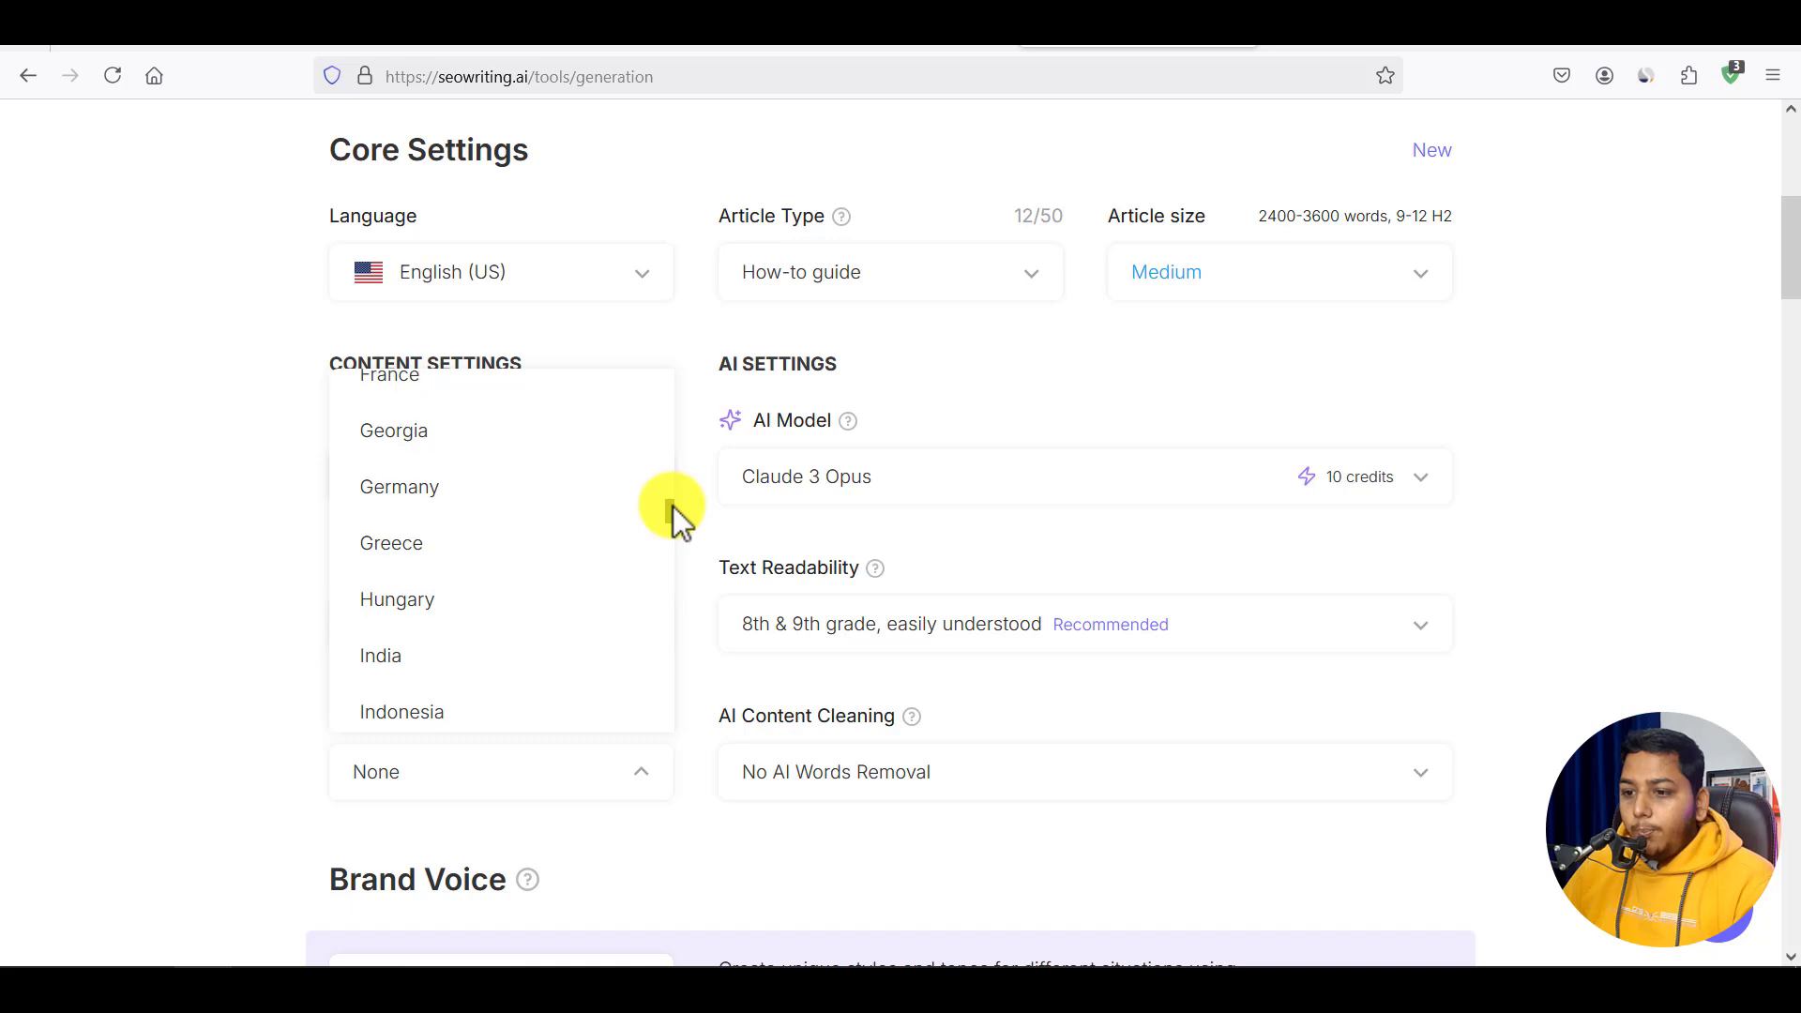
click(405, 668)
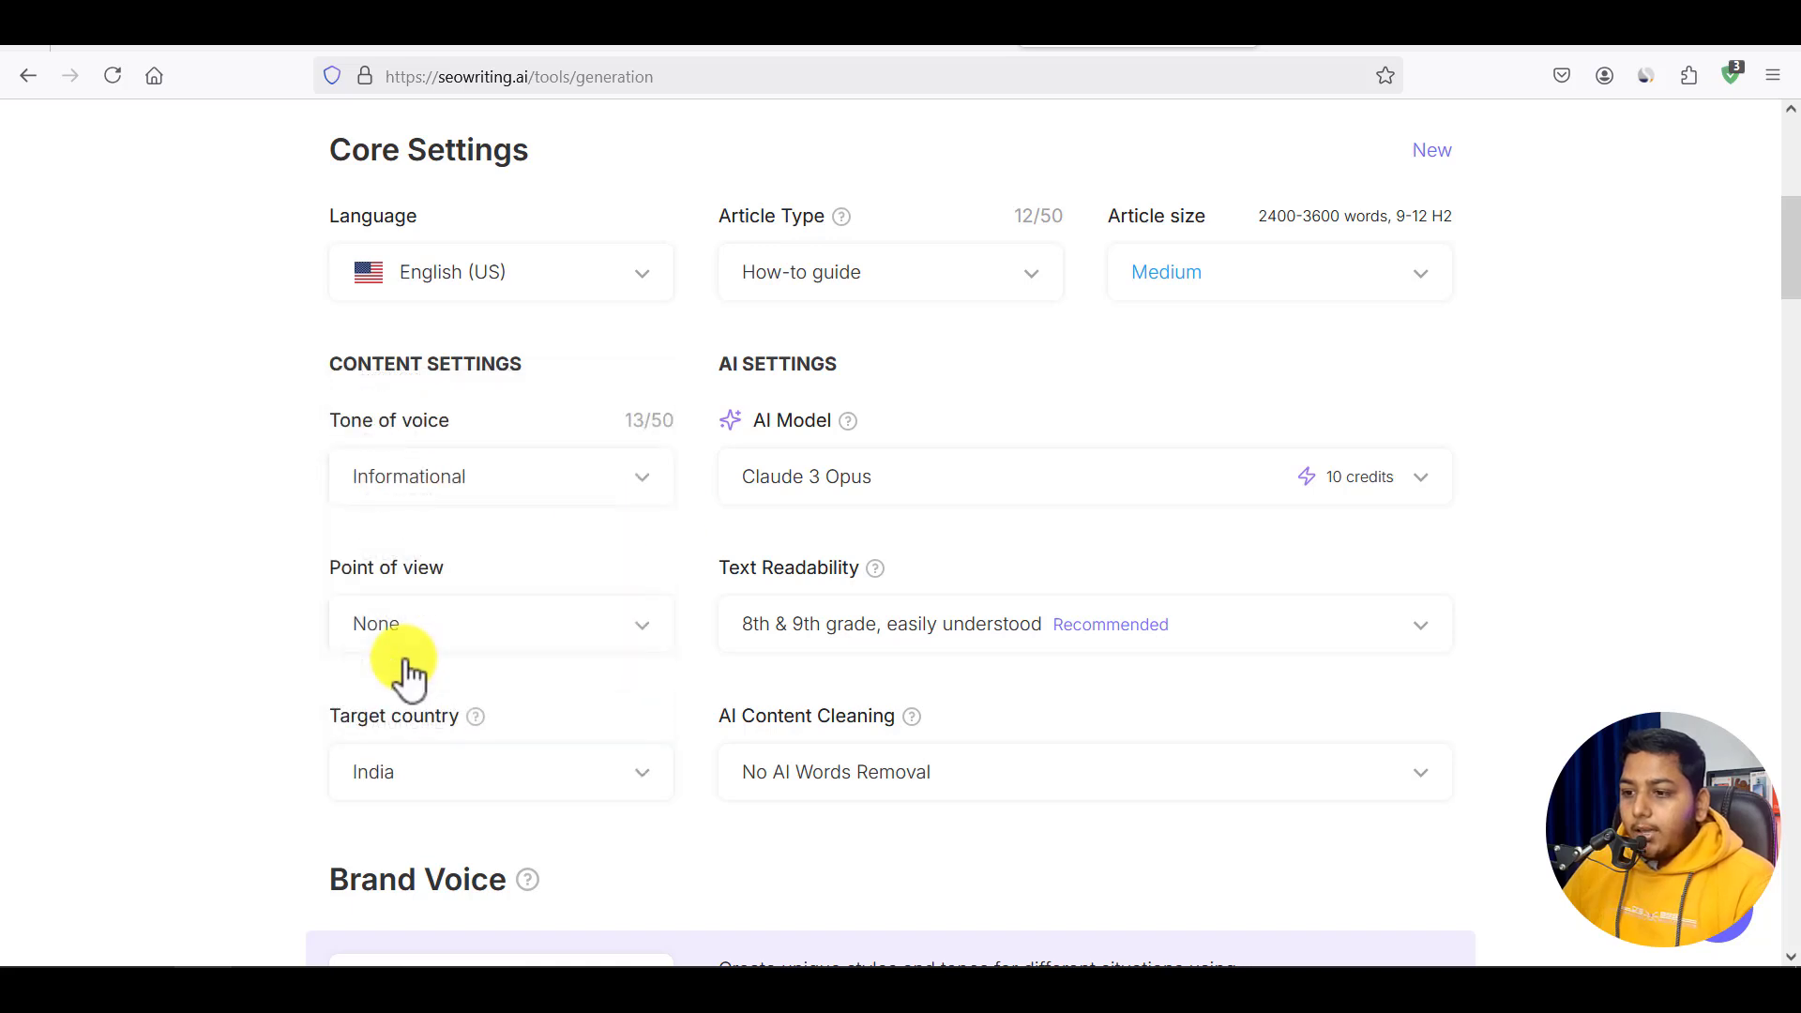
Set AI Content Cleaning to Extended AI Words Removal.
drag(1785, 238, 1785, 282)
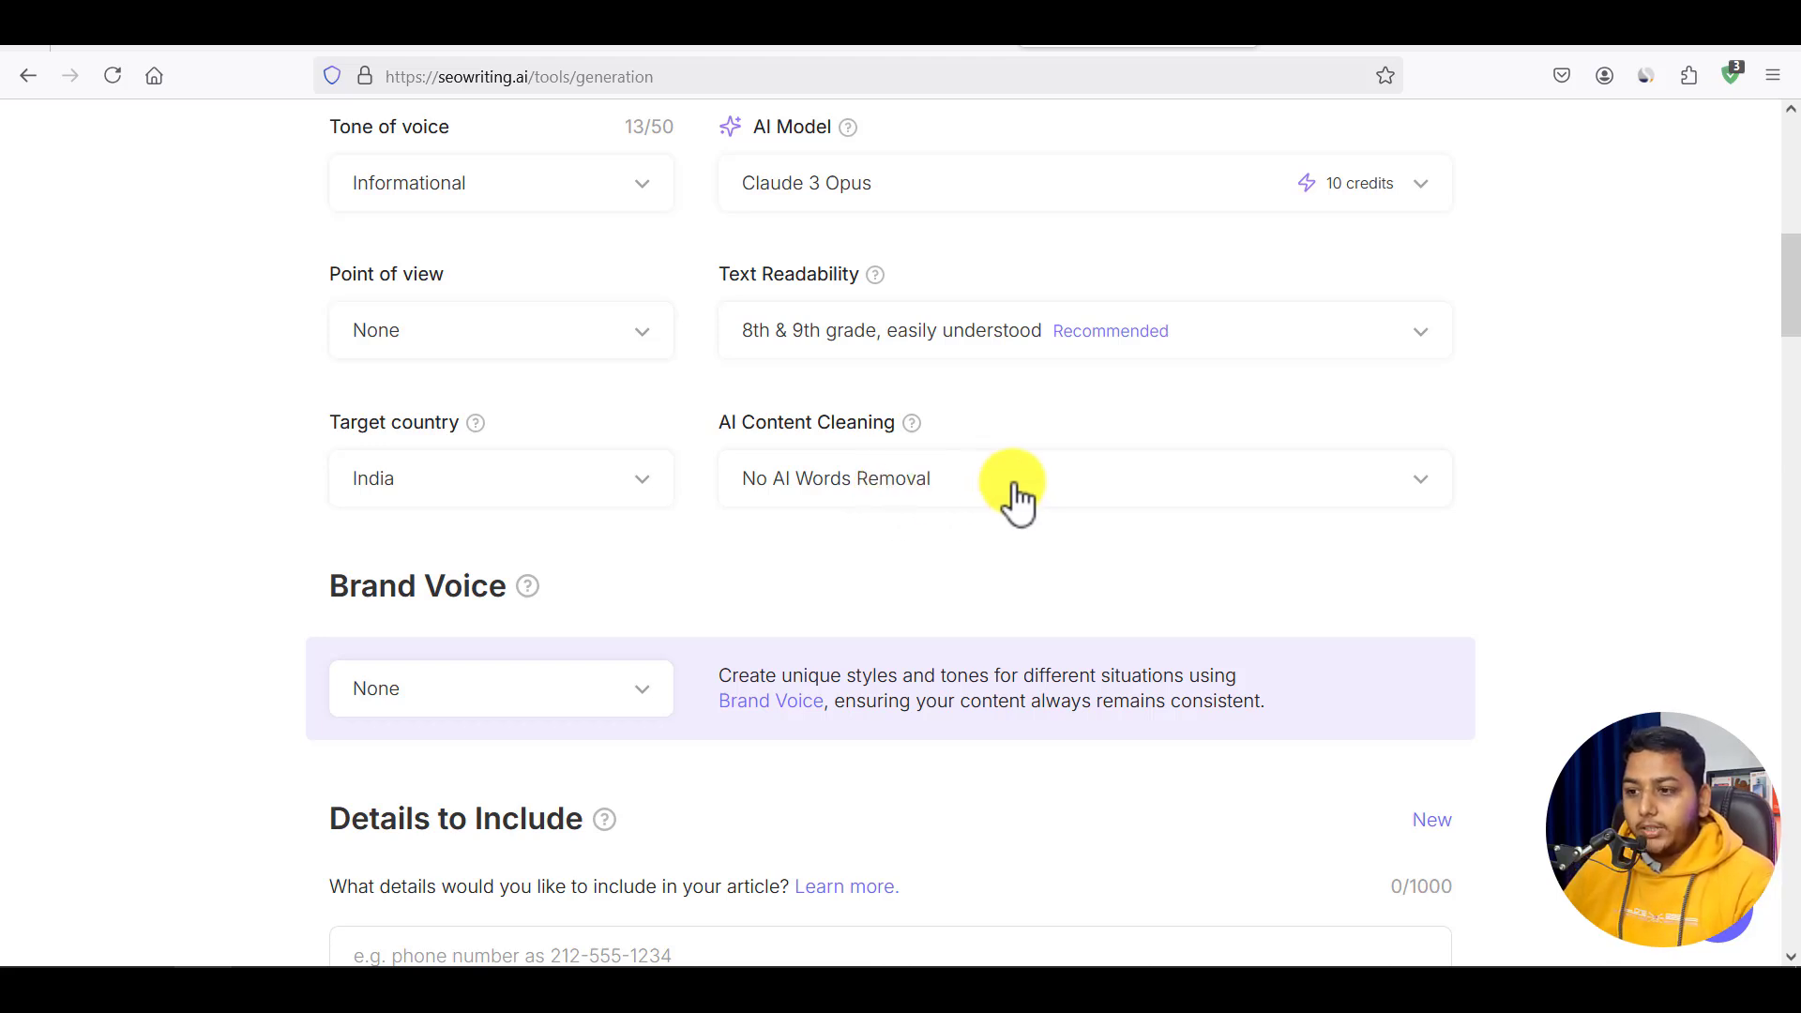
click(1066, 488)
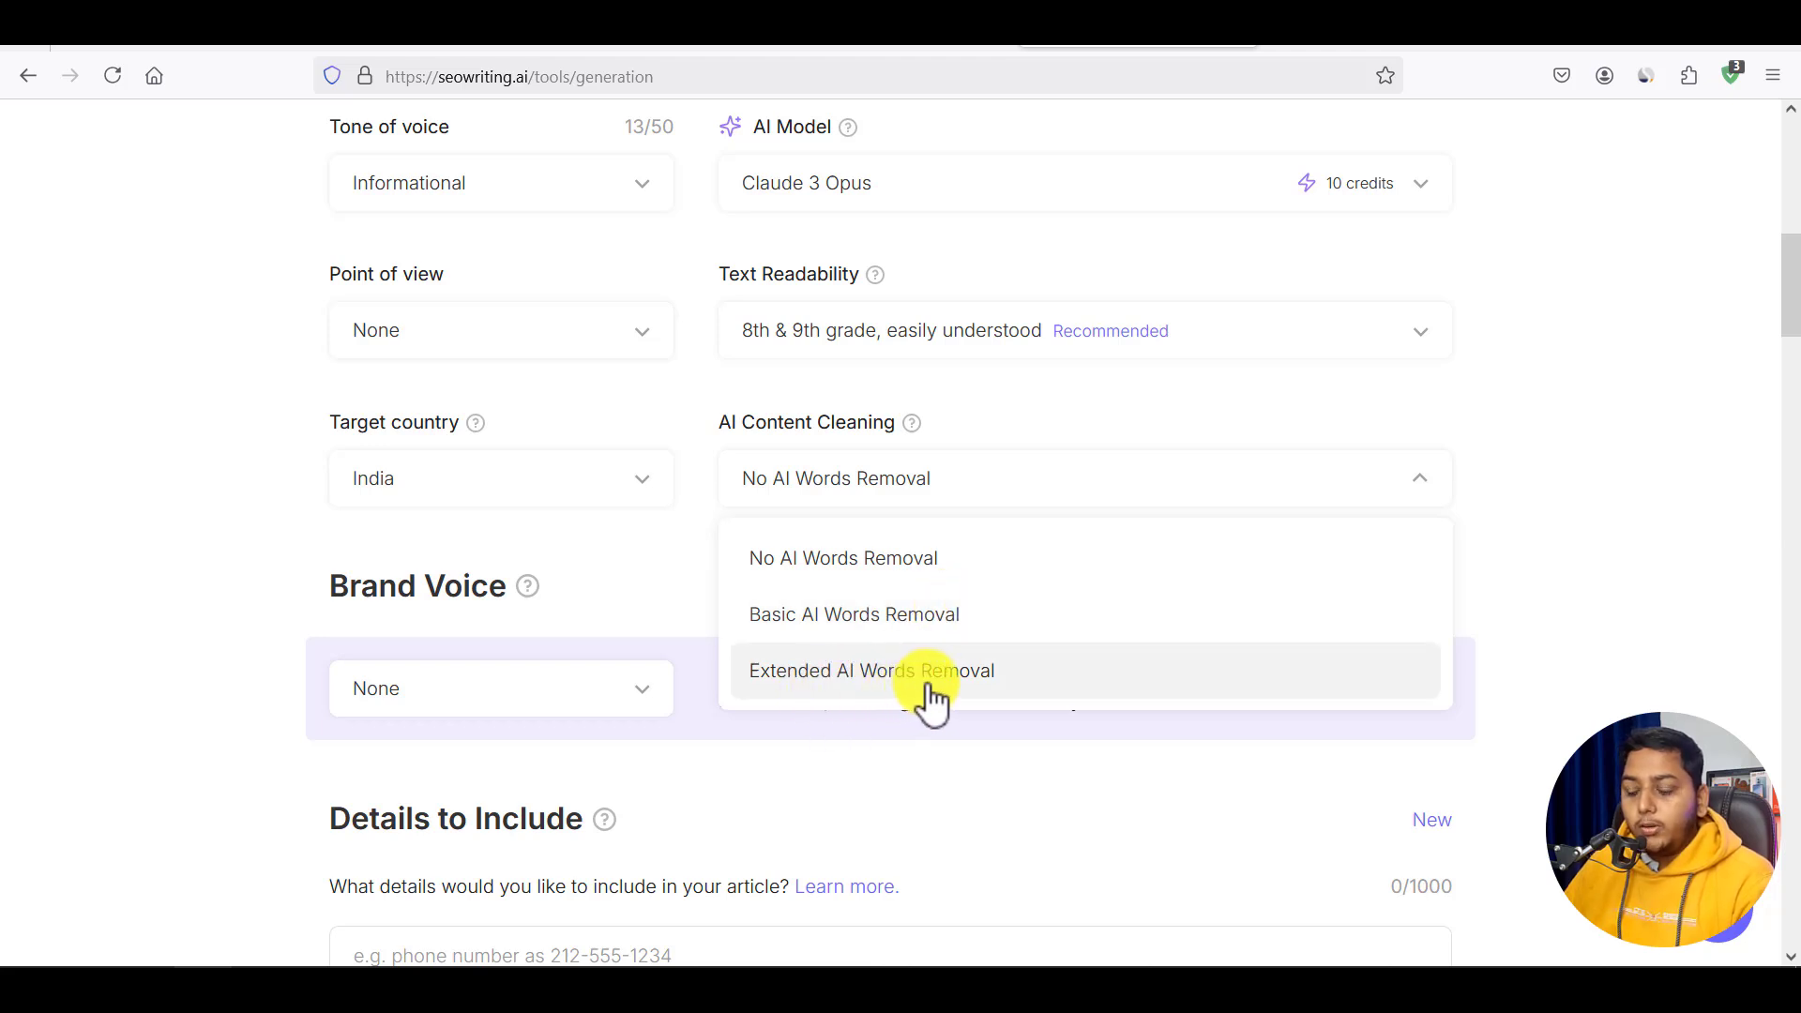
click(812, 692)
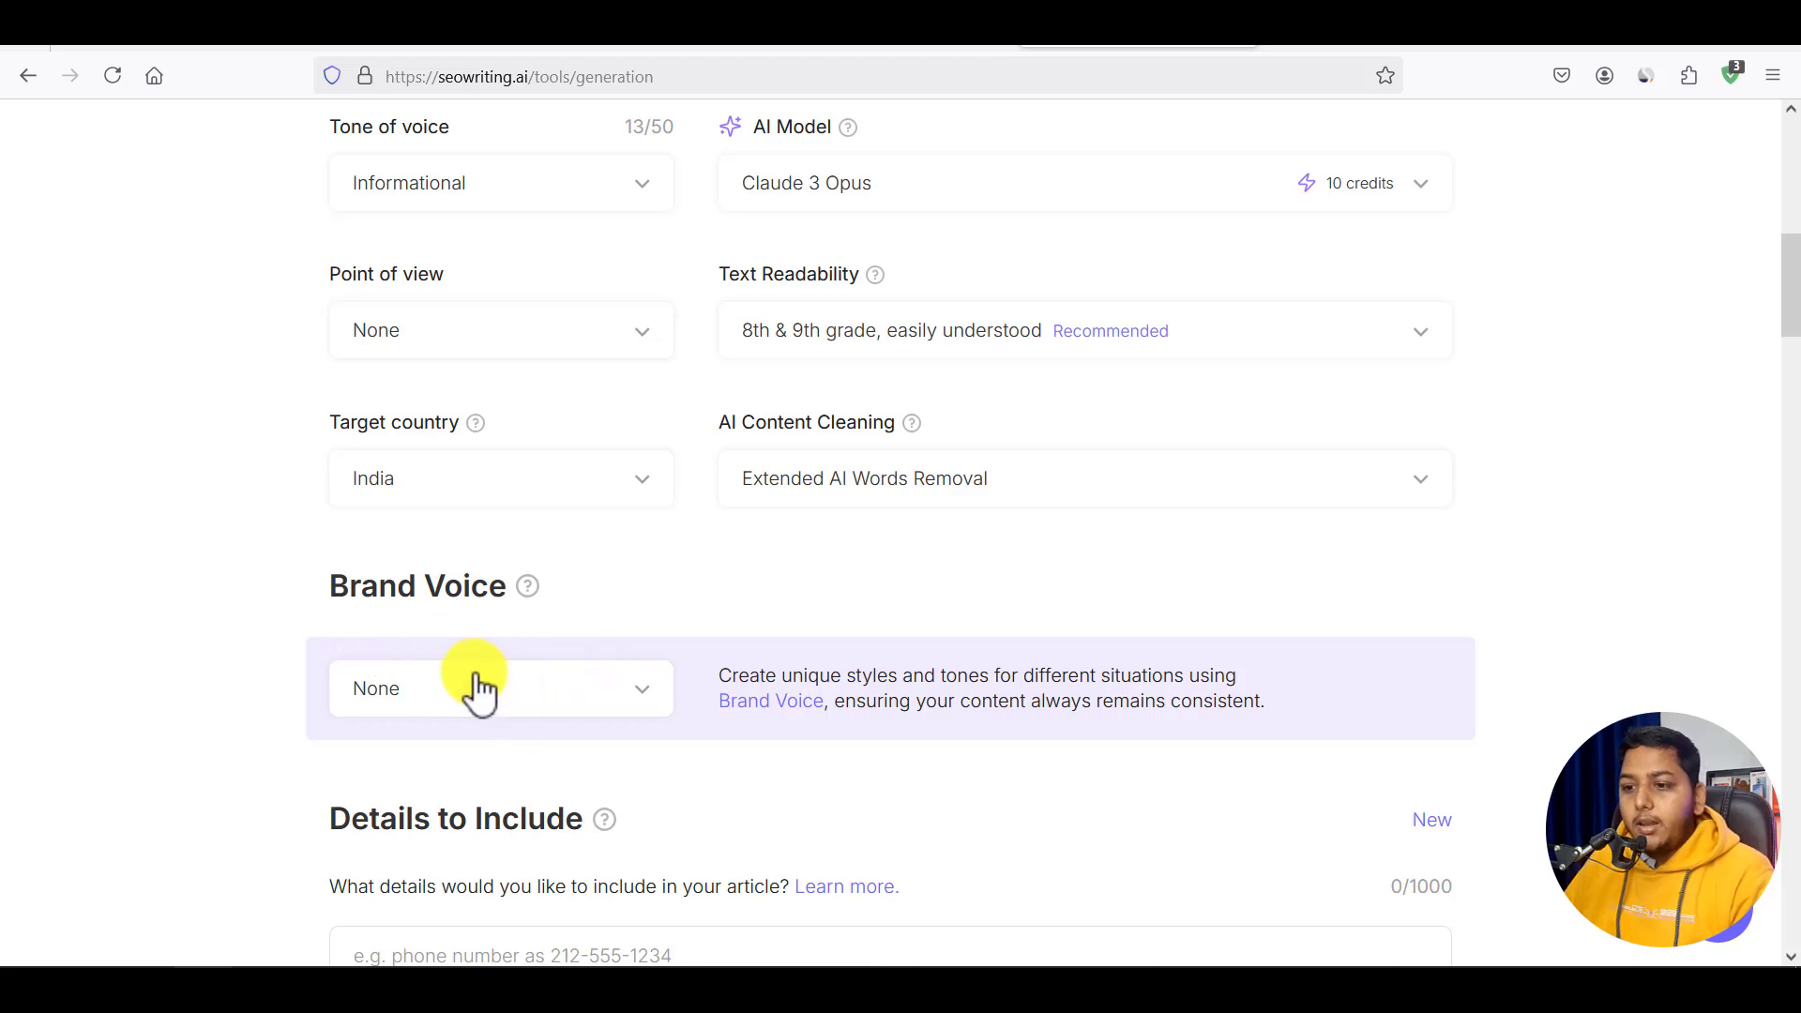
Look at the page for creating a new brand voice from text and return to the article settings.
click(646, 694)
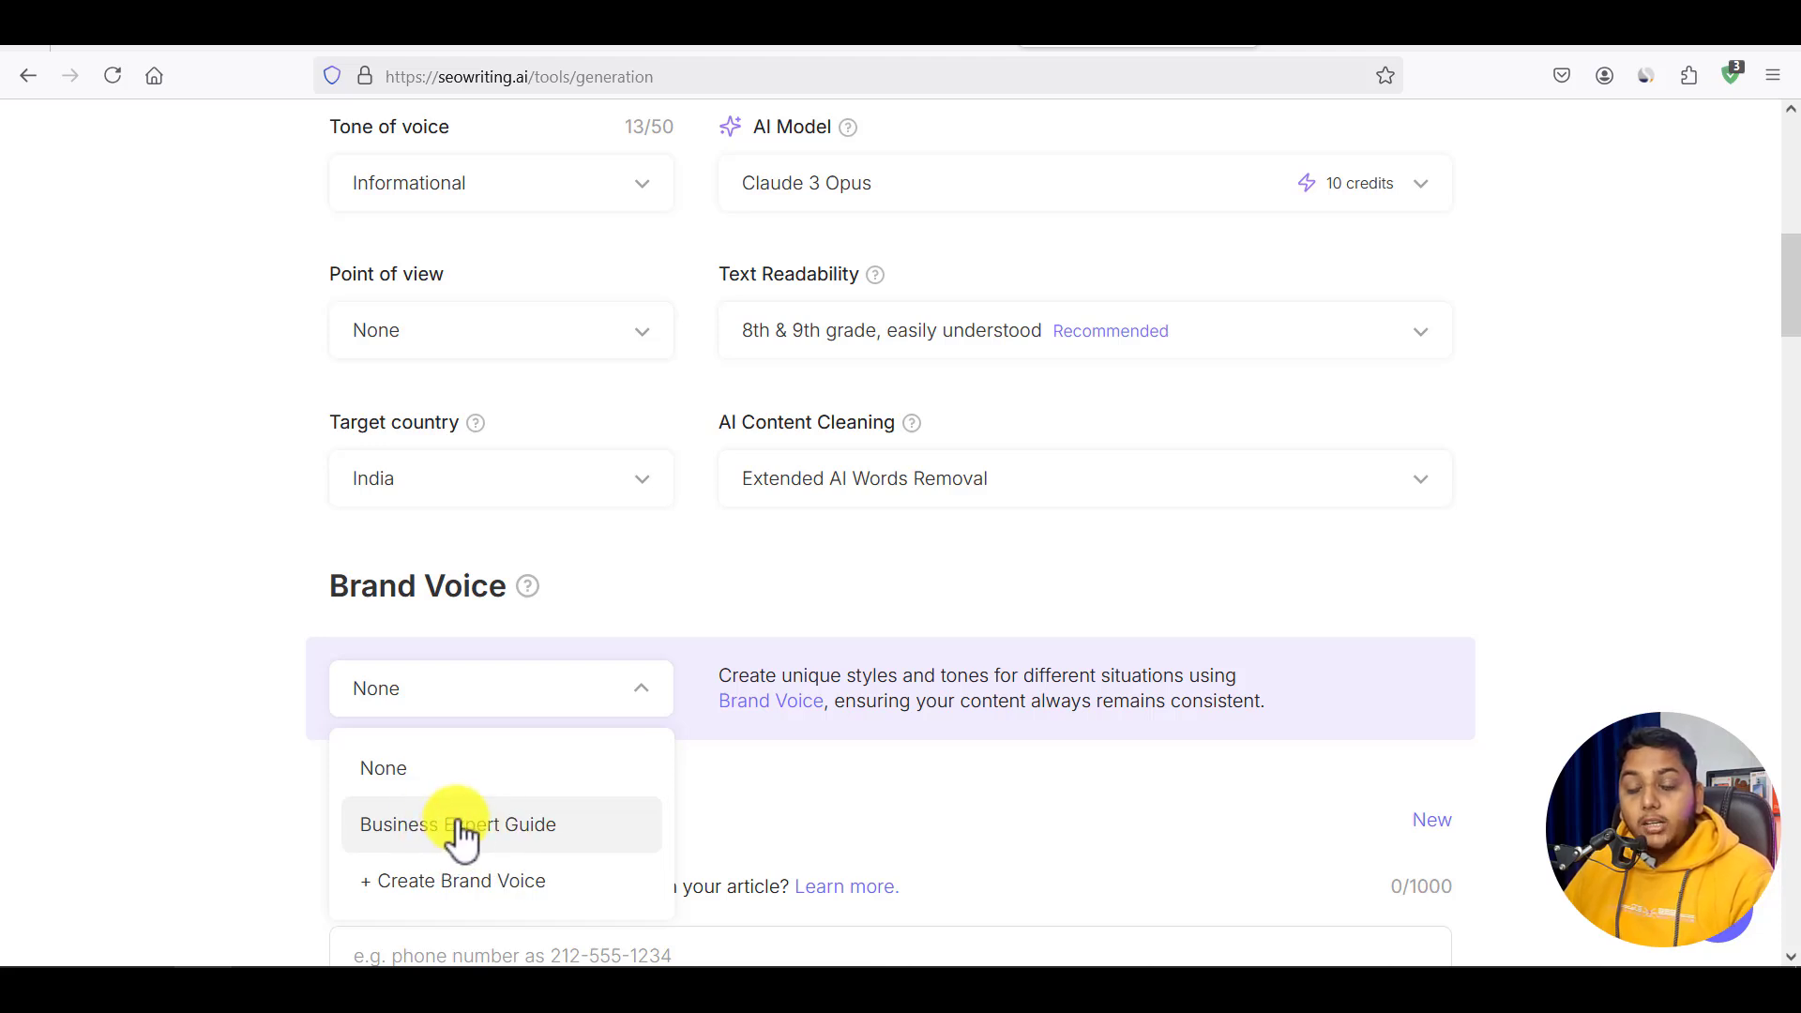
click(463, 891)
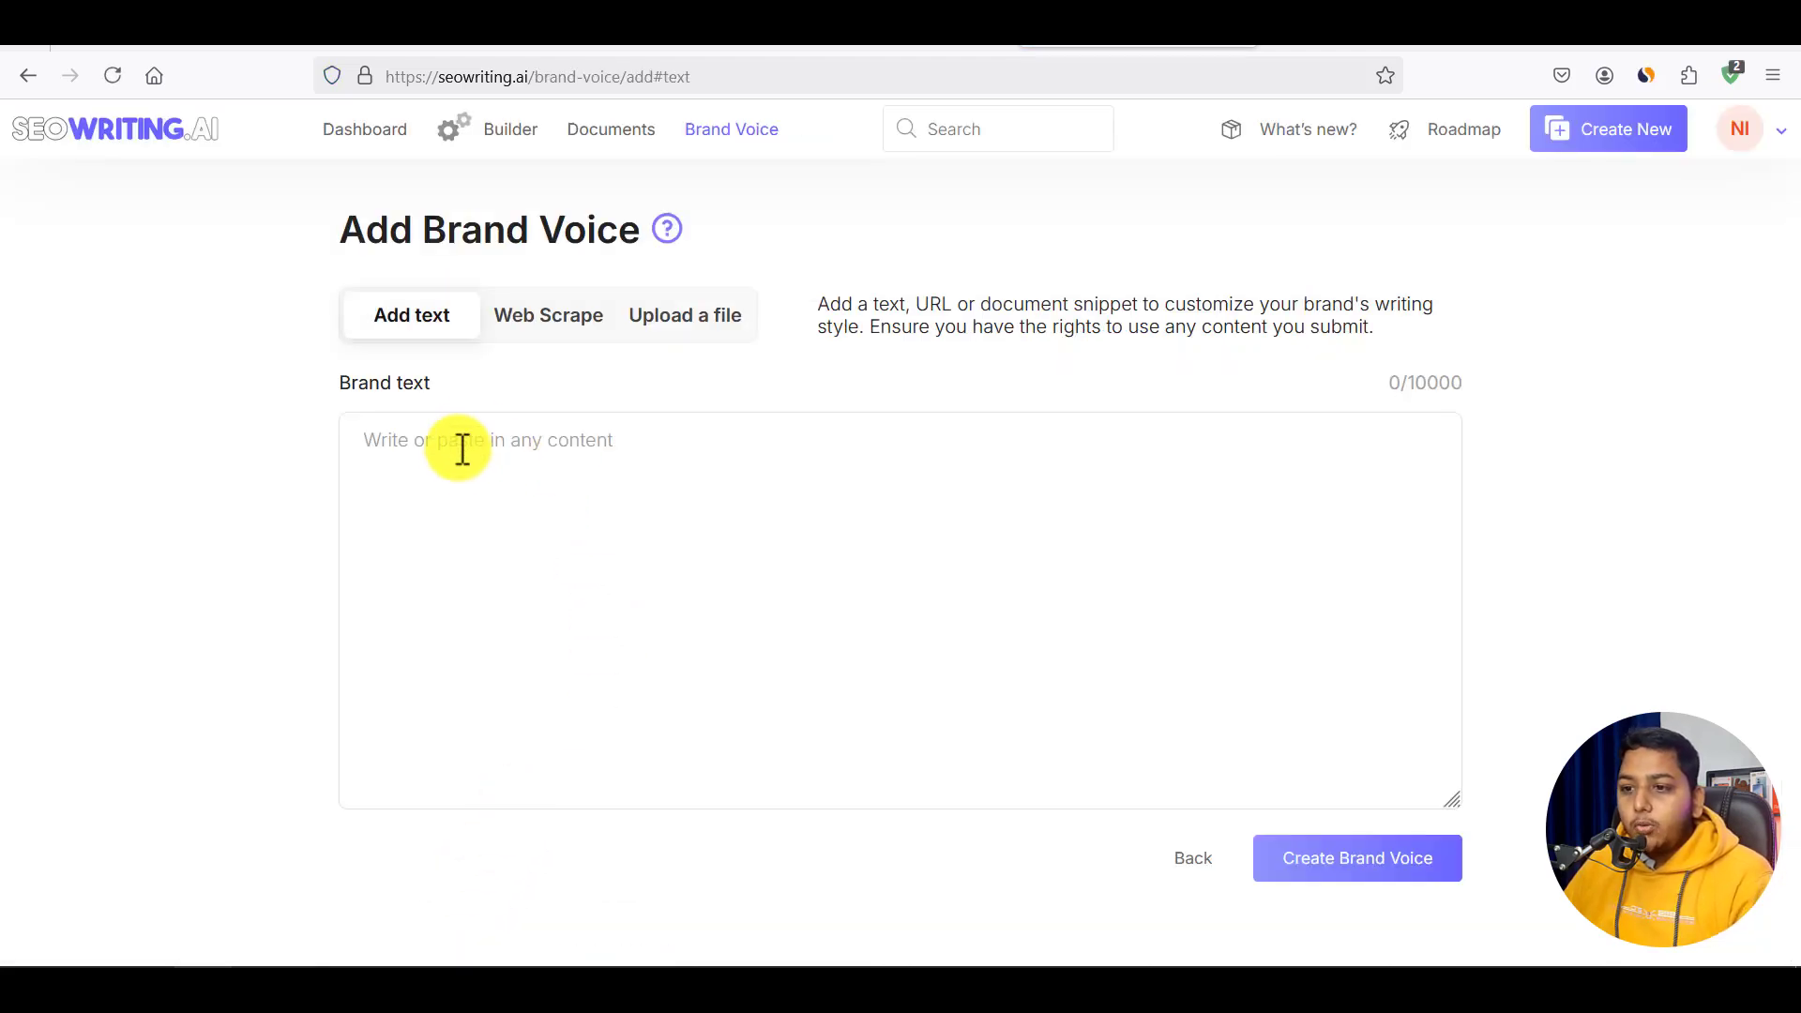
click(430, 450)
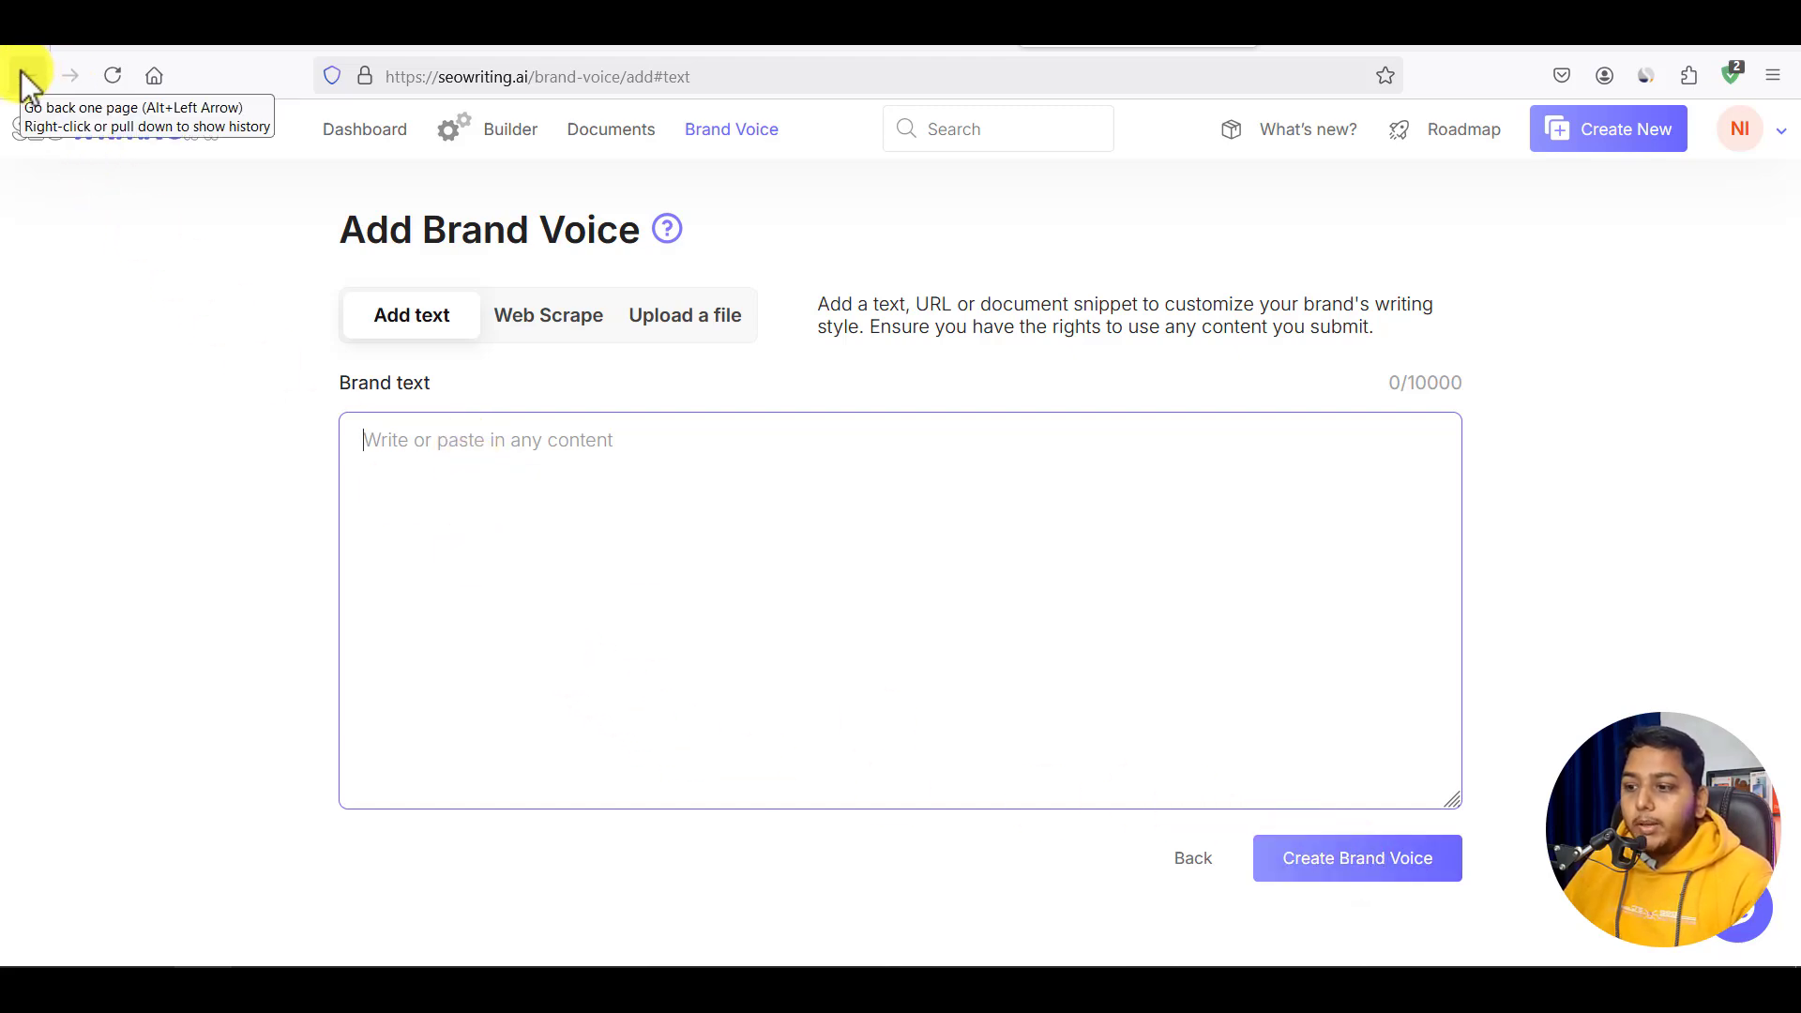
click(1193, 865)
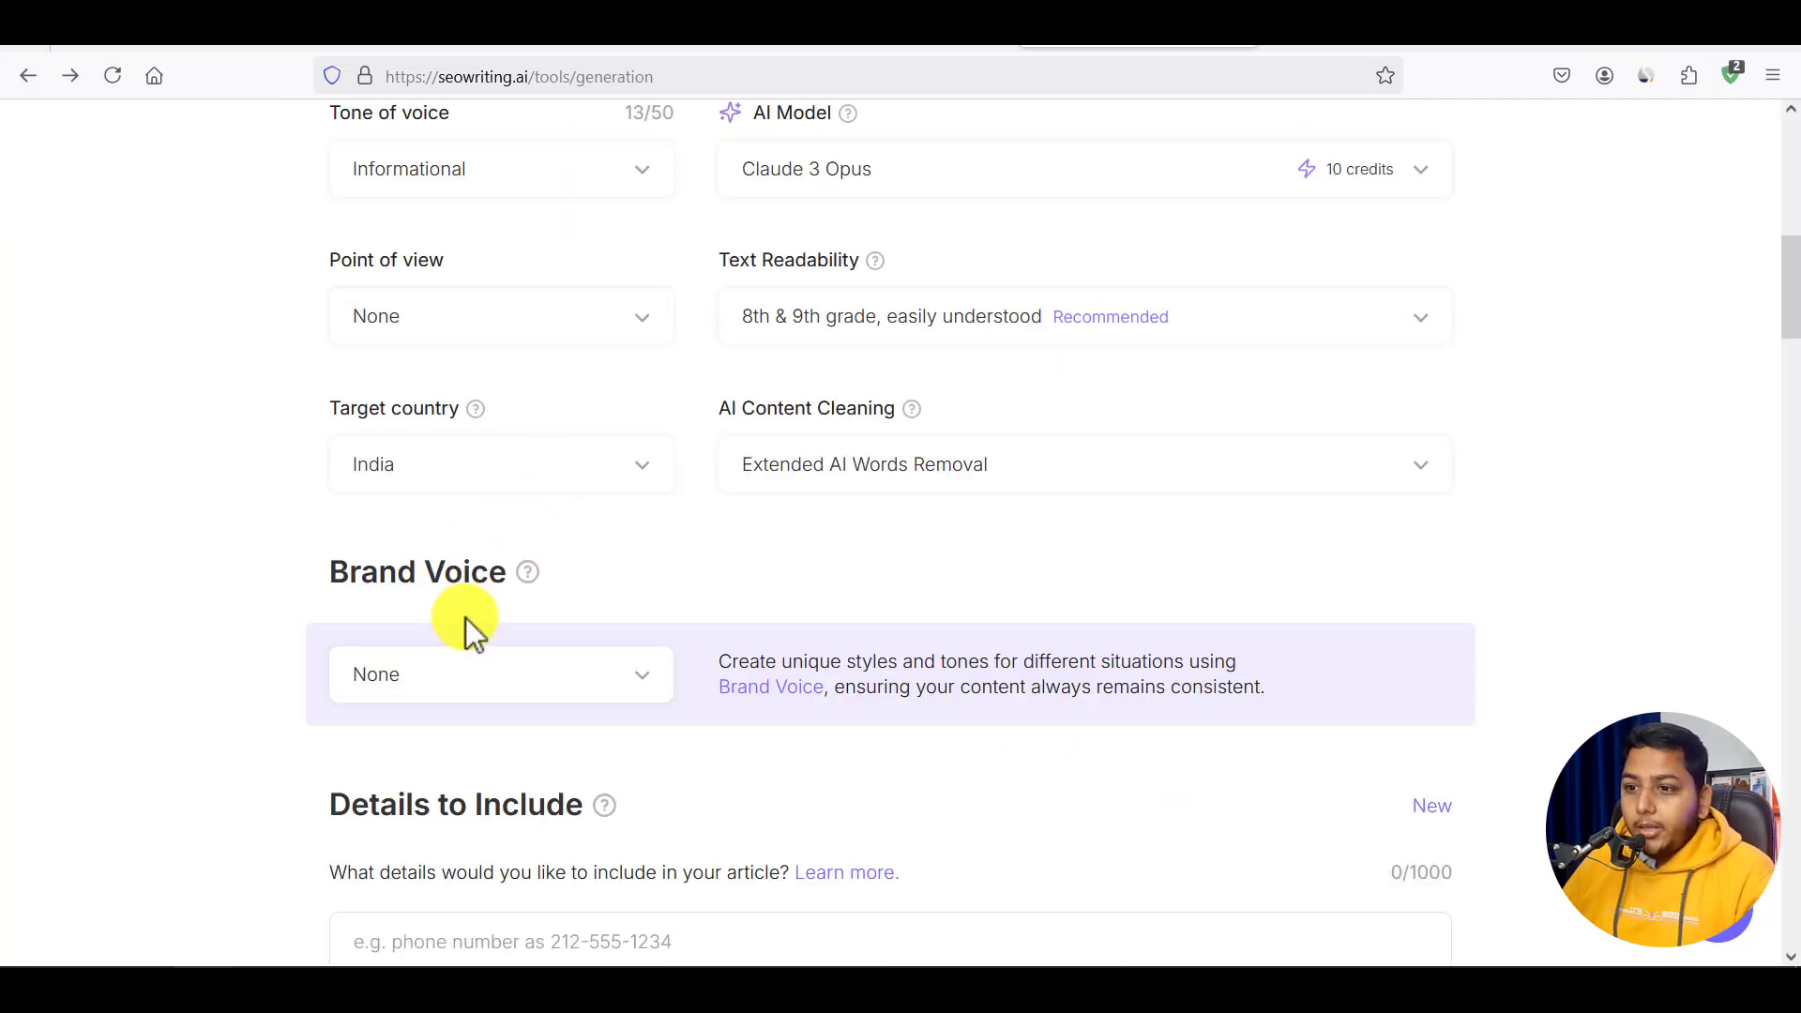
Select Business Expert Guide as the article's brand voice.
click(645, 694)
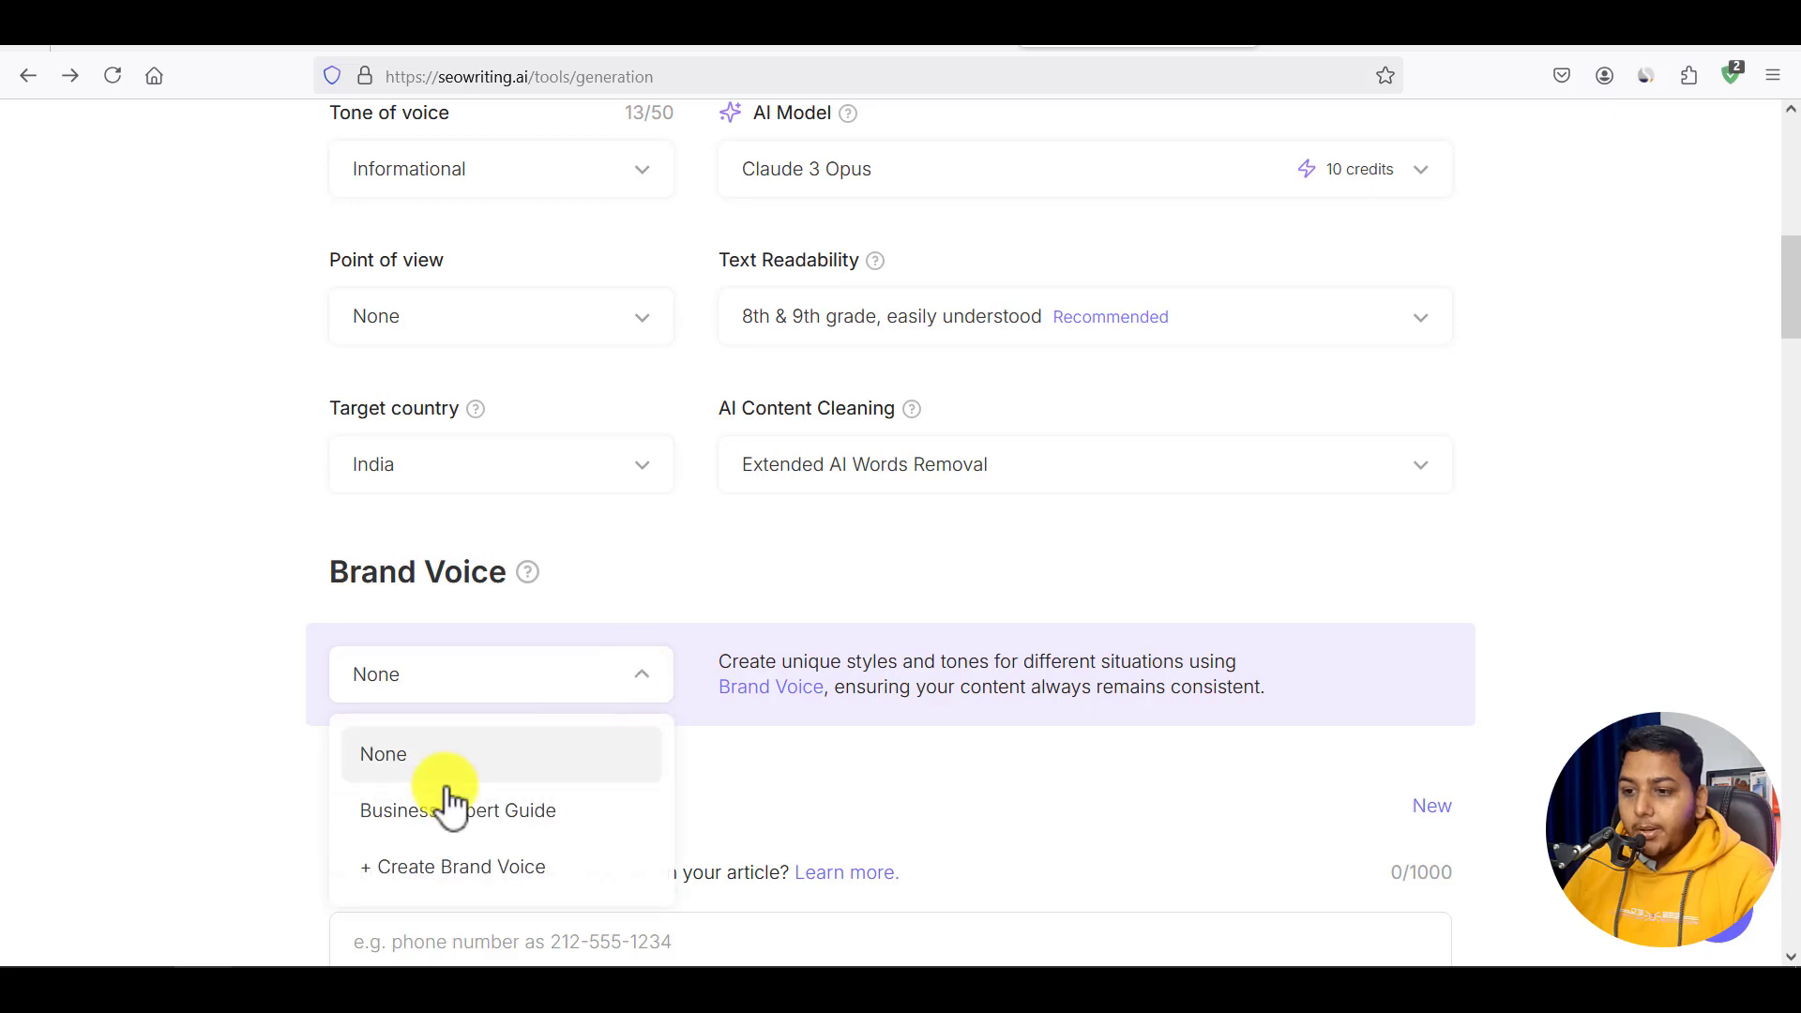
click(441, 809)
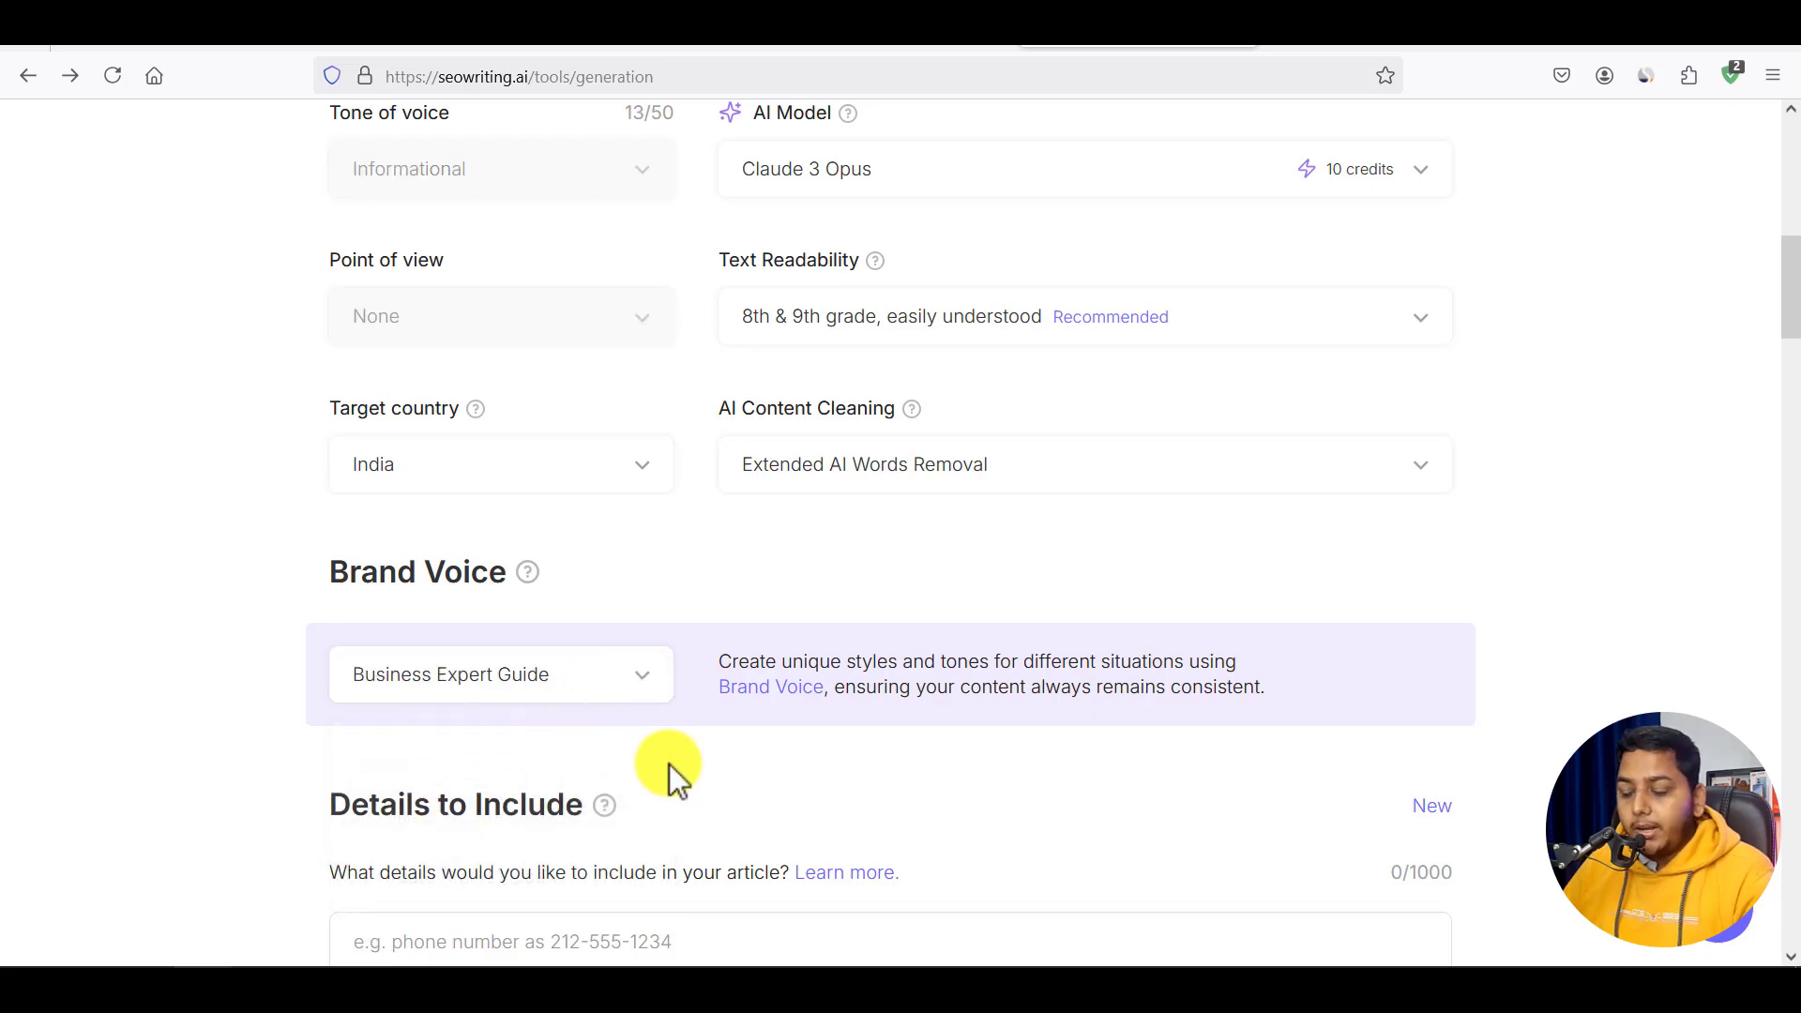
Set the number of AI images in the Media Hub to 2.
scroll(786, 758, down, 5)
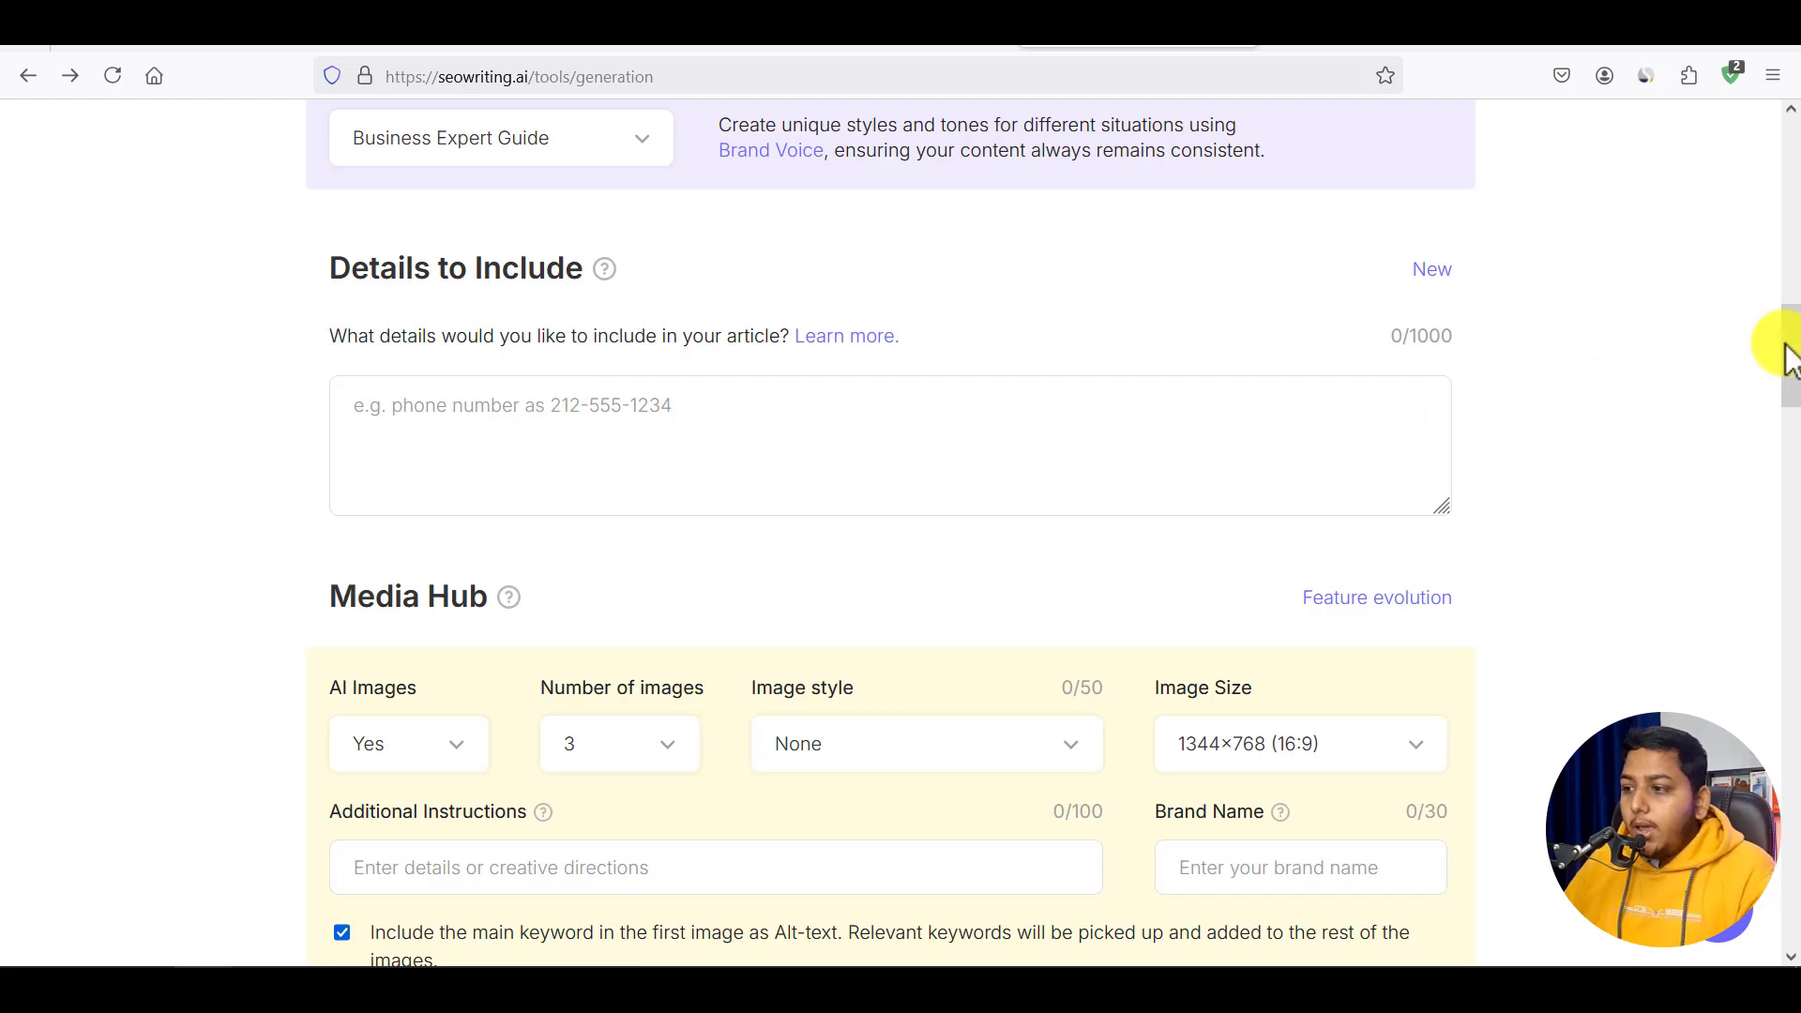
scroll(1788, 371, down, 4)
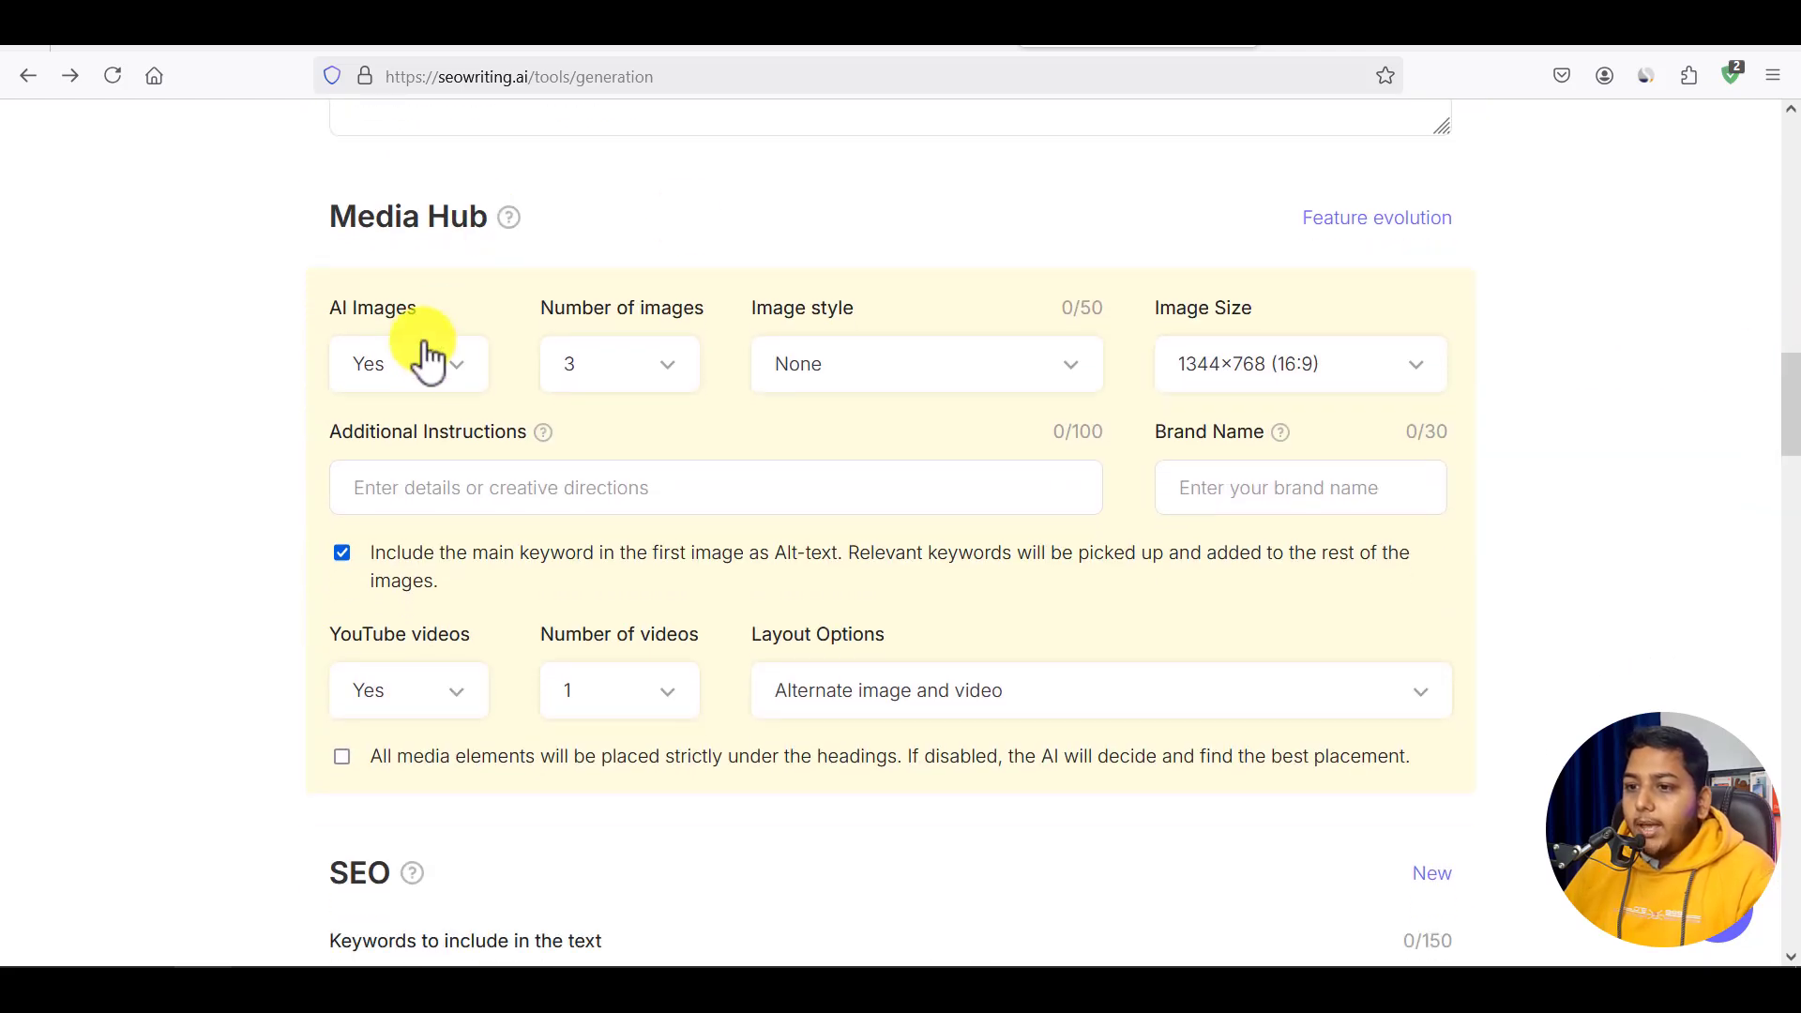
click(673, 385)
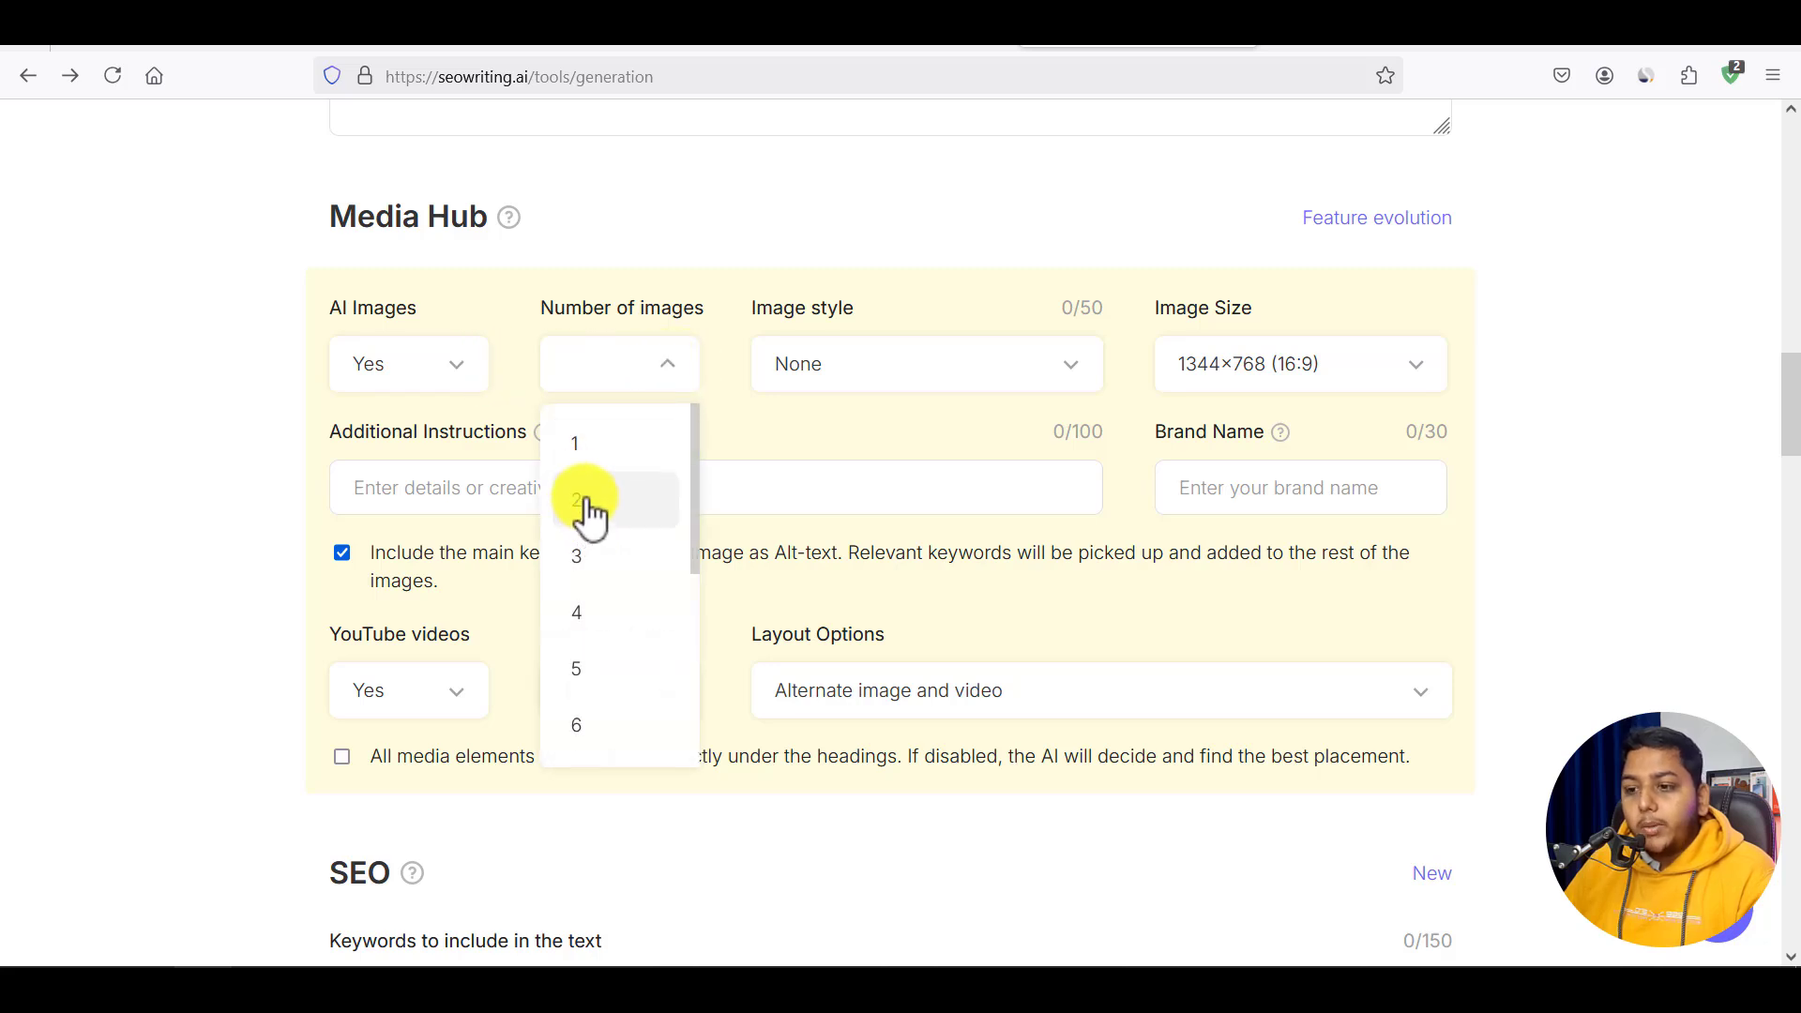
click(588, 512)
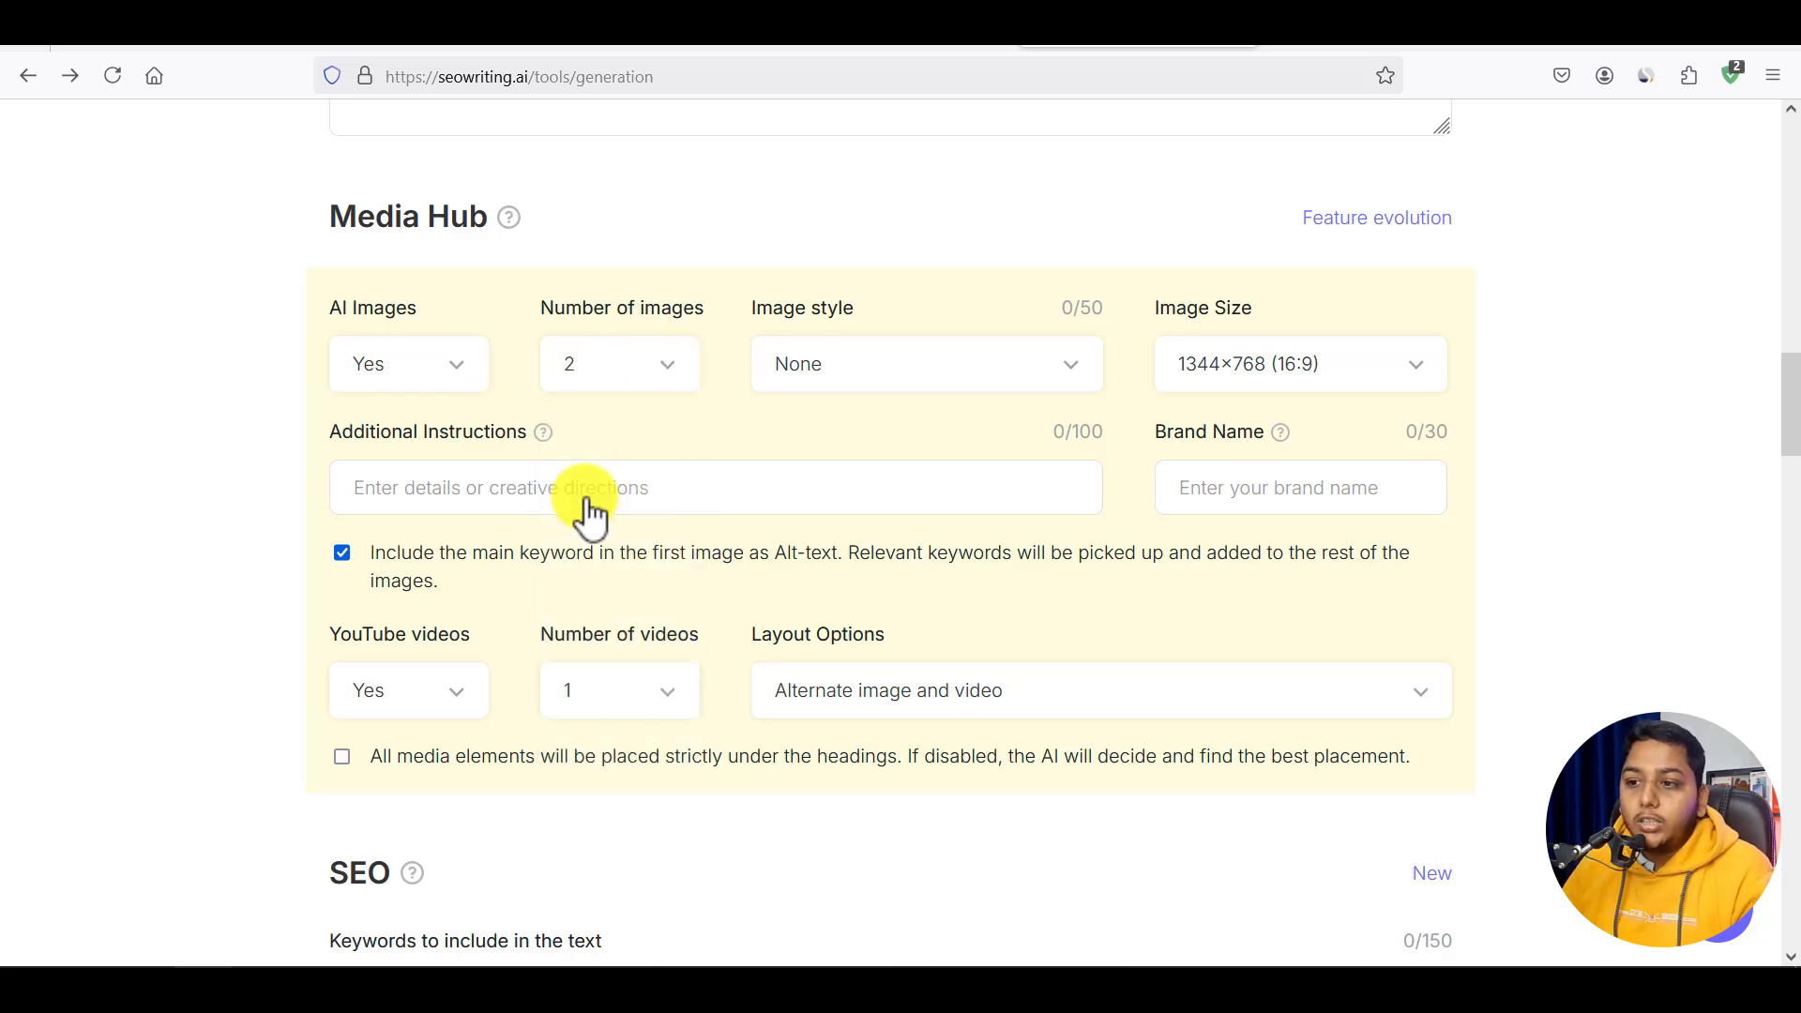
Choose Photo as the style for the article's AI images.
click(1009, 373)
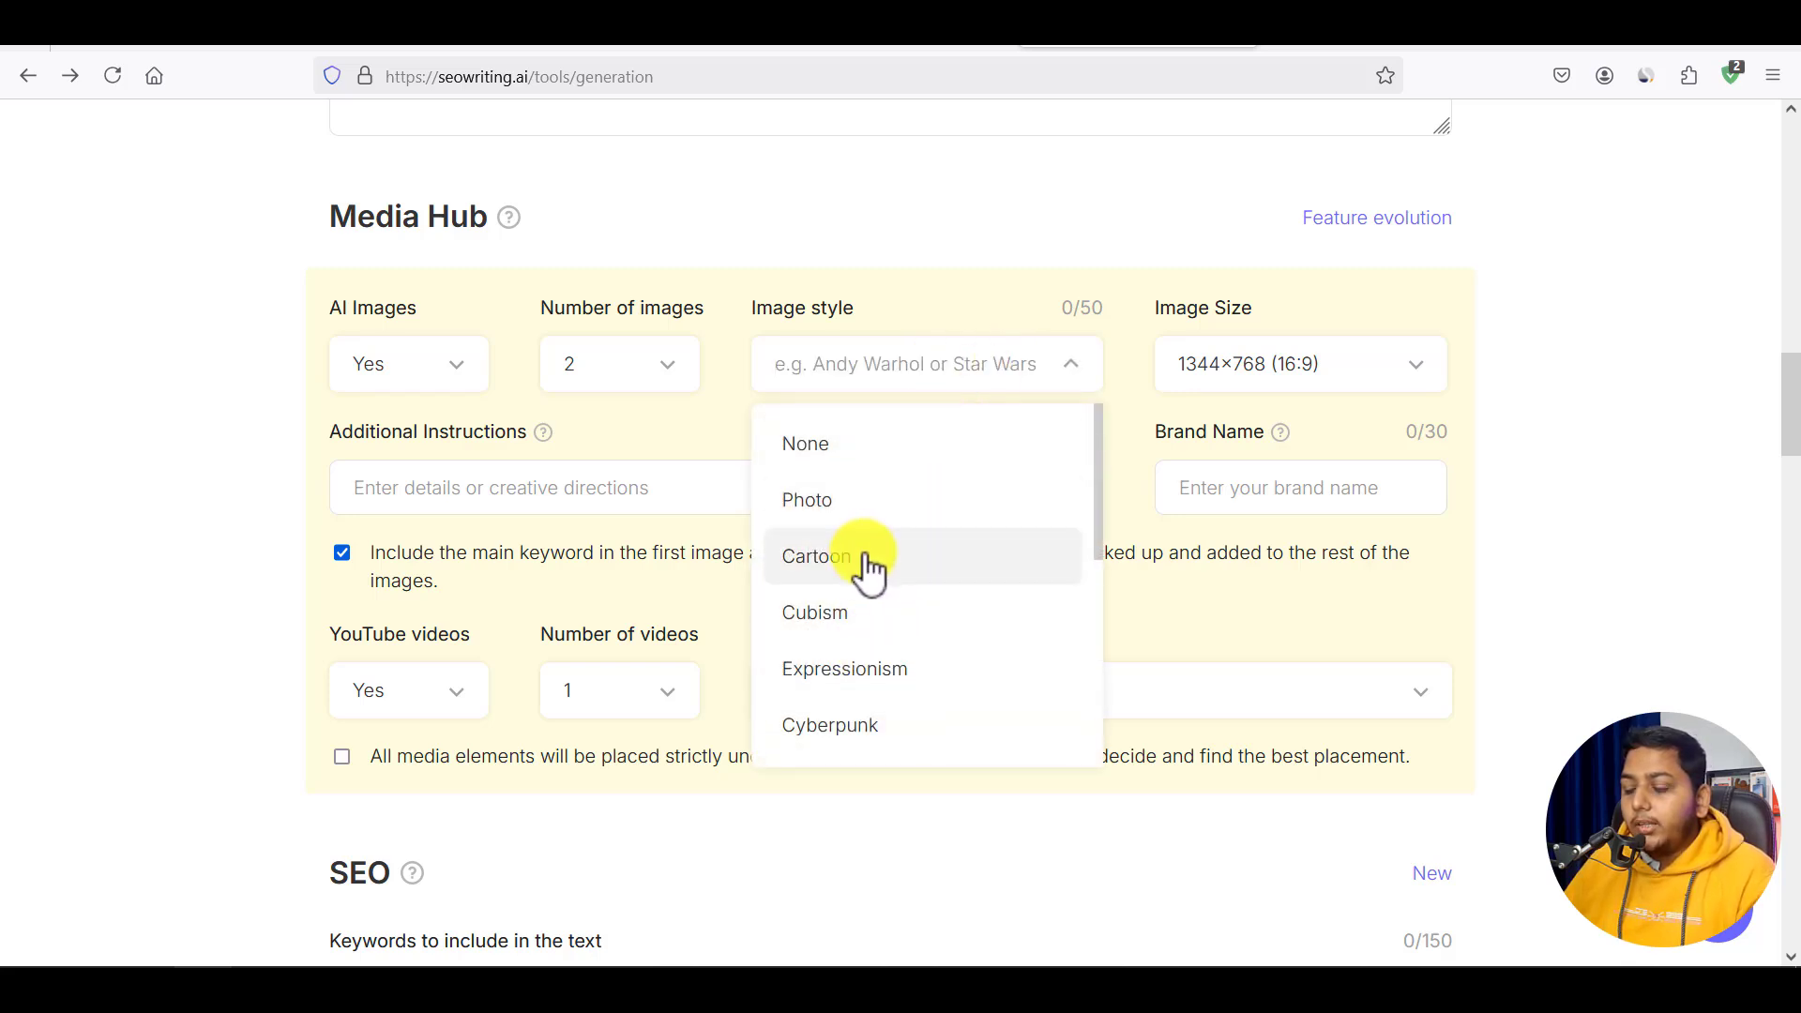
scroll(874, 630, down, 3)
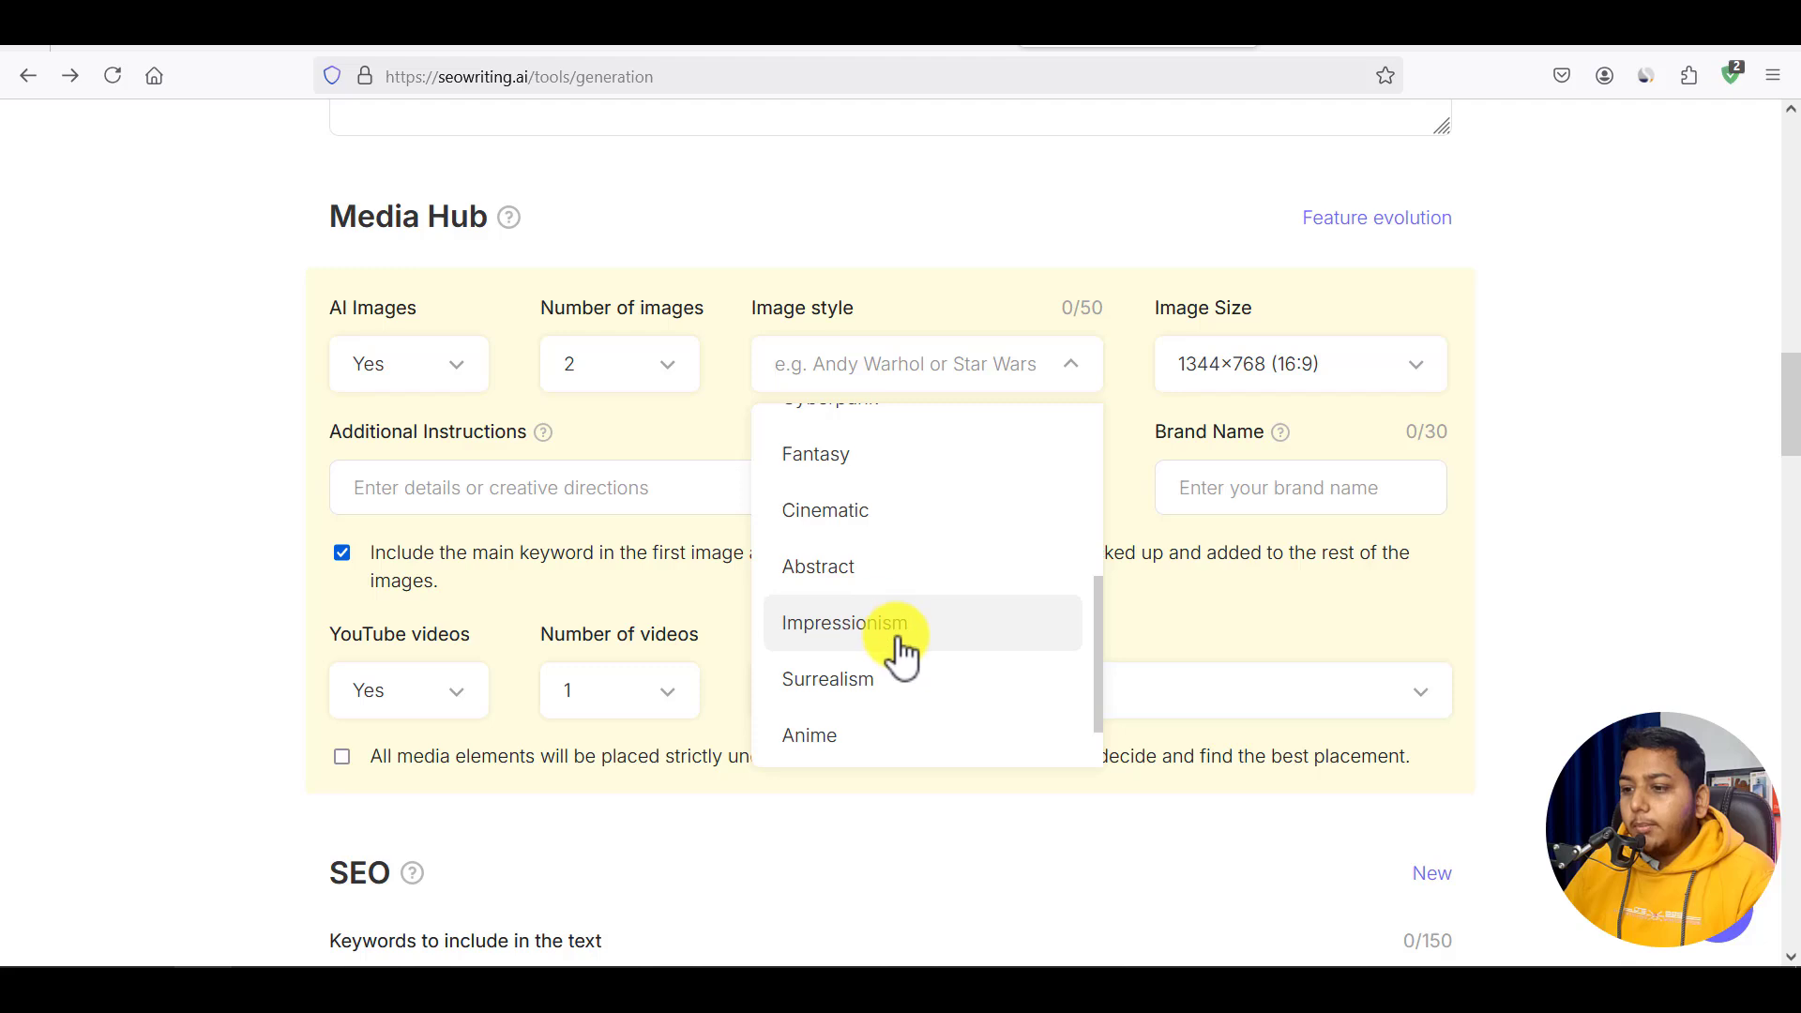
scroll(895, 652, down, 1)
scroll(892, 651, up, 5)
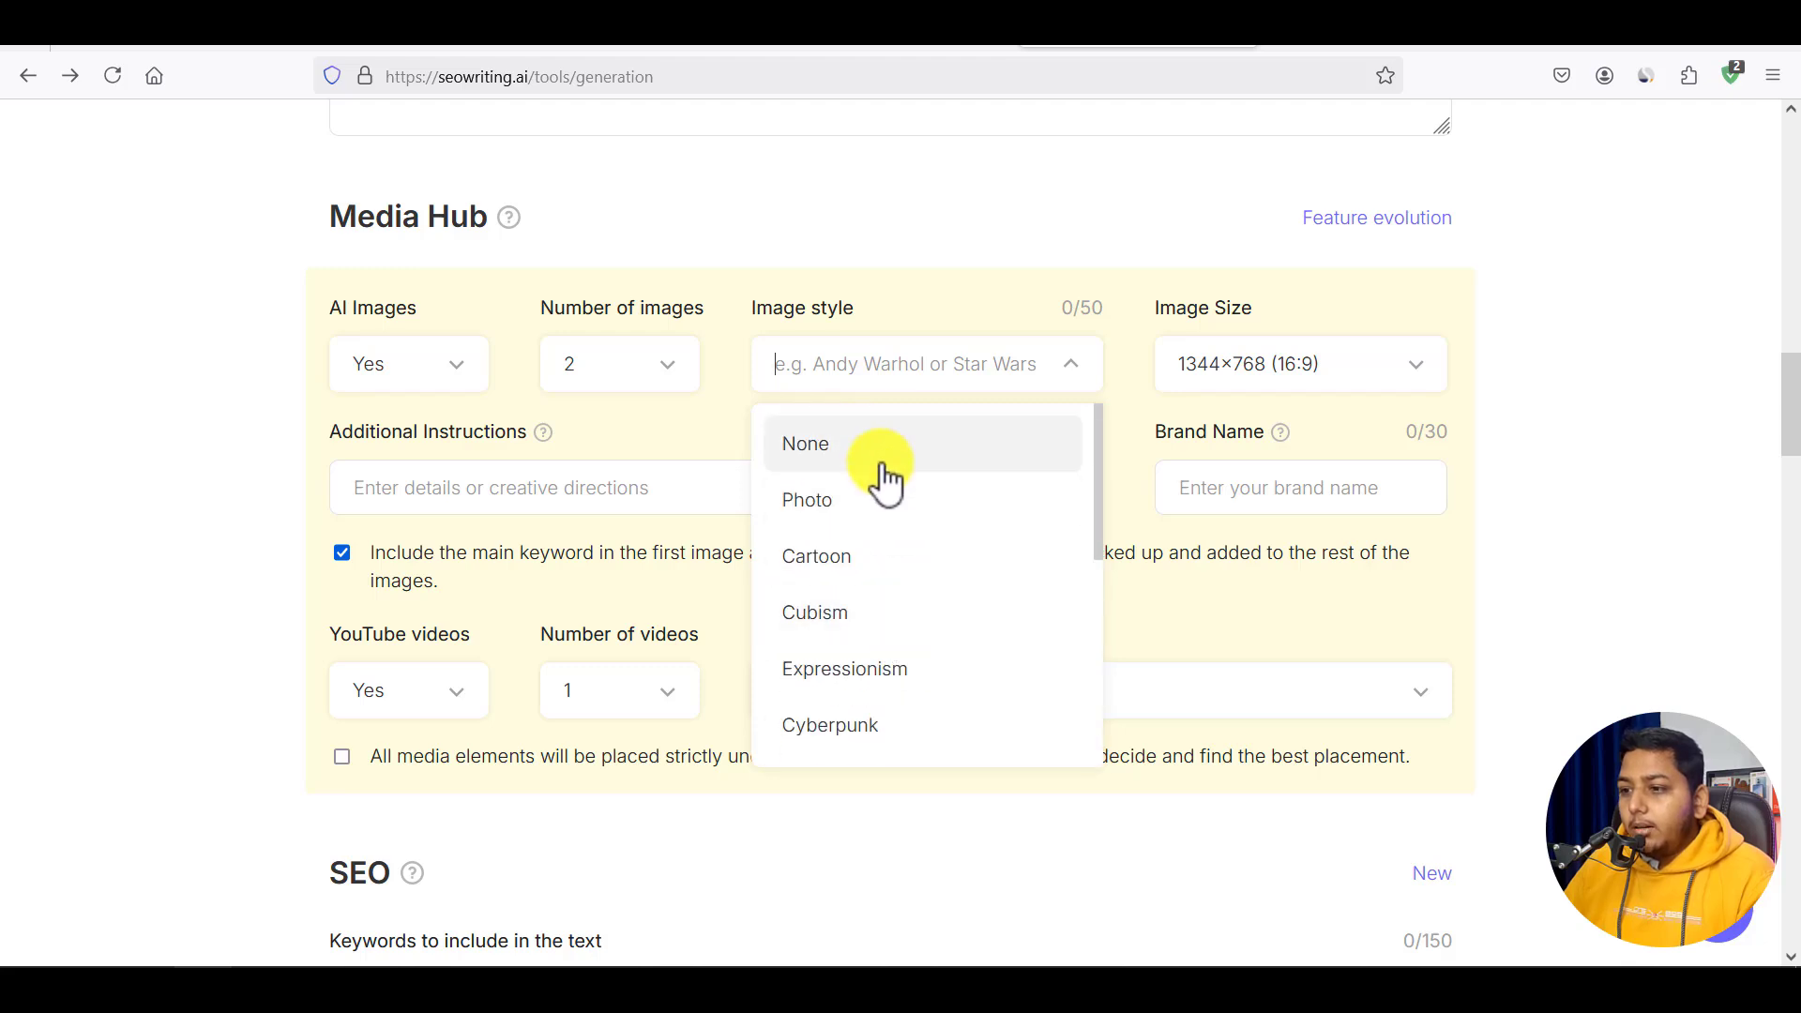
click(830, 515)
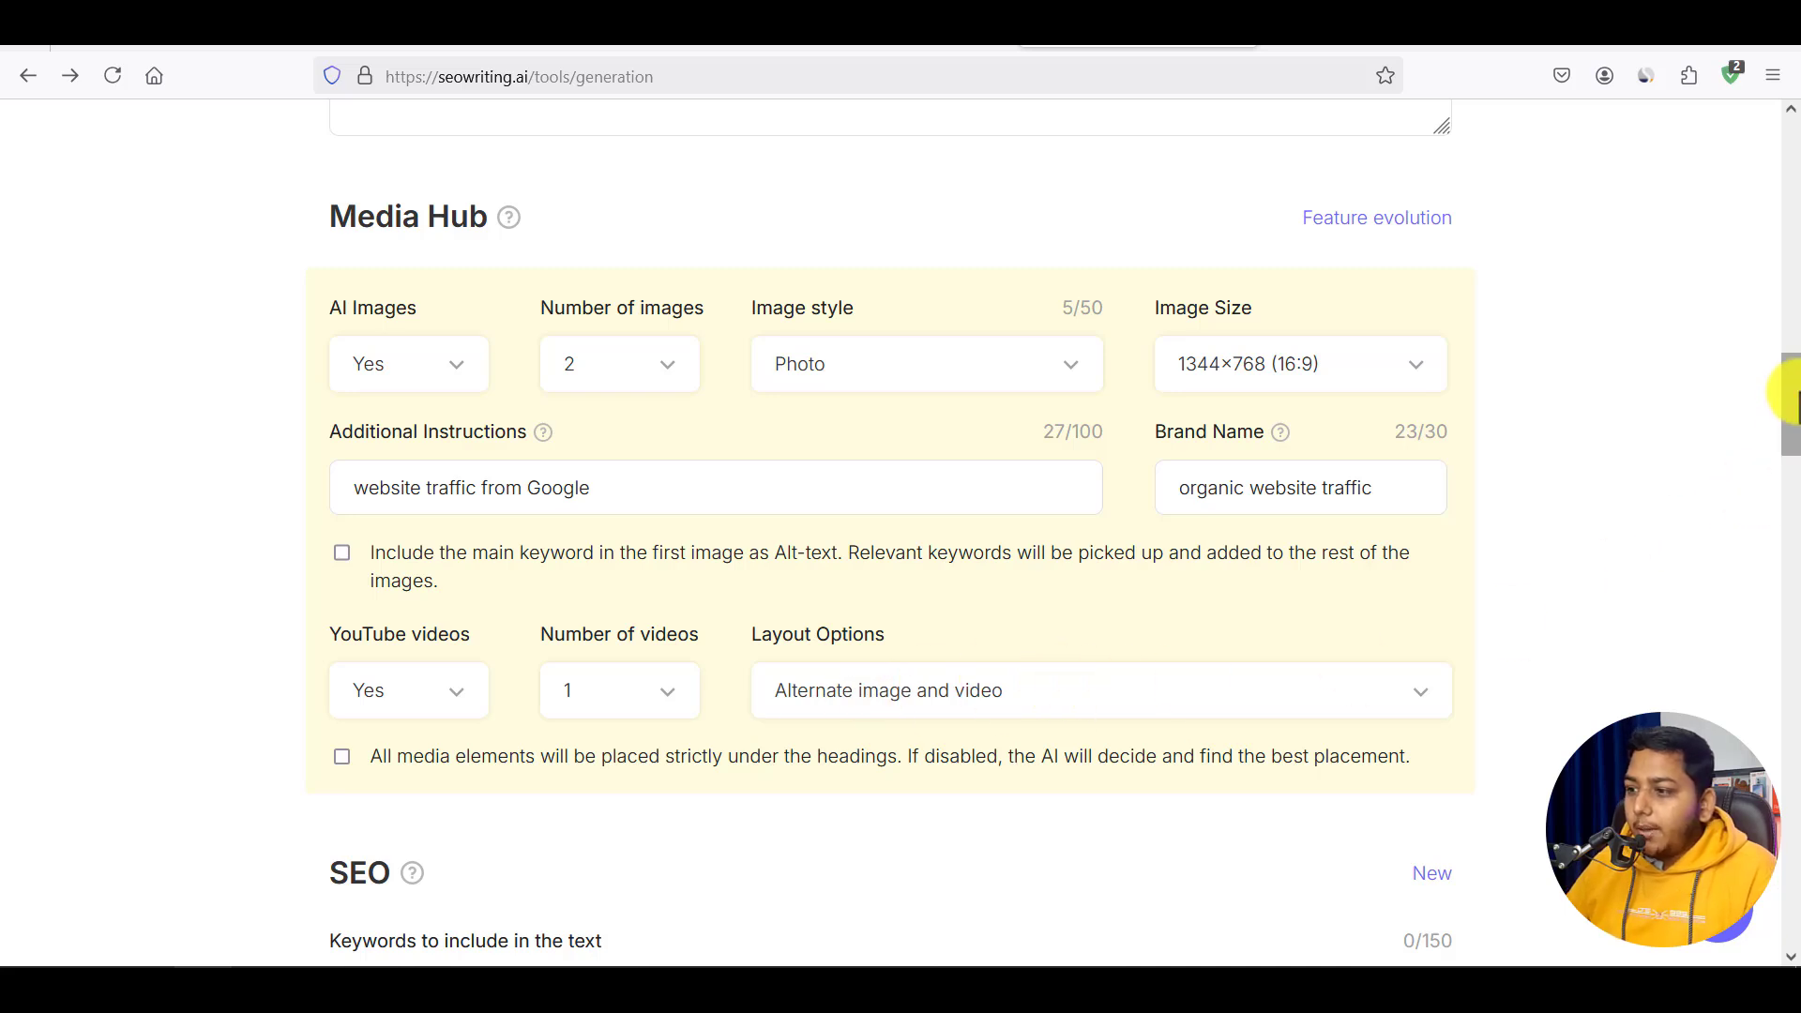
Generate NLP keywords to include in the article and fill the introductory hook brief with the Statistical or Fact preset.
drag(1789, 403, 1792, 466)
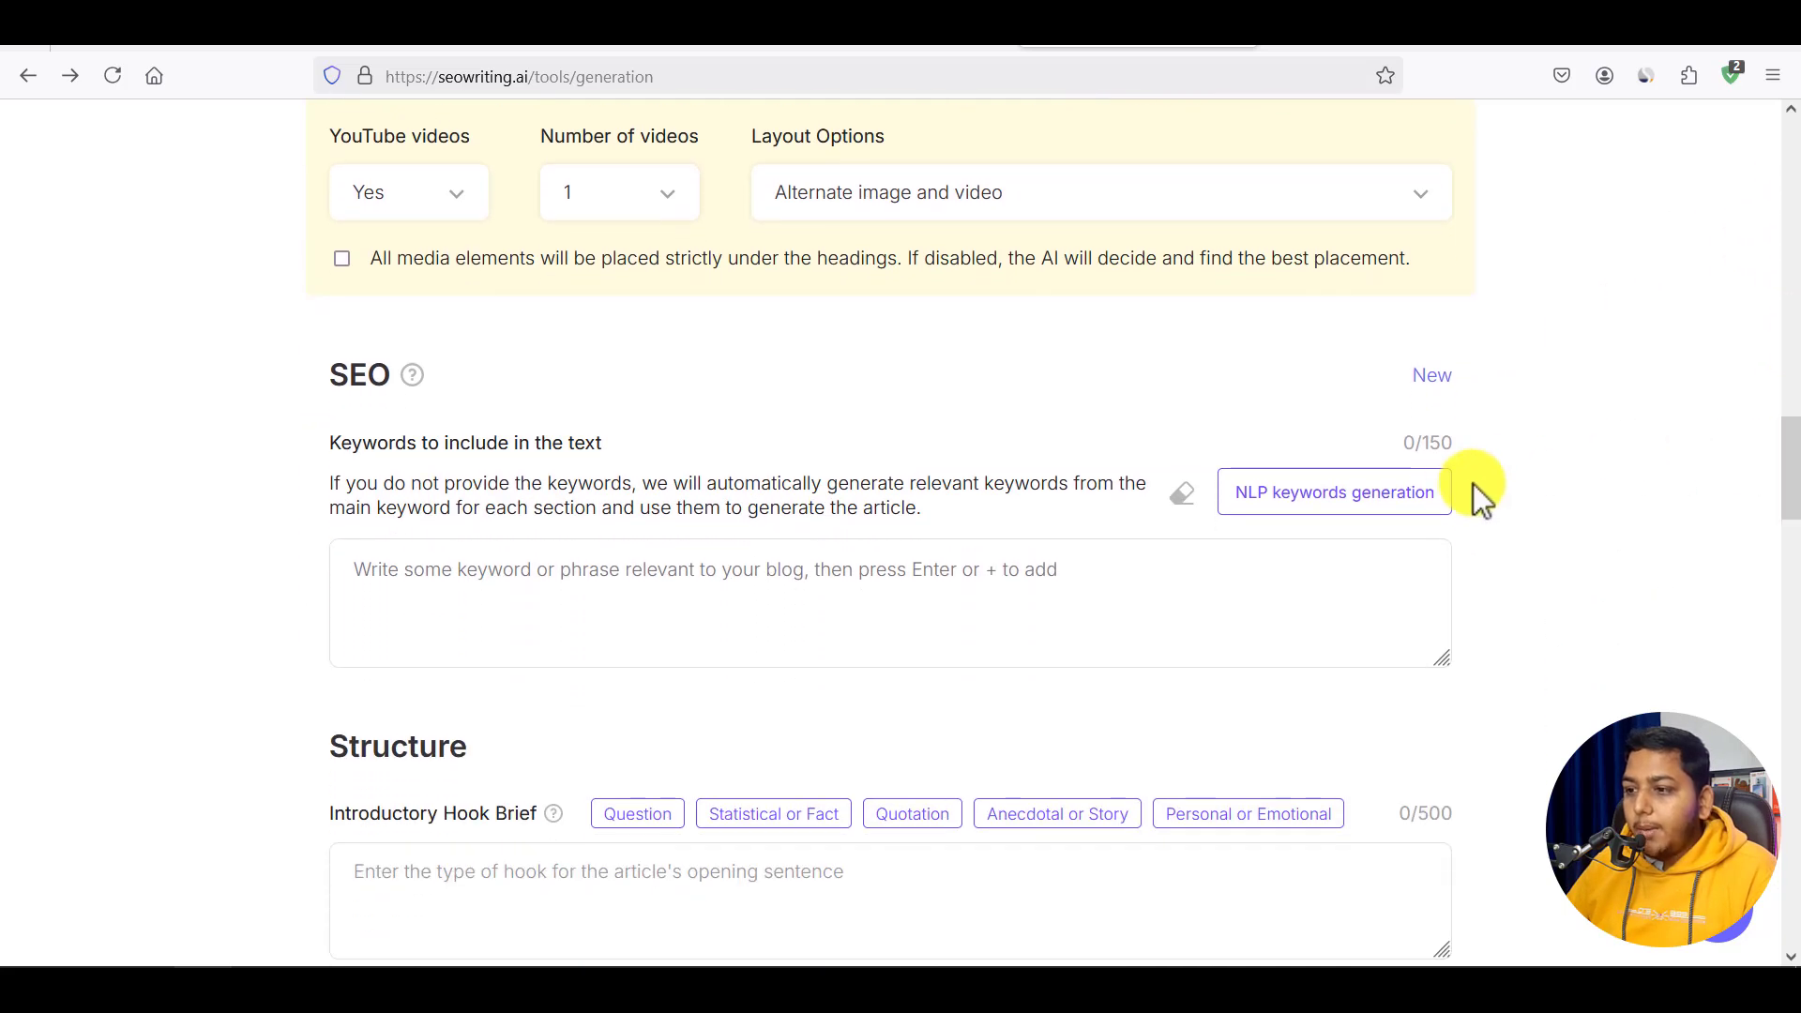
click(1334, 514)
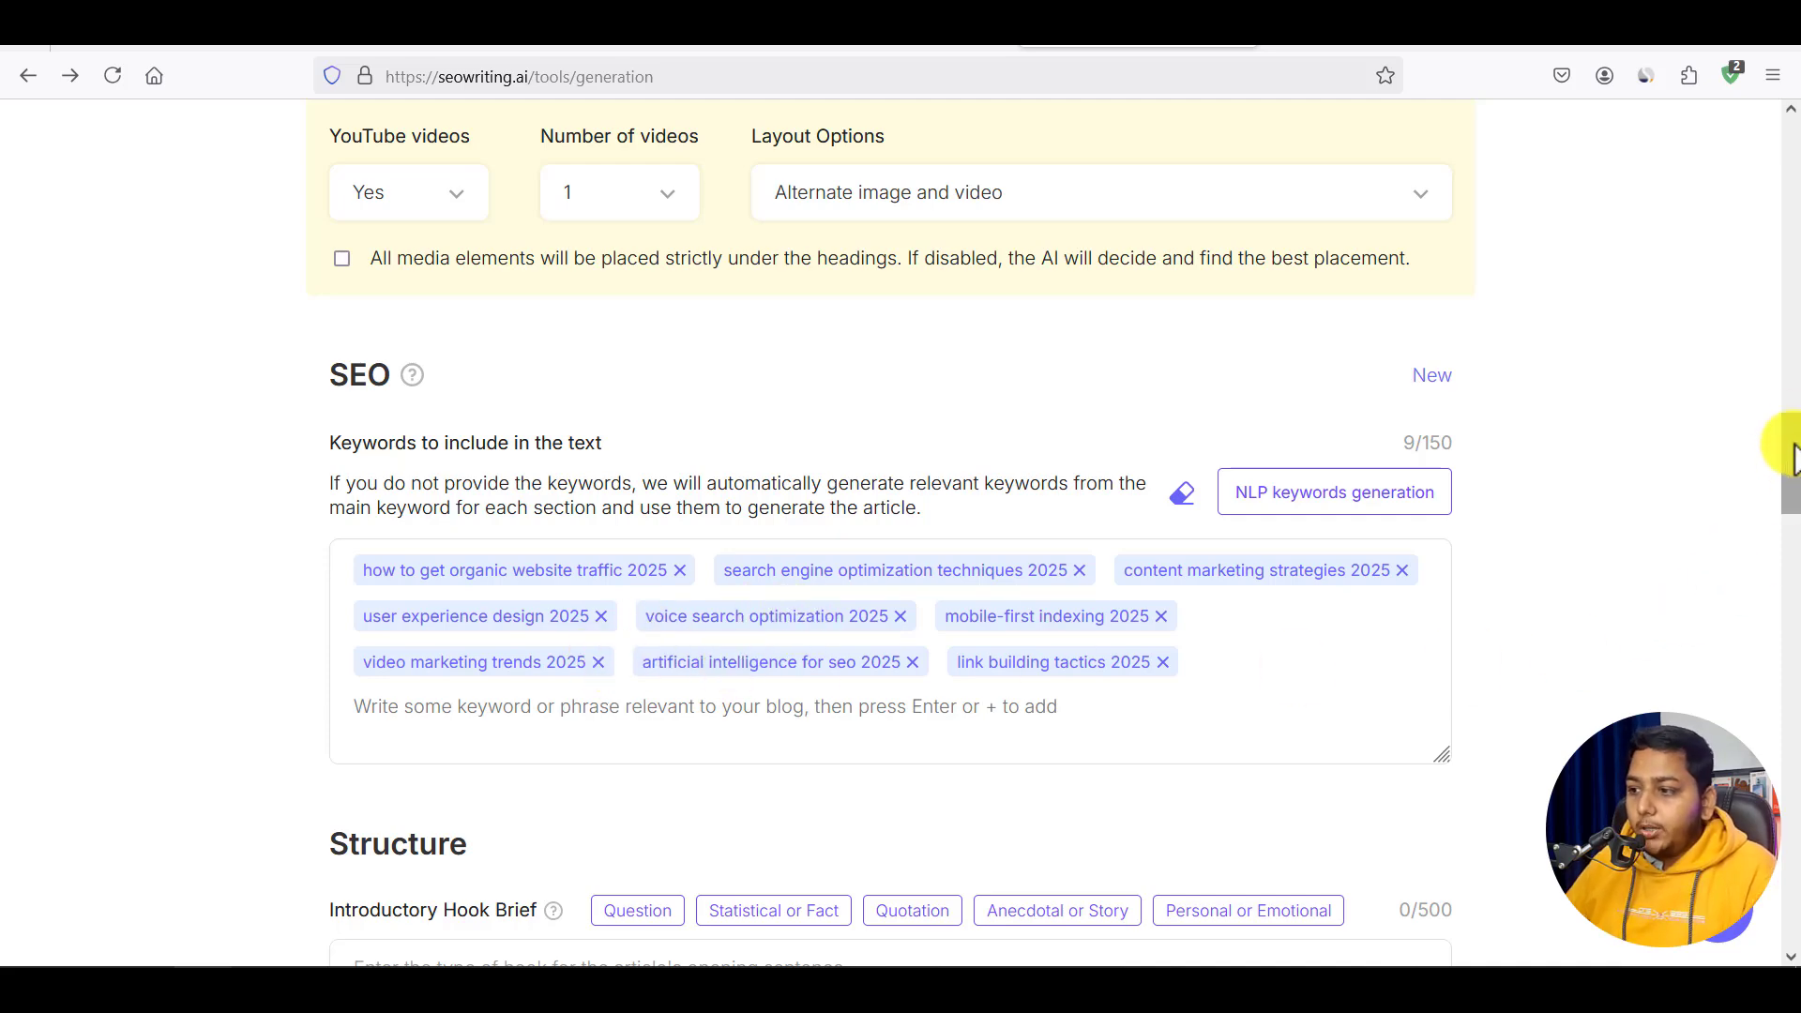
drag(1788, 458, 1793, 512)
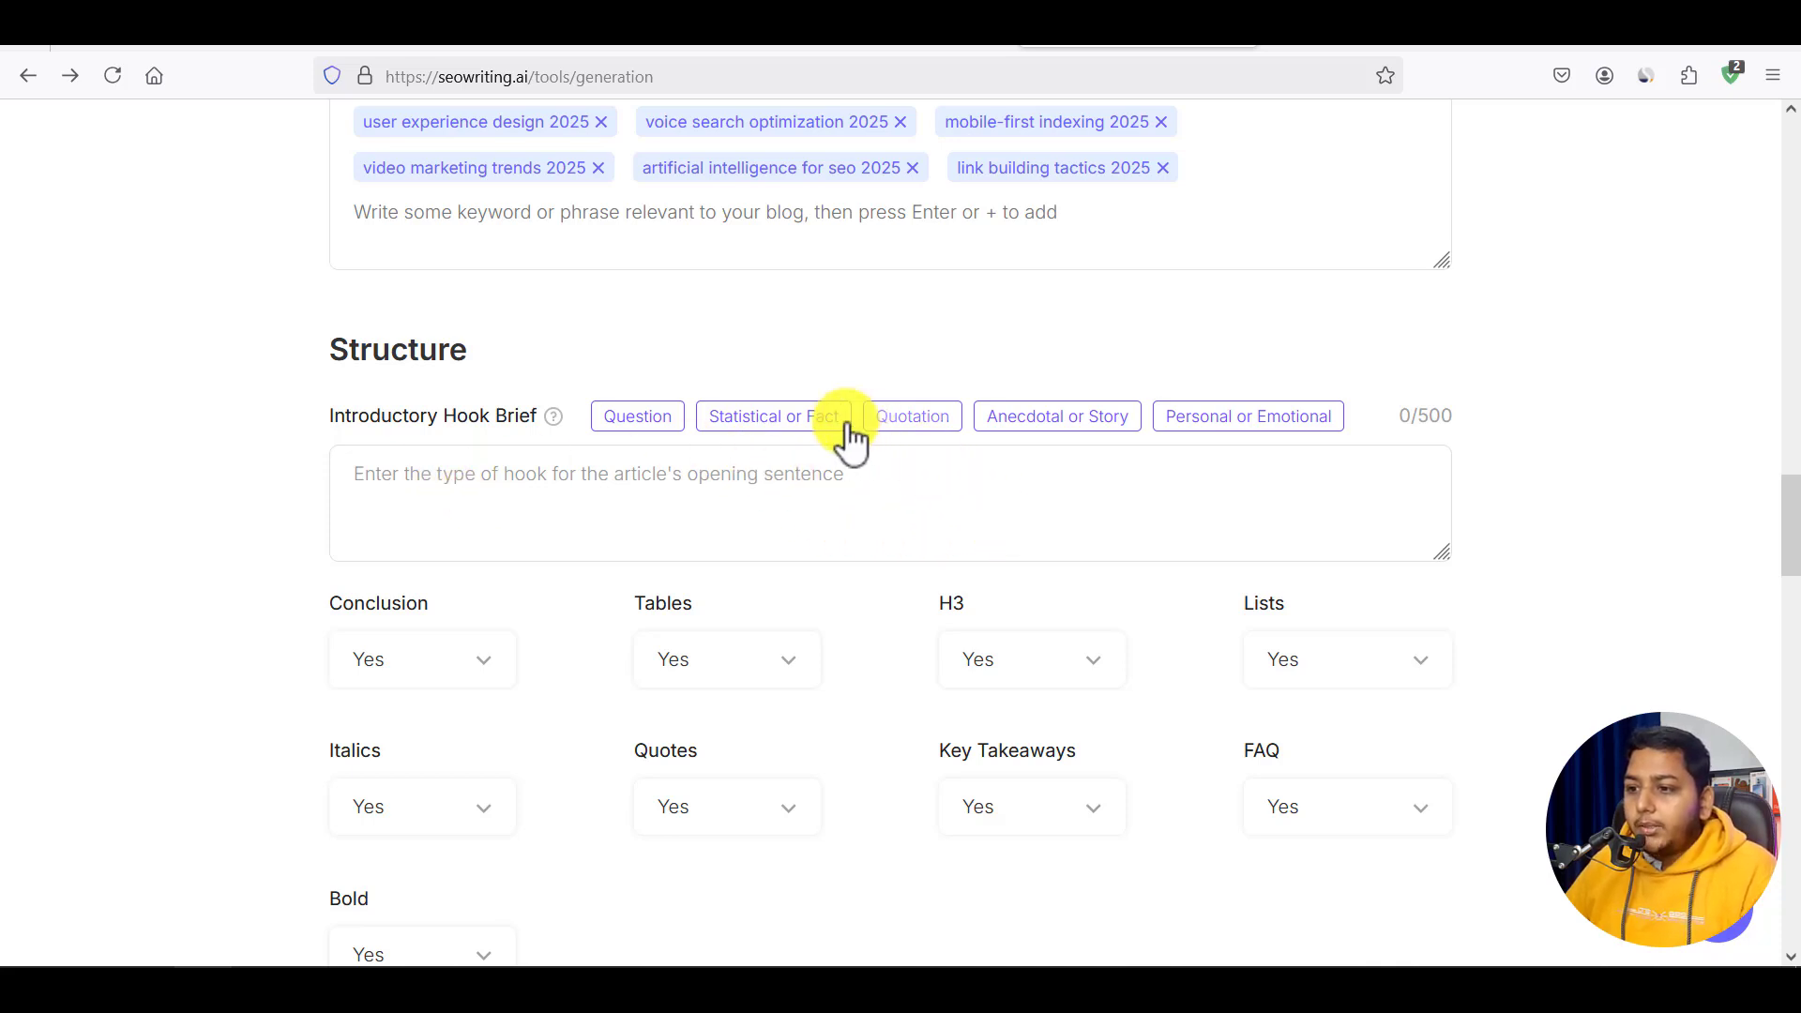
click(771, 422)
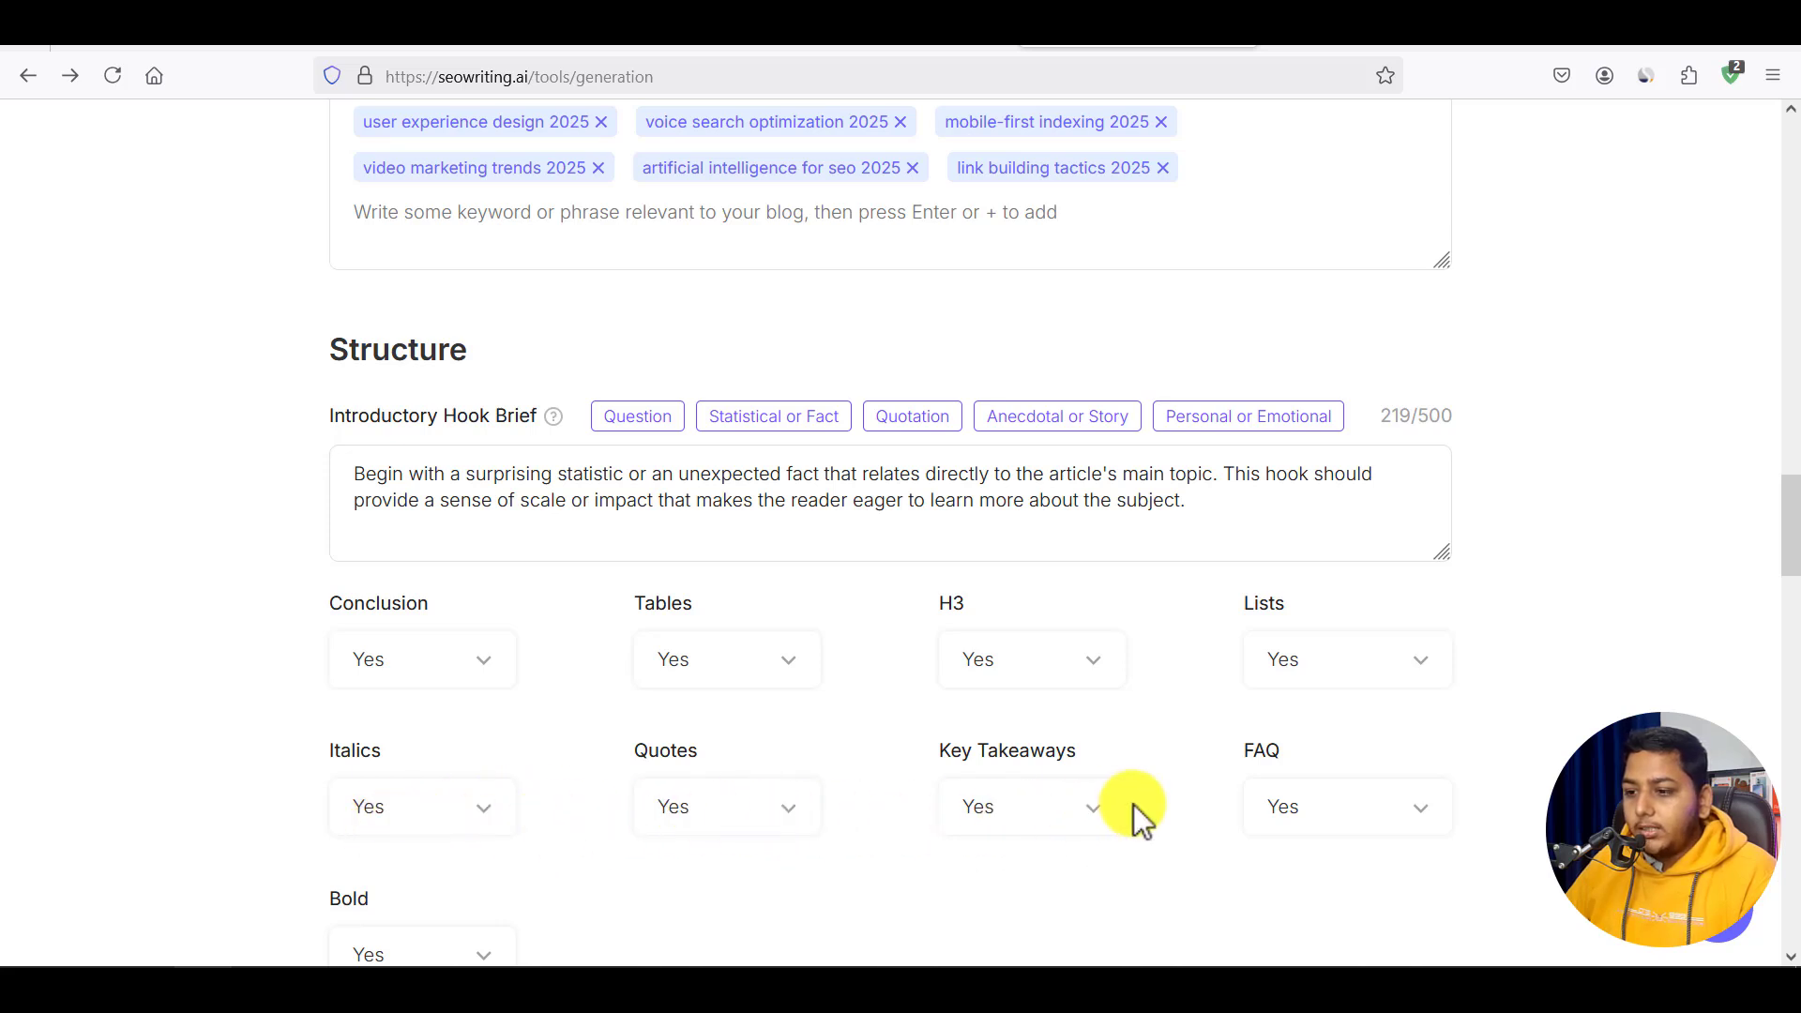
In the article structure, set Key Takeaways to No and FAQ to "Yes, with Q: A:".
click(1091, 832)
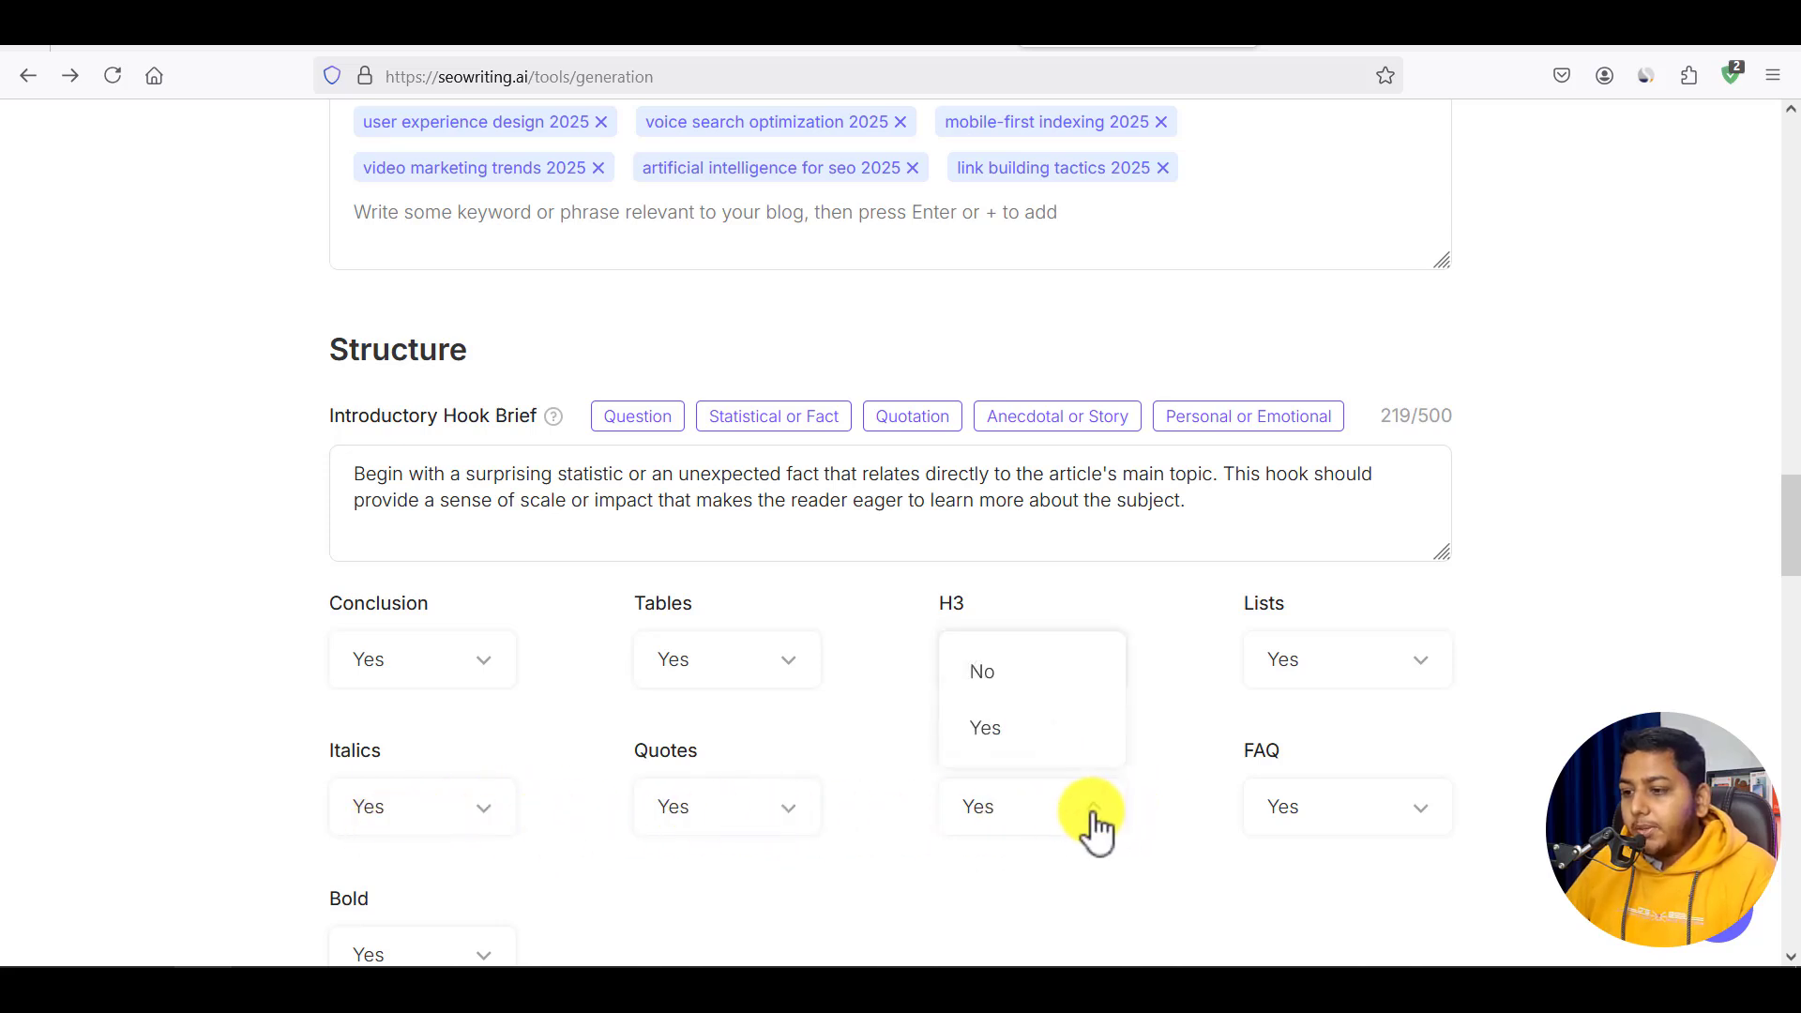
click(1000, 677)
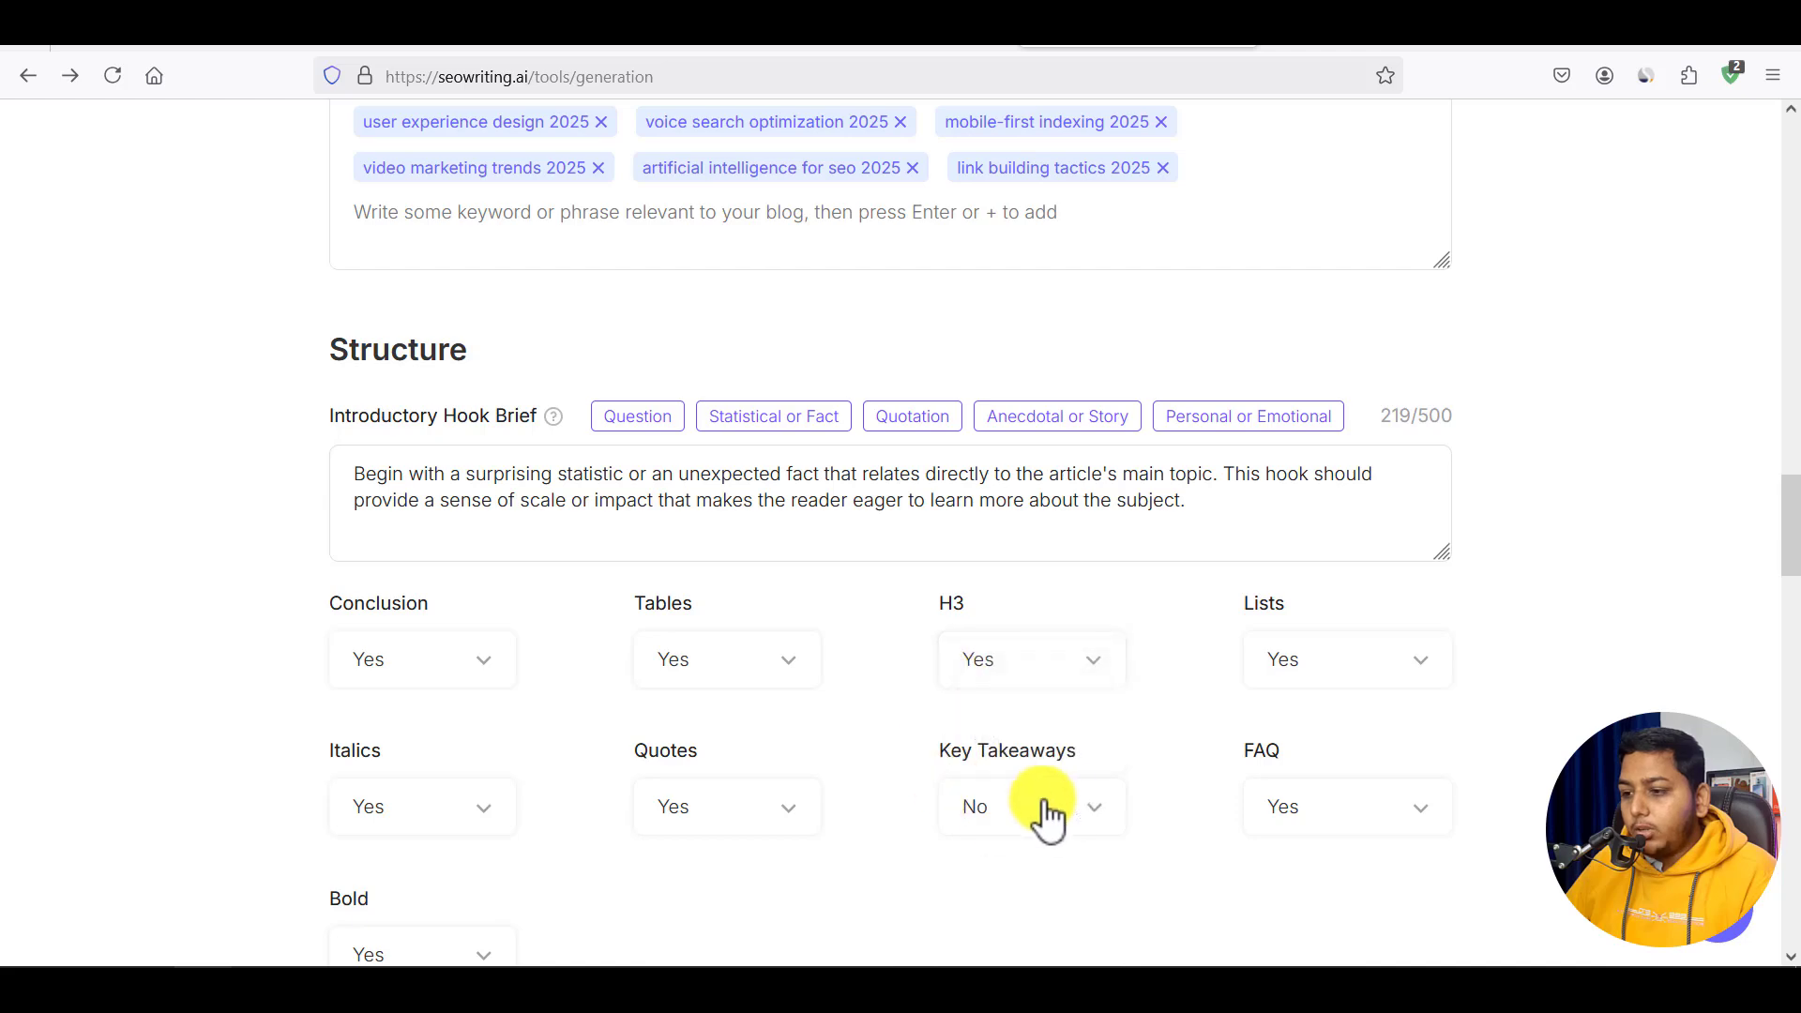
click(1397, 818)
click(1333, 738)
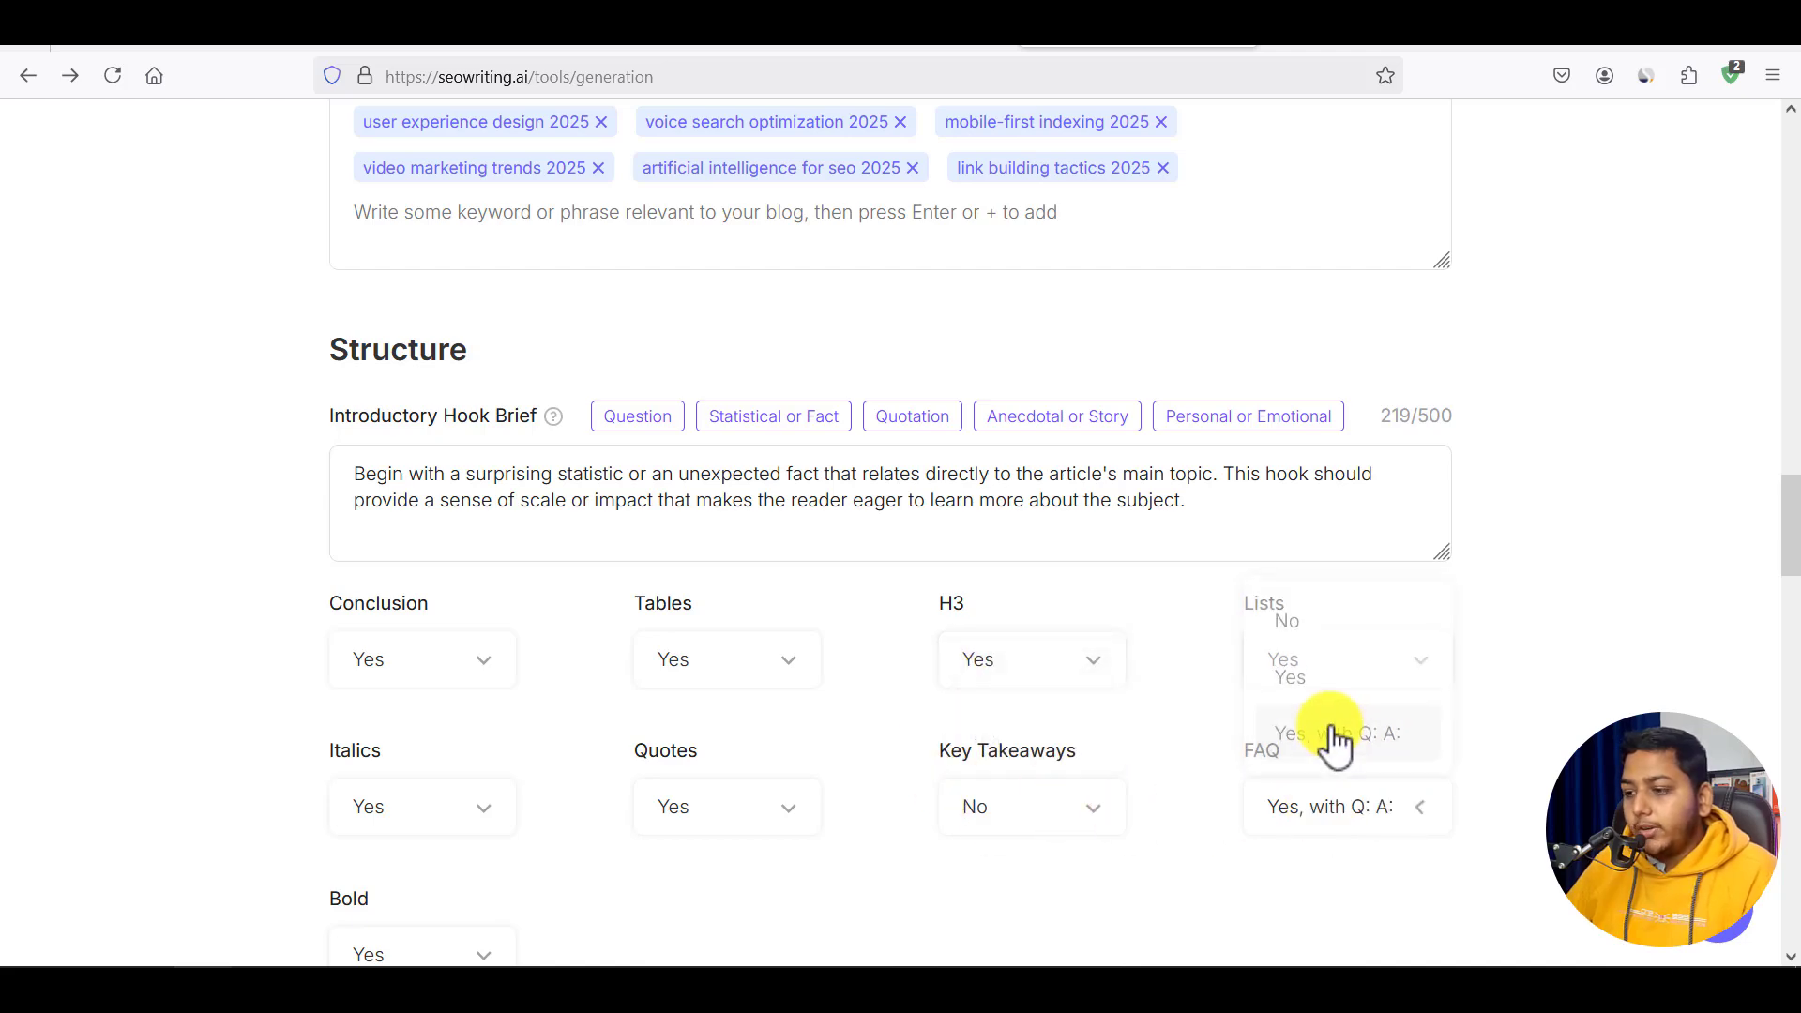
Look at the website choices for internal linking and the link type choices for external linking without changing them.
scroll(646, 823, down, 5)
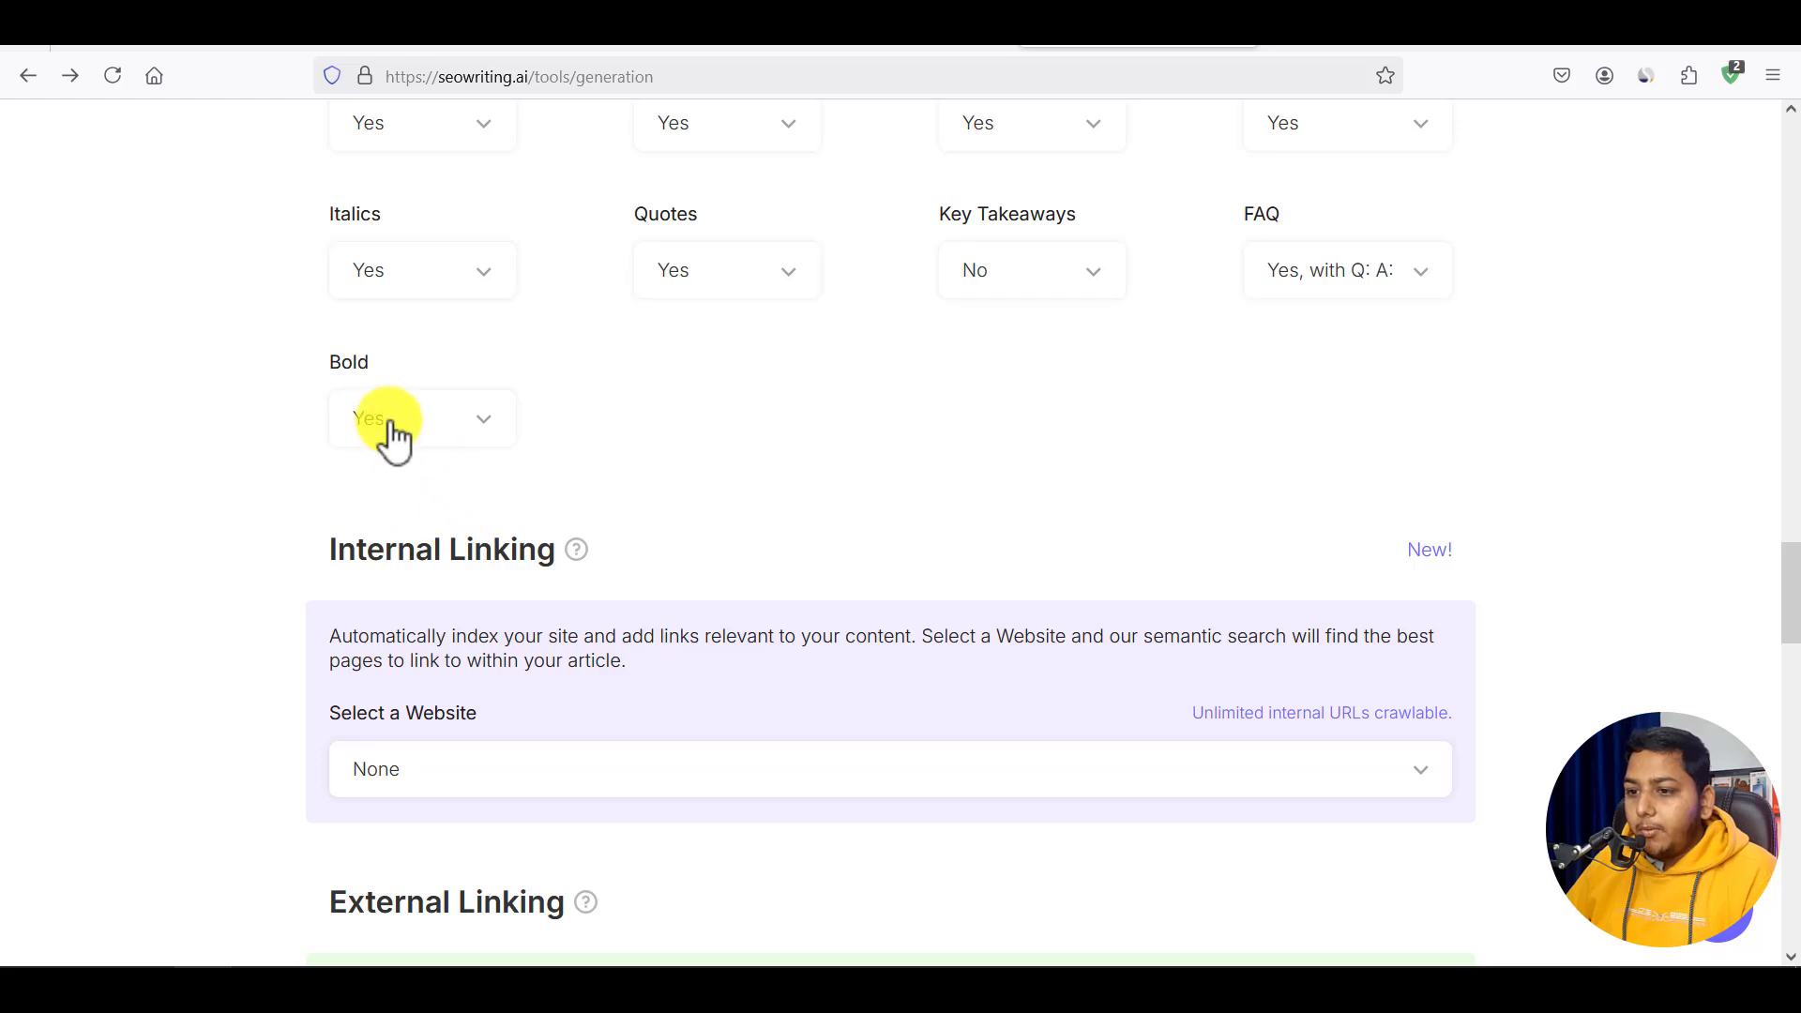
click(546, 791)
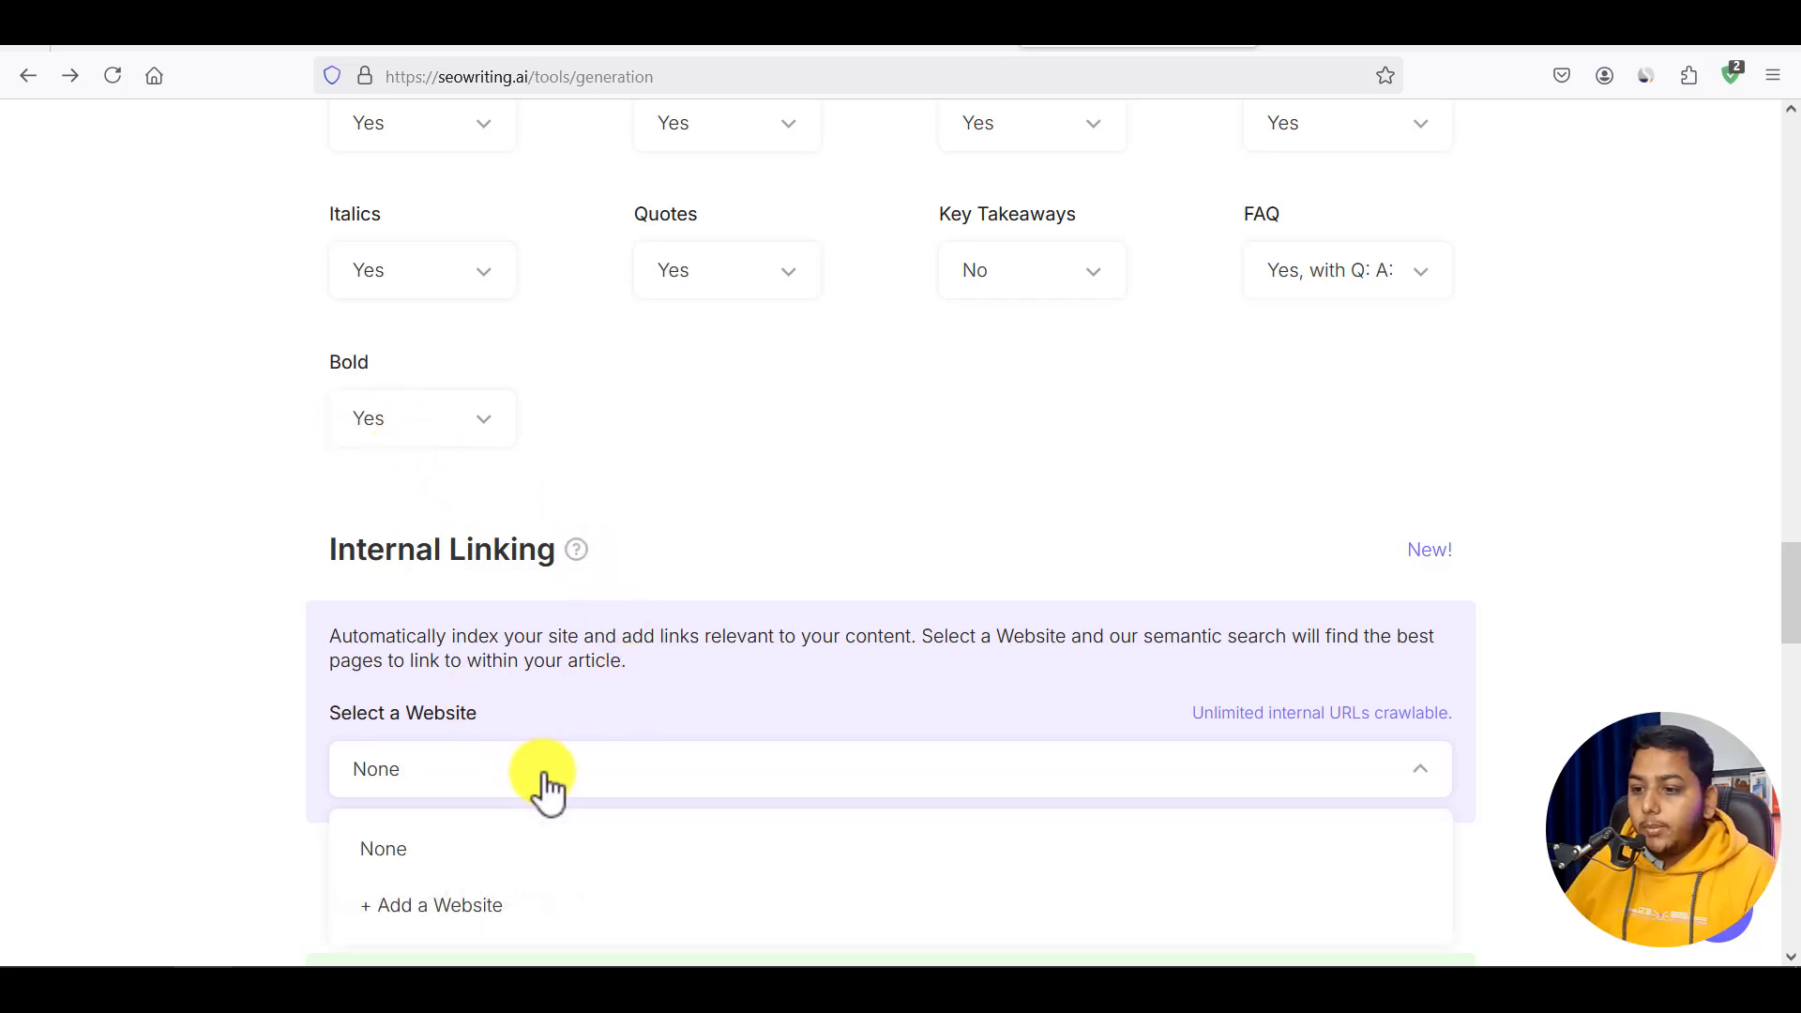
click(194, 696)
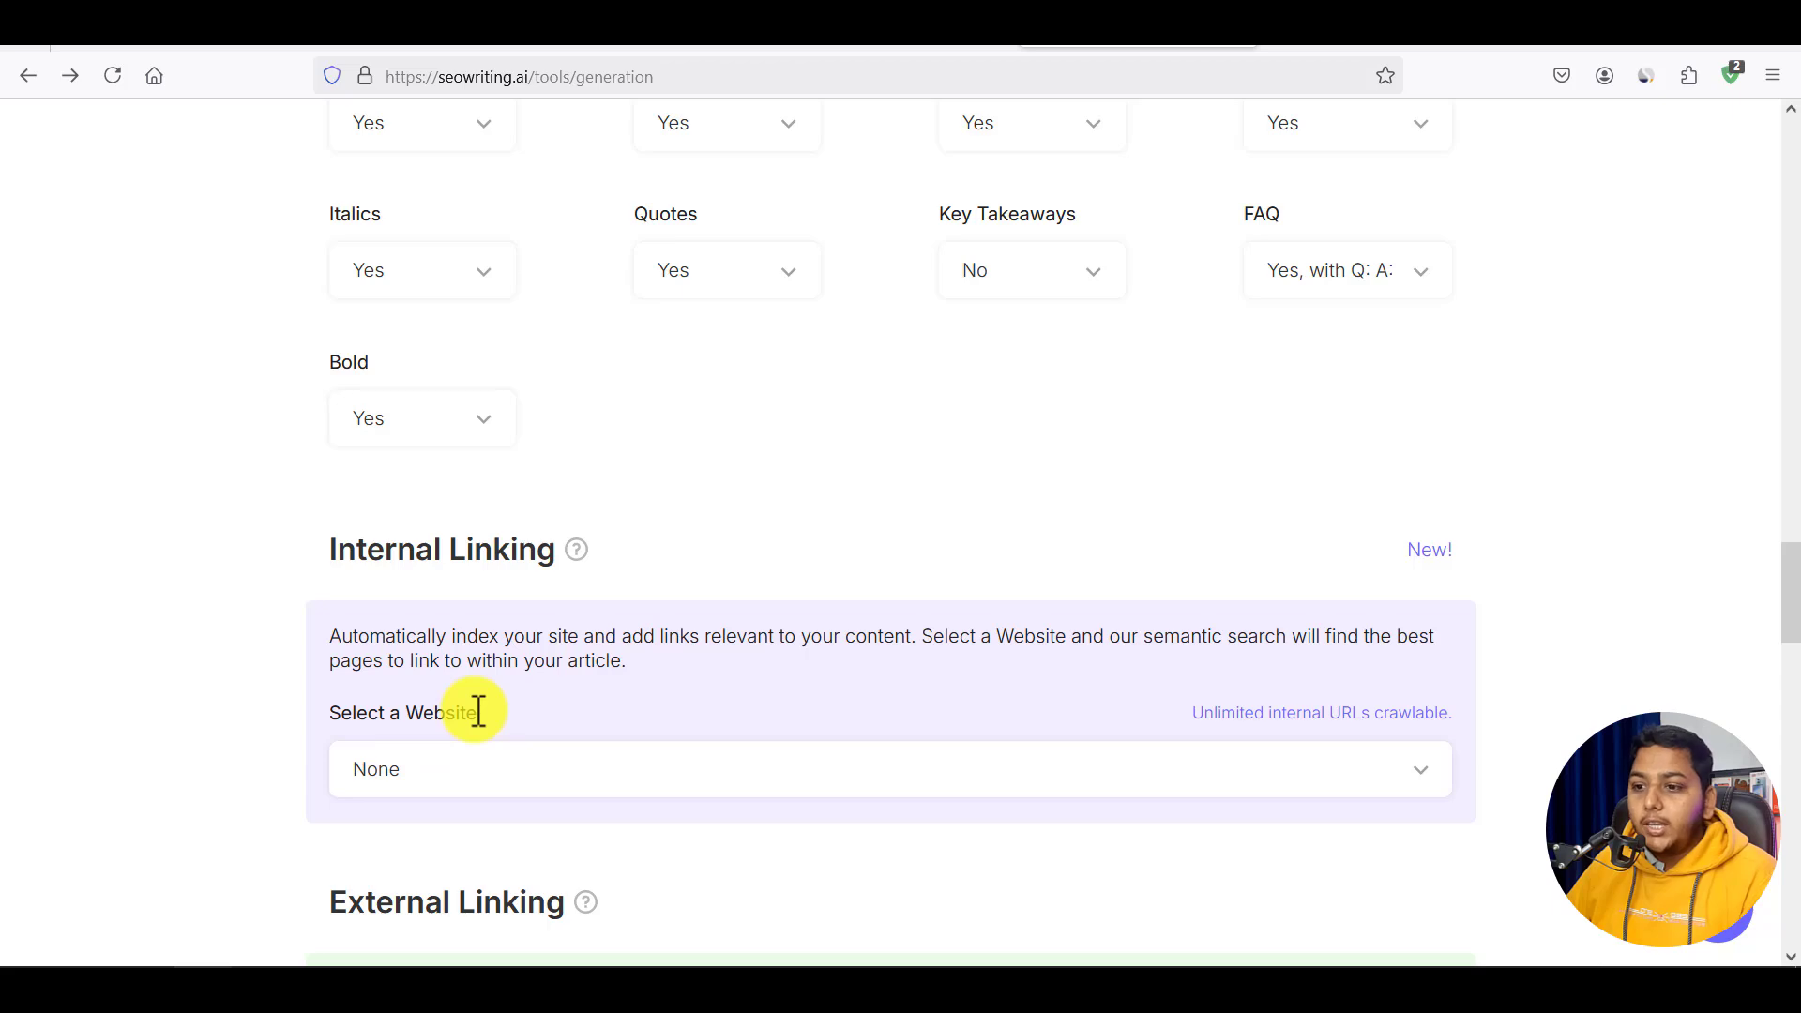
scroll(476, 710, down, 5)
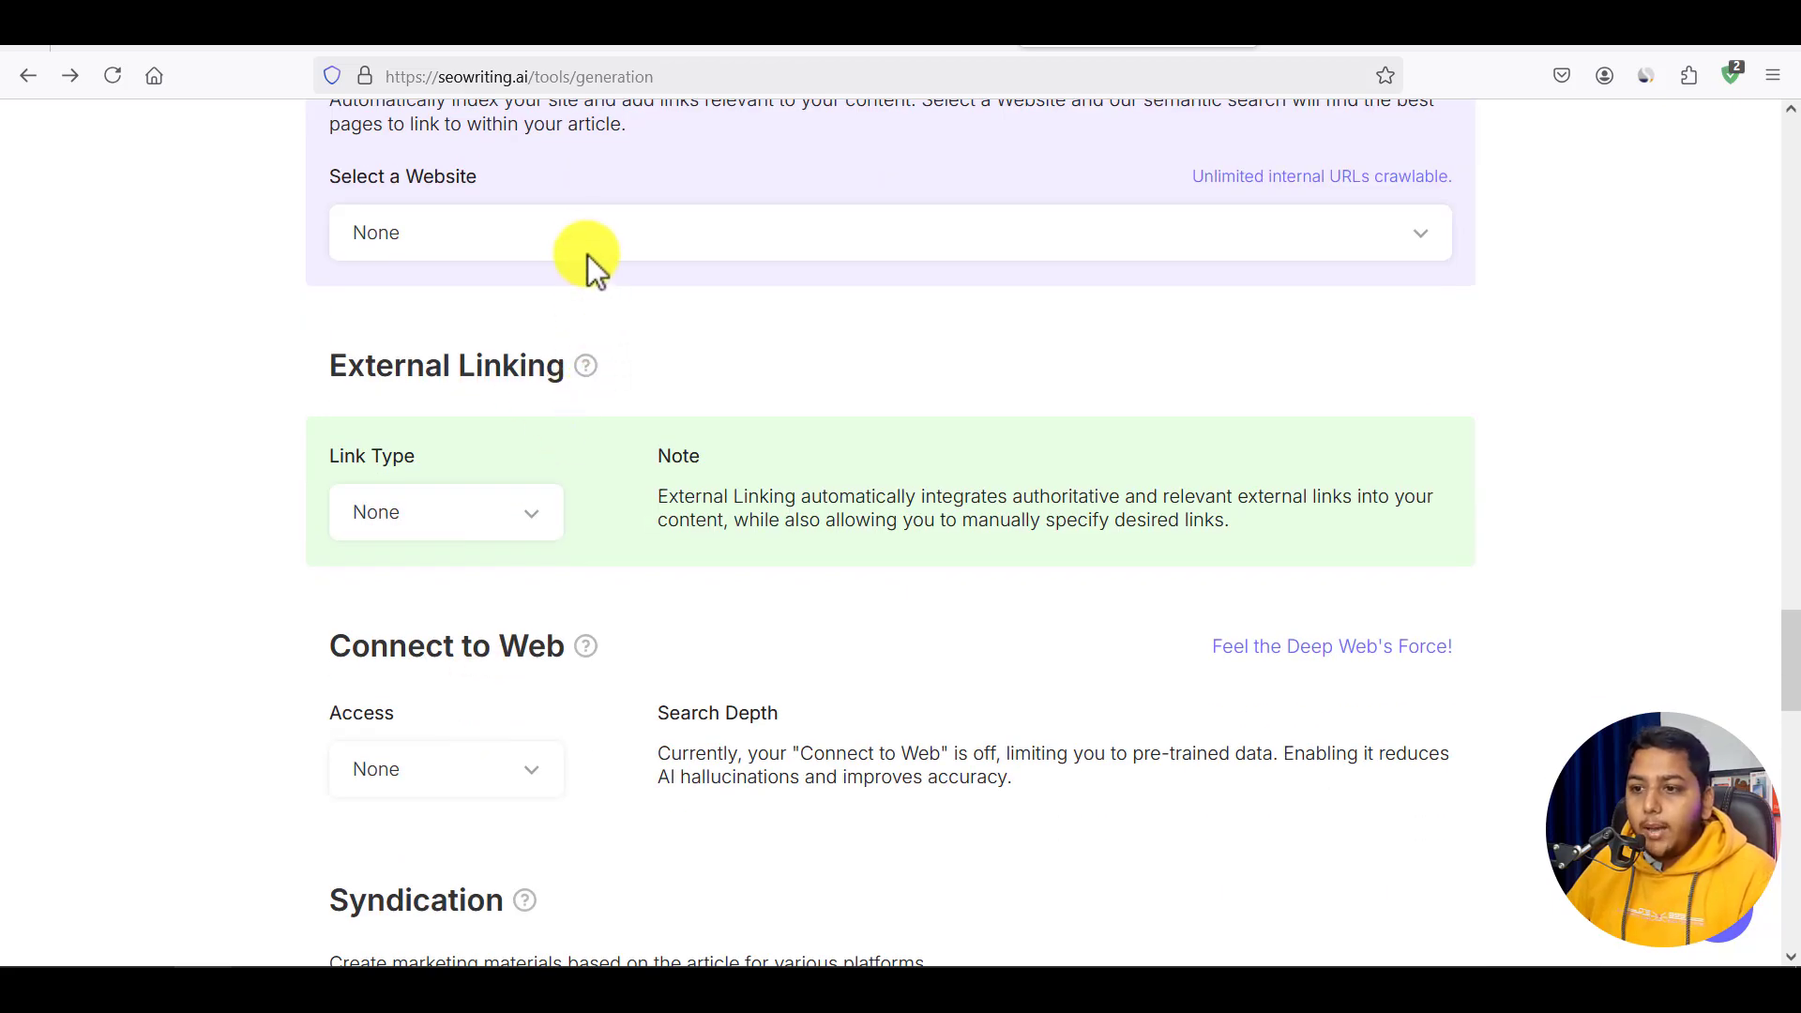
click(533, 530)
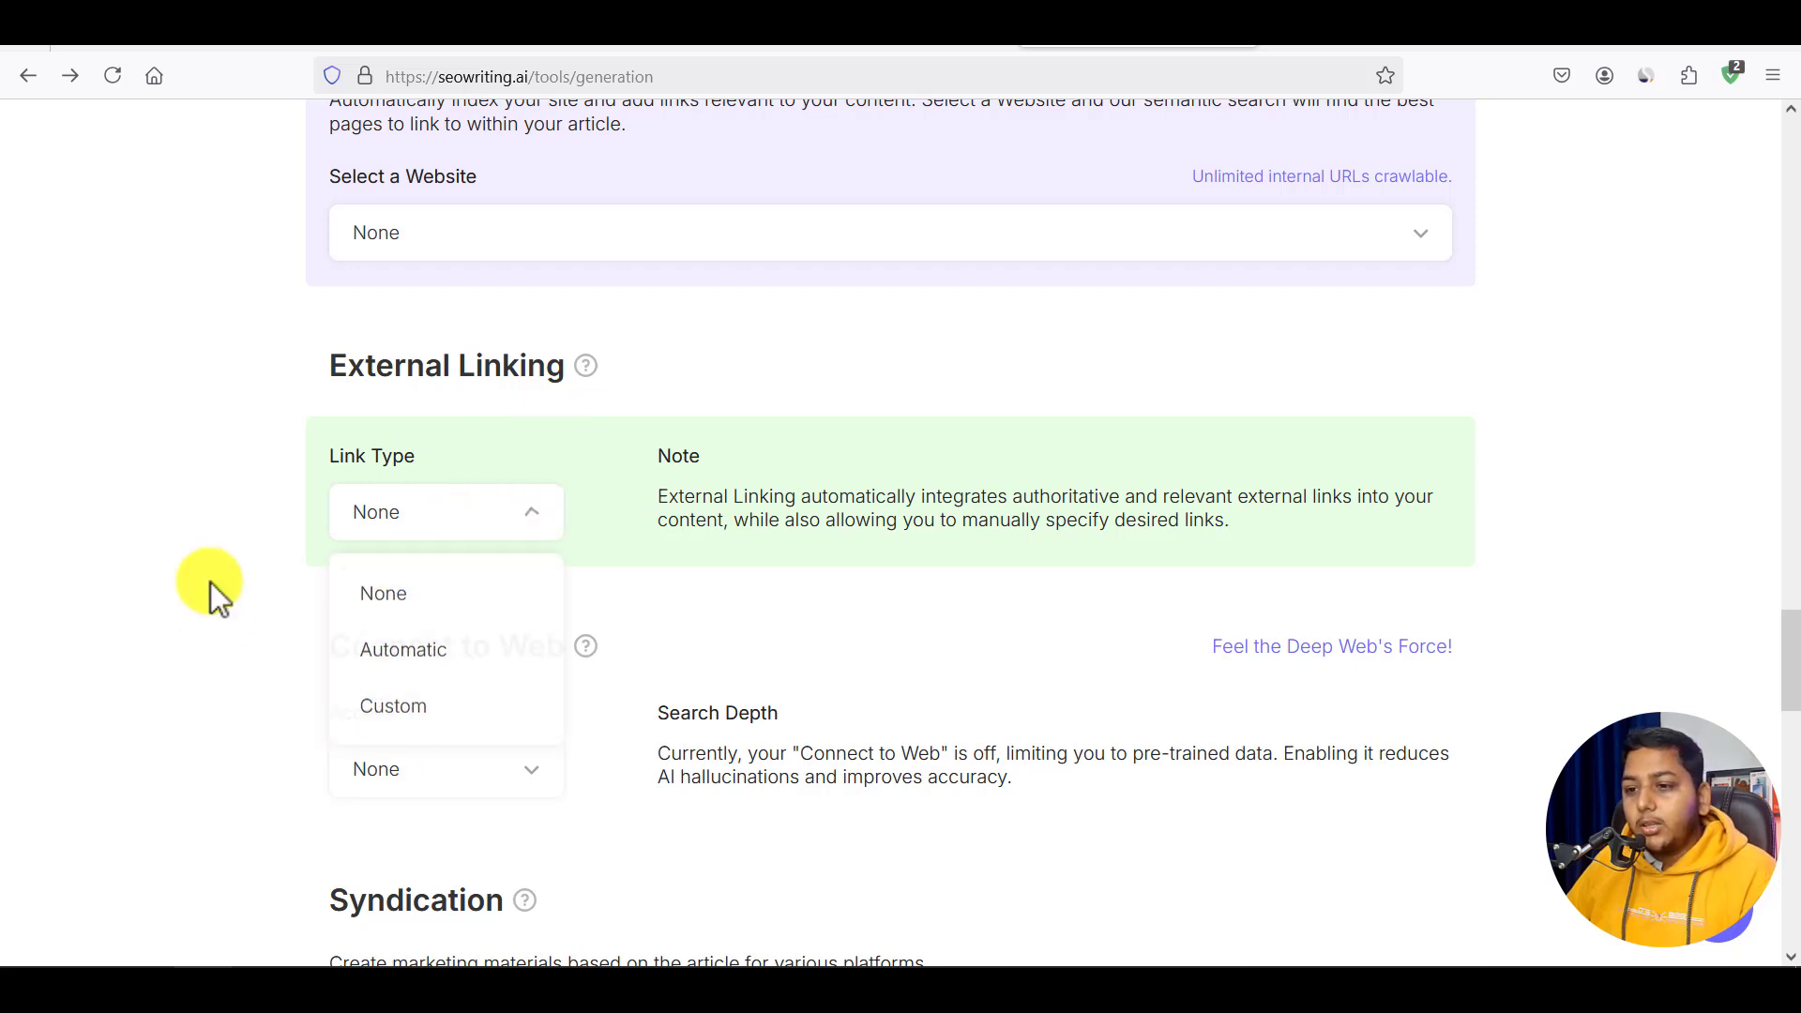
click(464, 548)
Enable the WhatsApp message and the Facebook post in the article's syndication settings.
scroll(462, 572, down, 5)
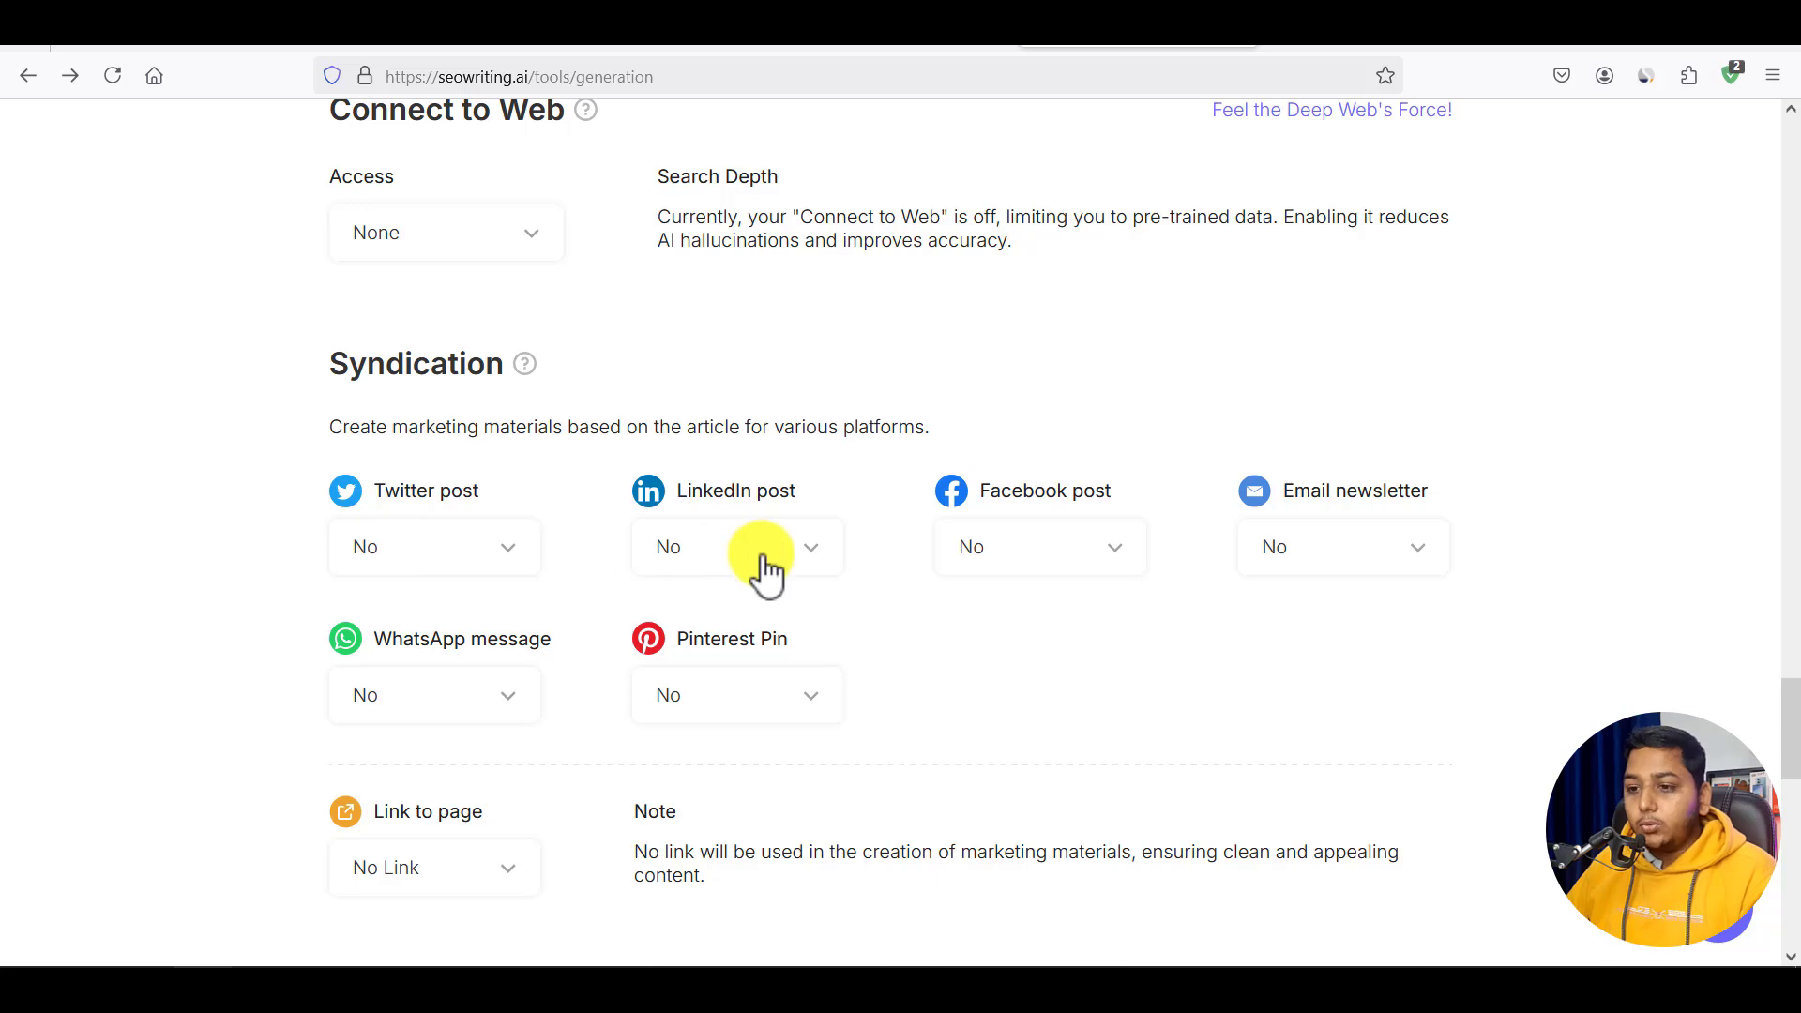
click(508, 706)
click(394, 845)
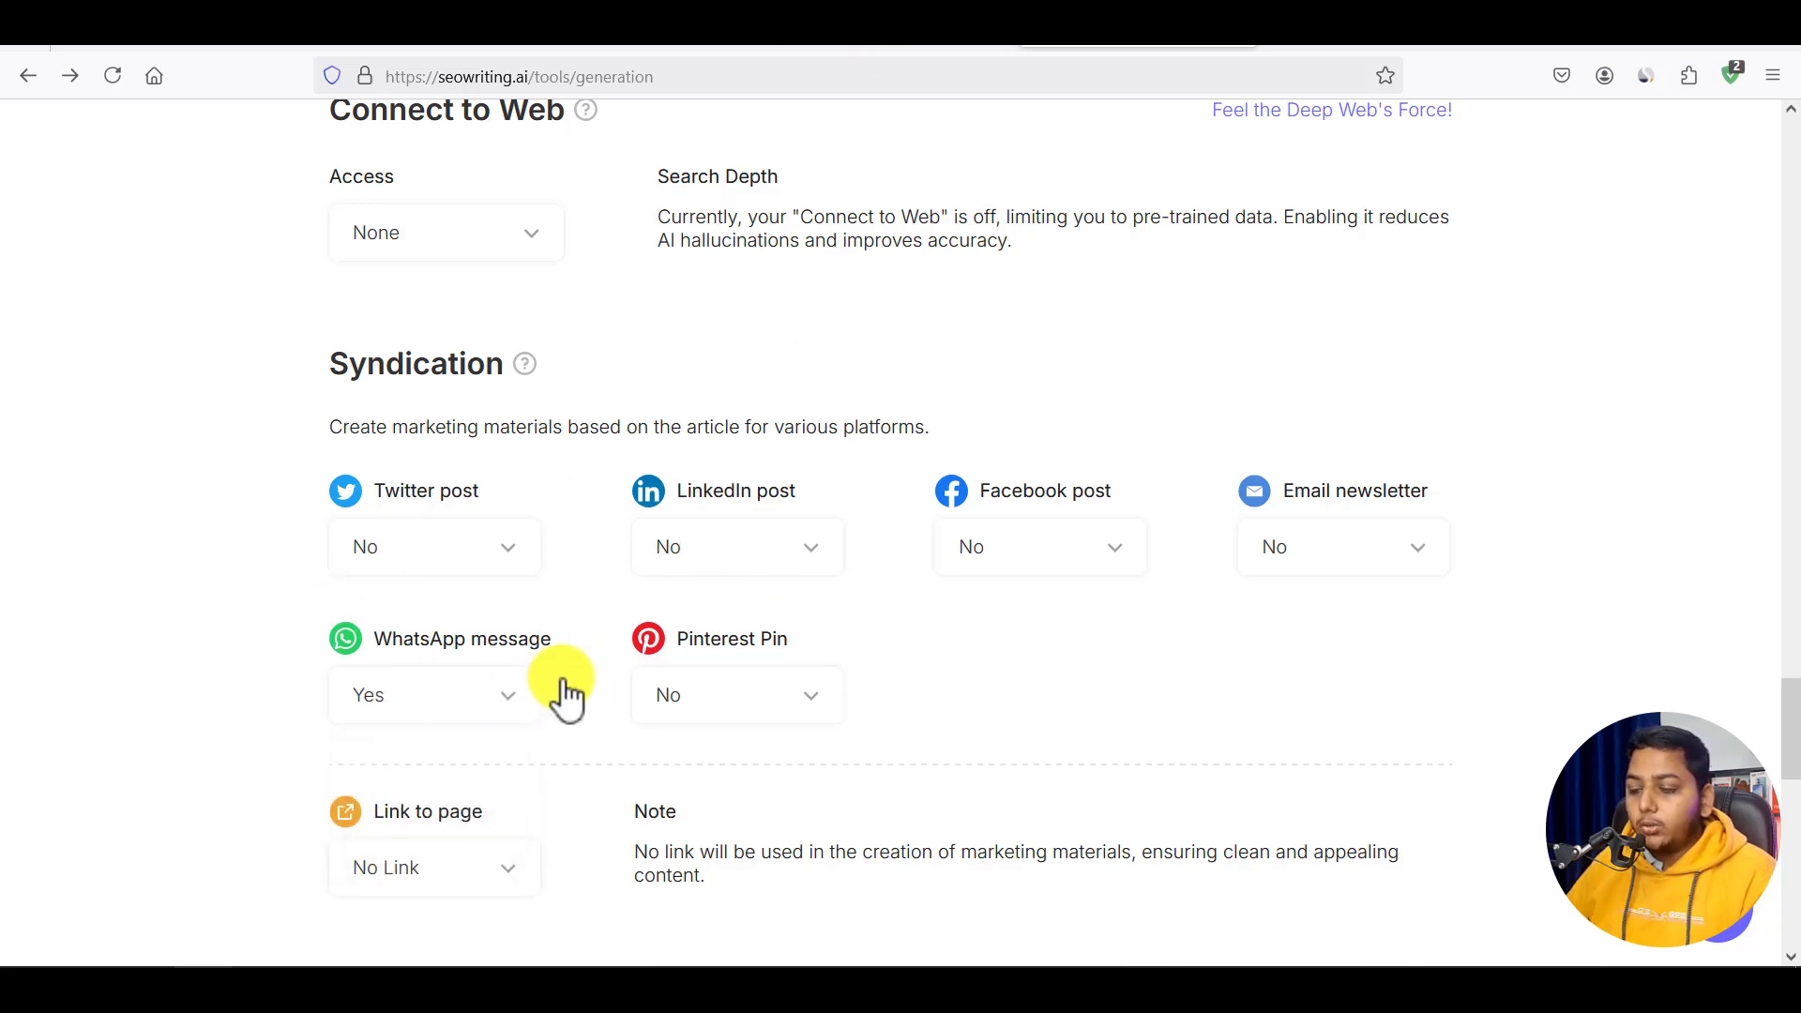
click(1126, 563)
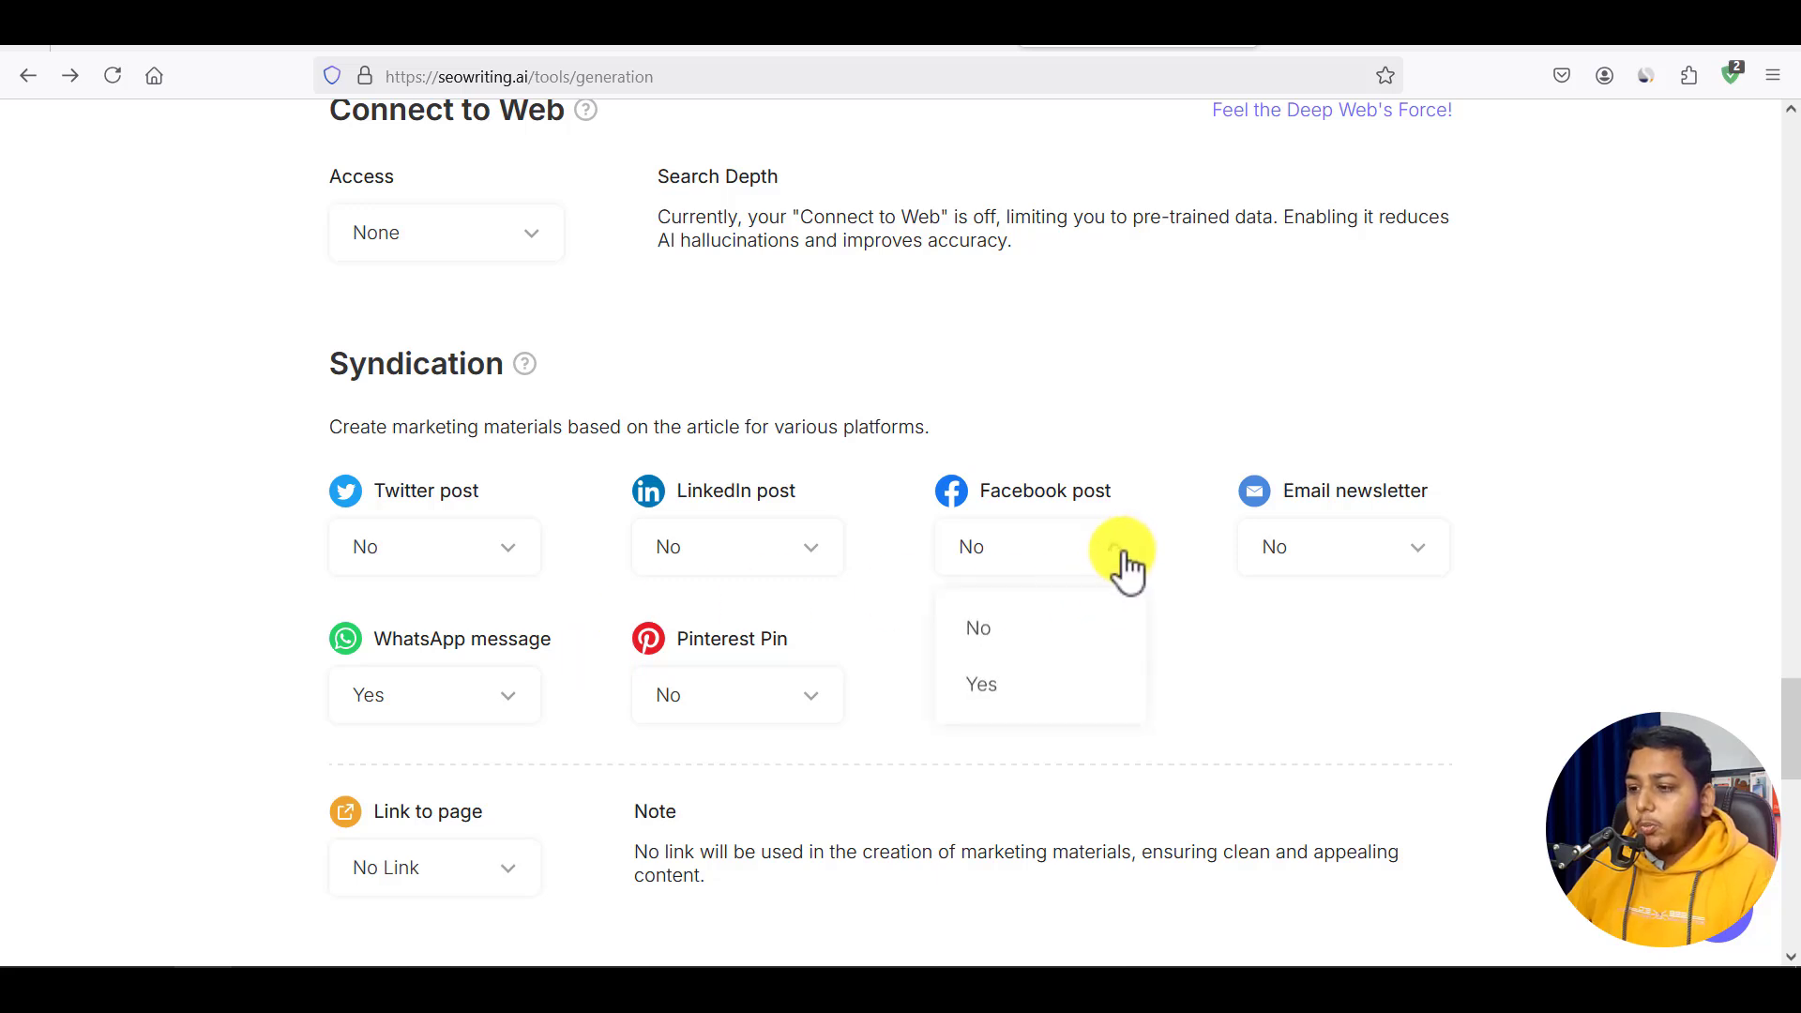
click(983, 695)
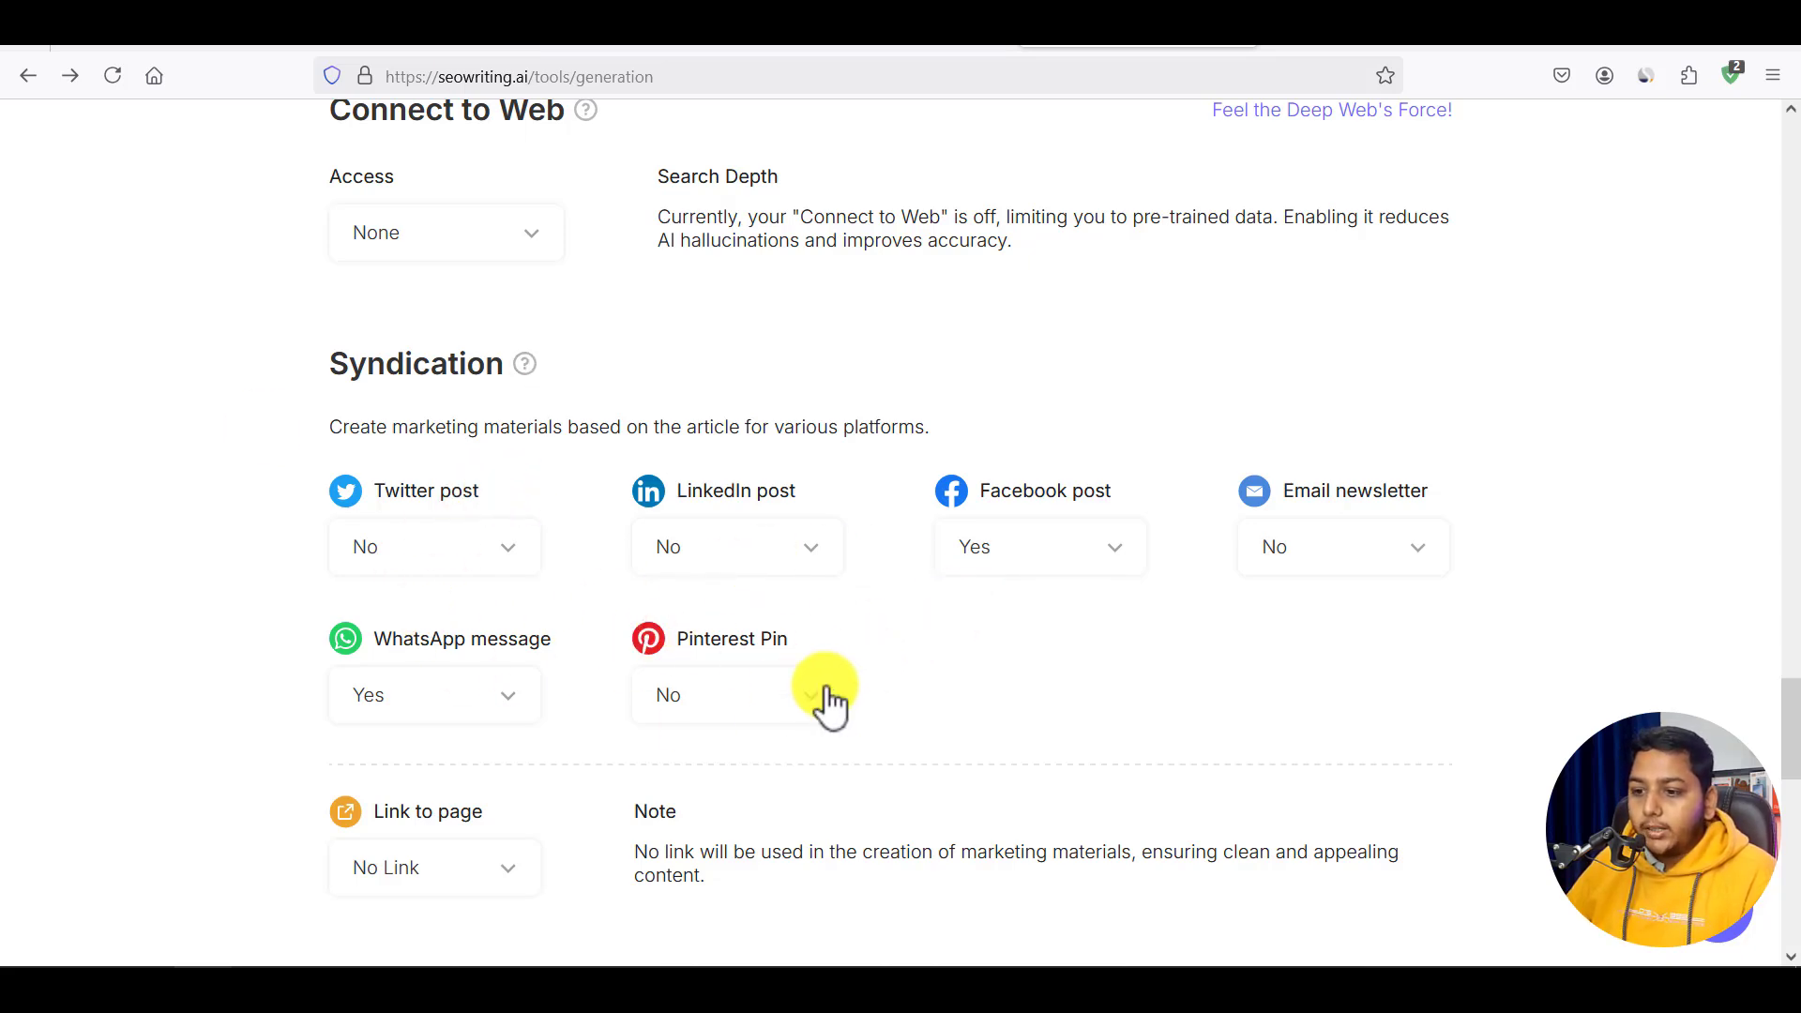
Look over the Outline Editor and document settings and the target website choices for publishing, leaving them as they are.
scroll(826, 699, down, 5)
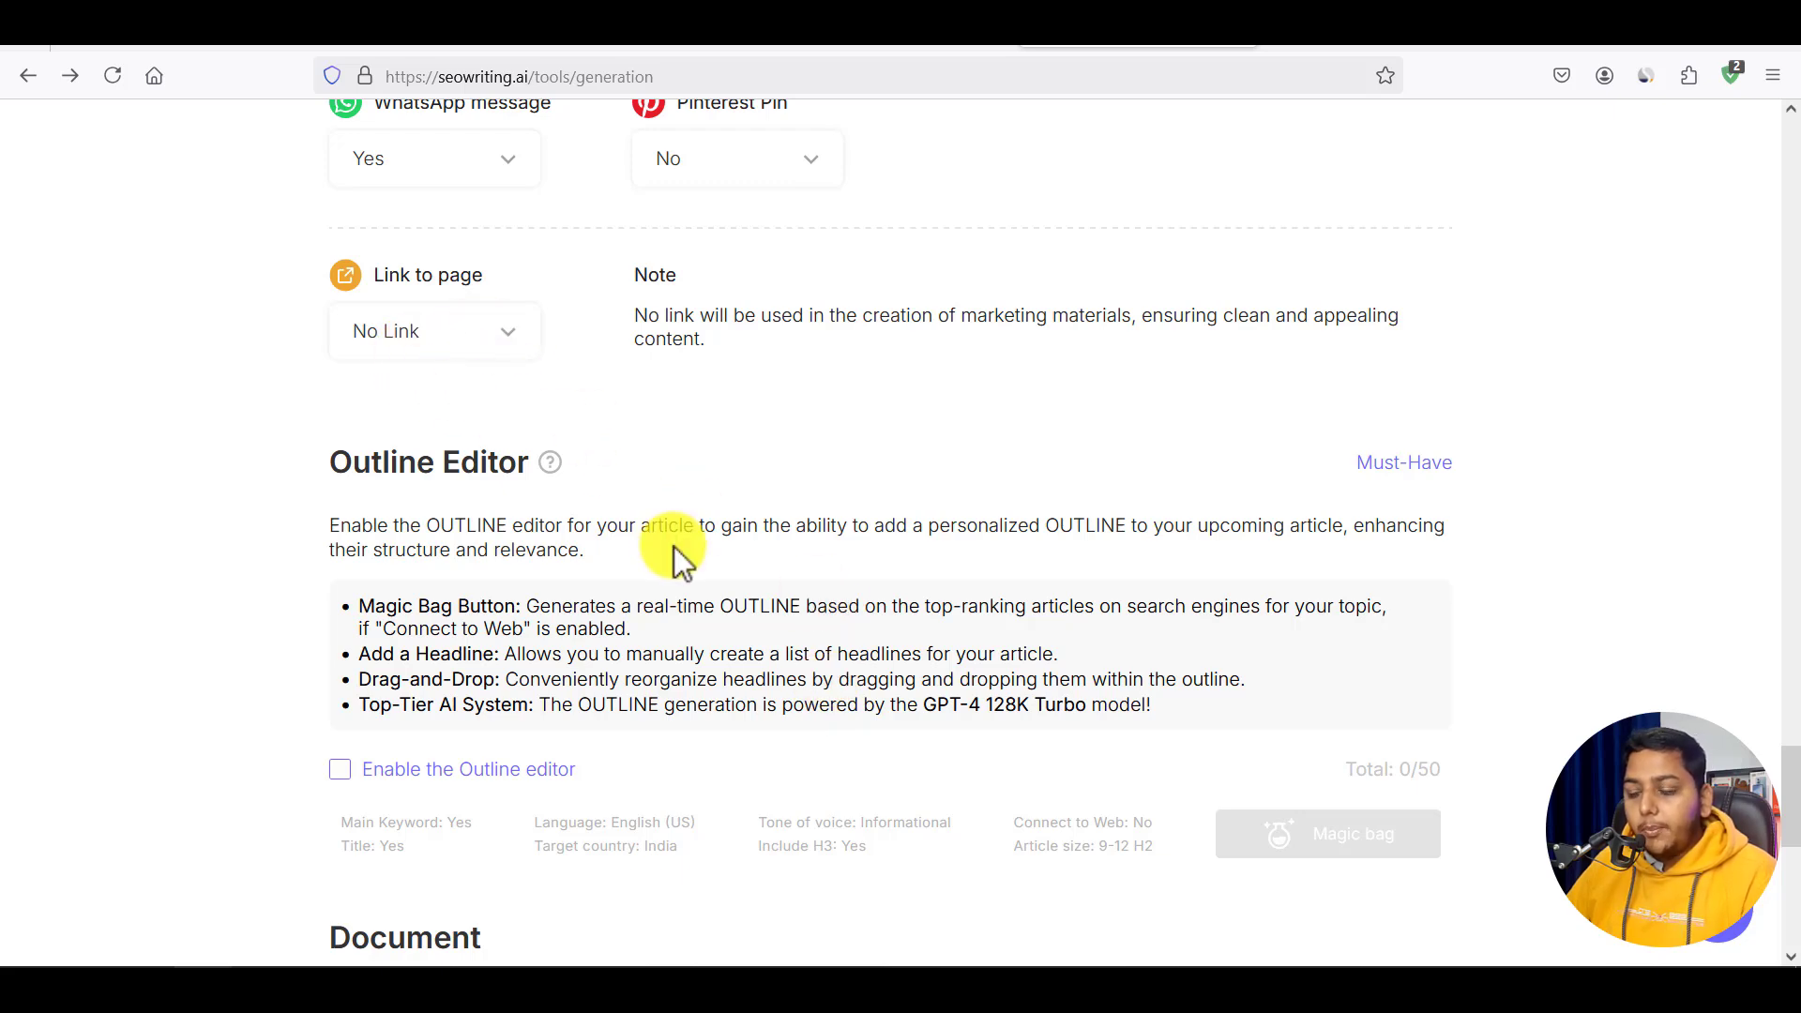
scroll(675, 548, down, 5)
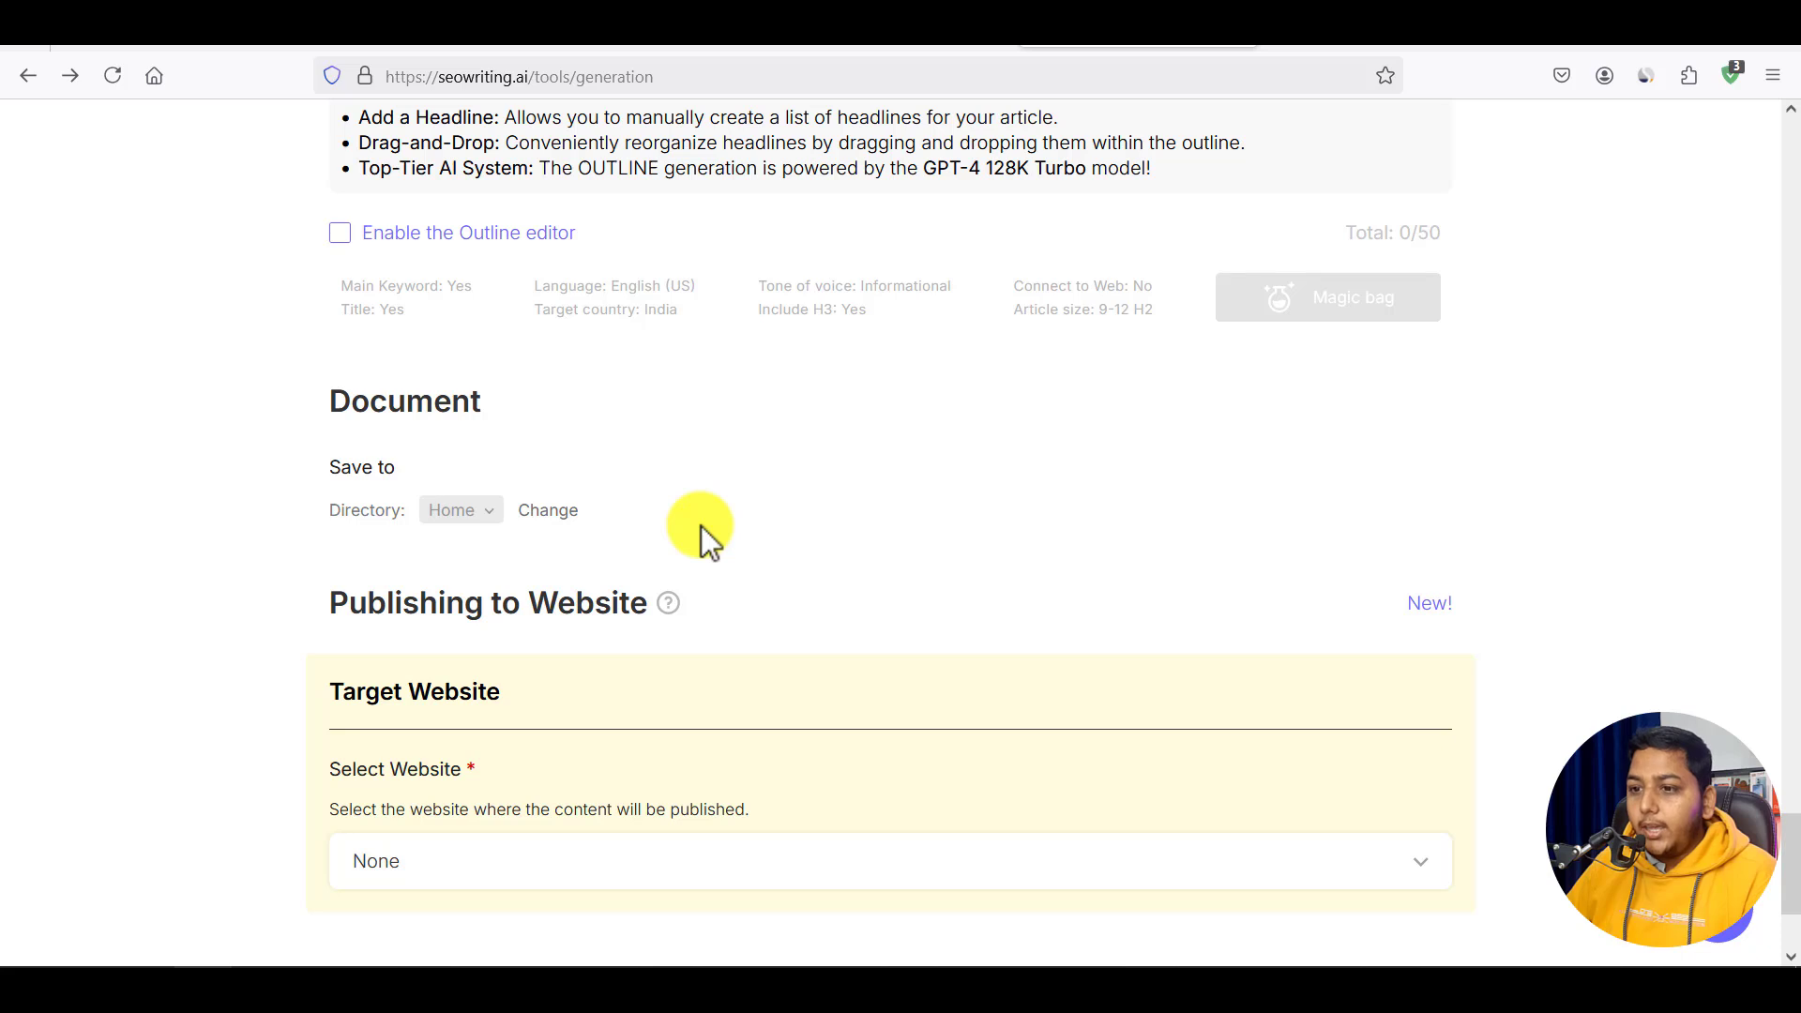
scroll(701, 526, down, 3)
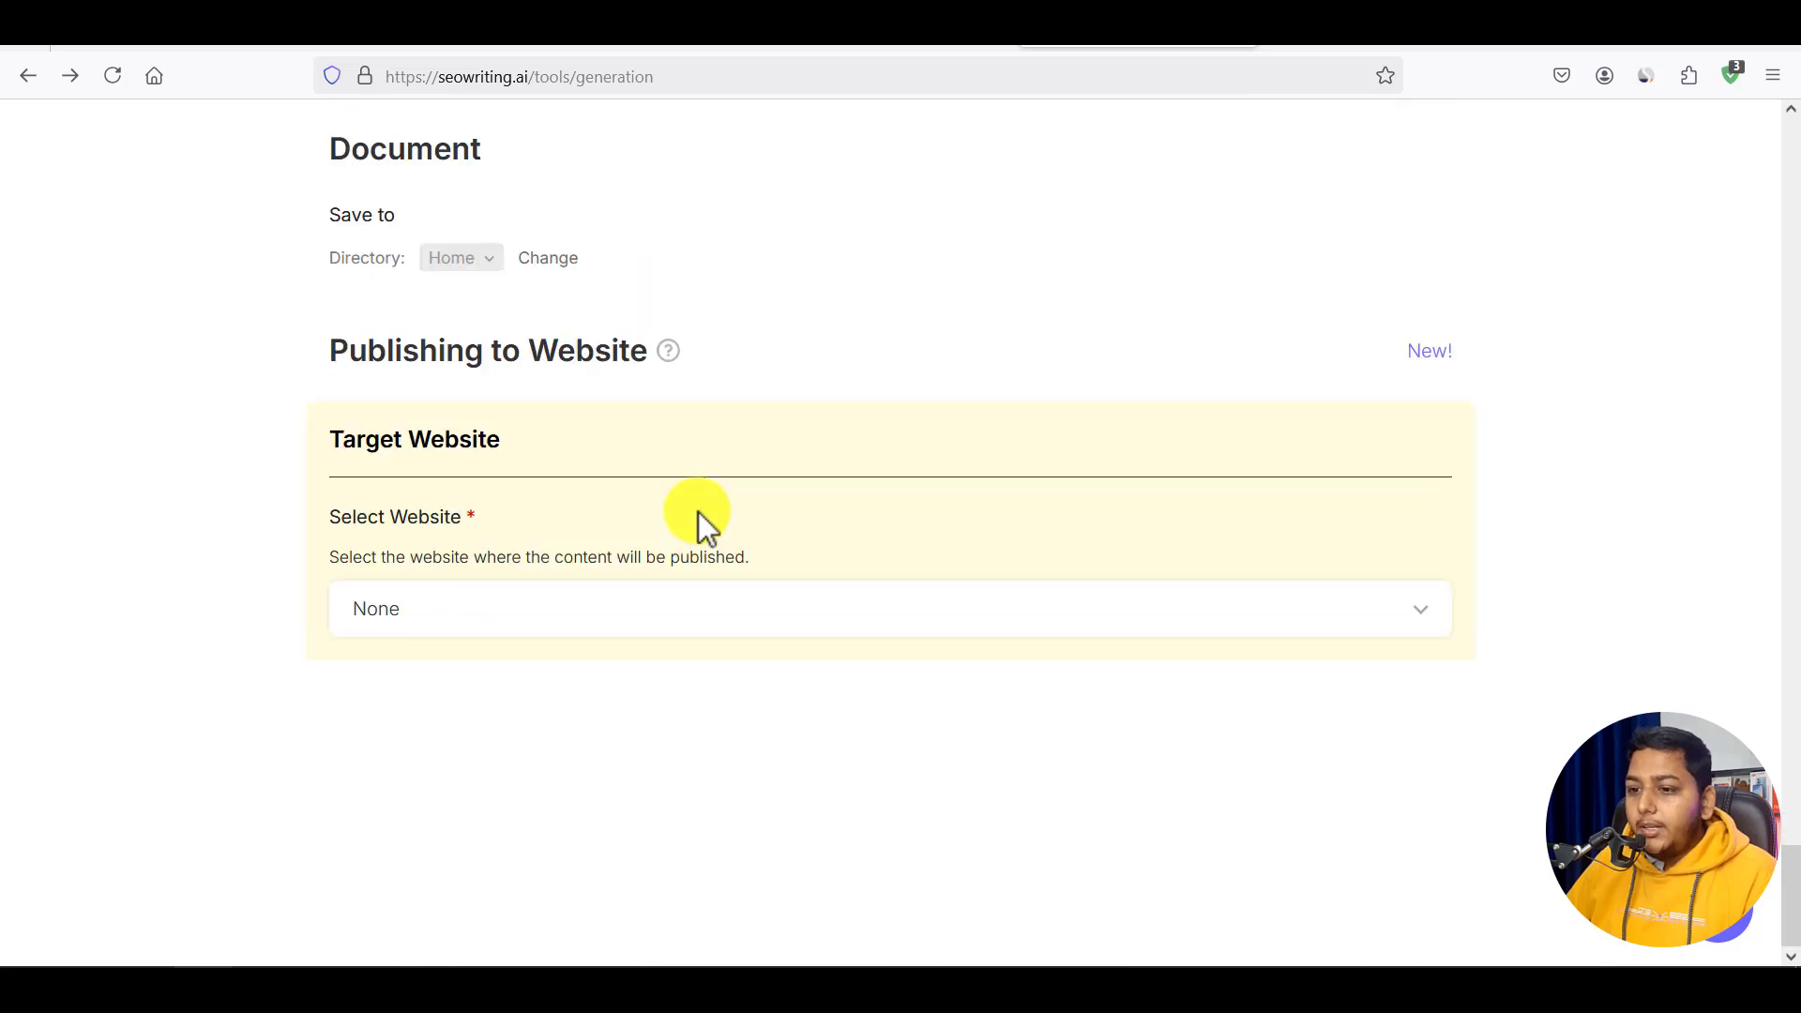
click(570, 614)
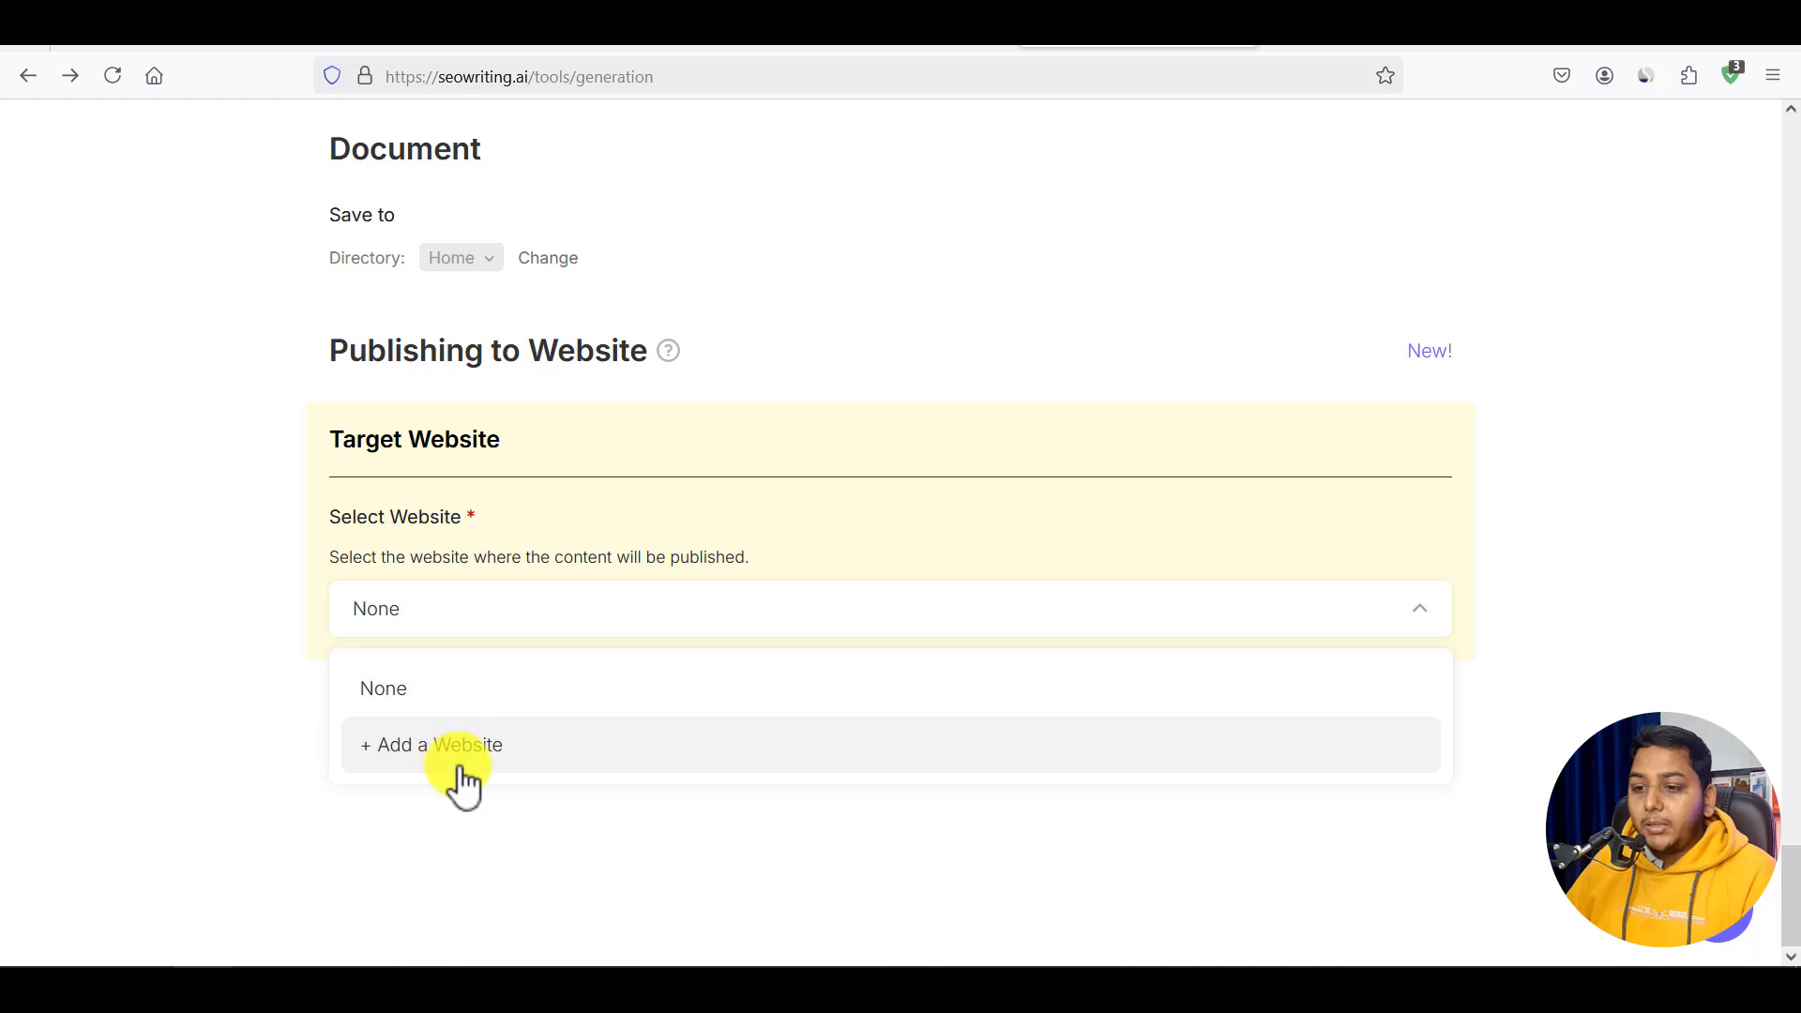
click(210, 596)
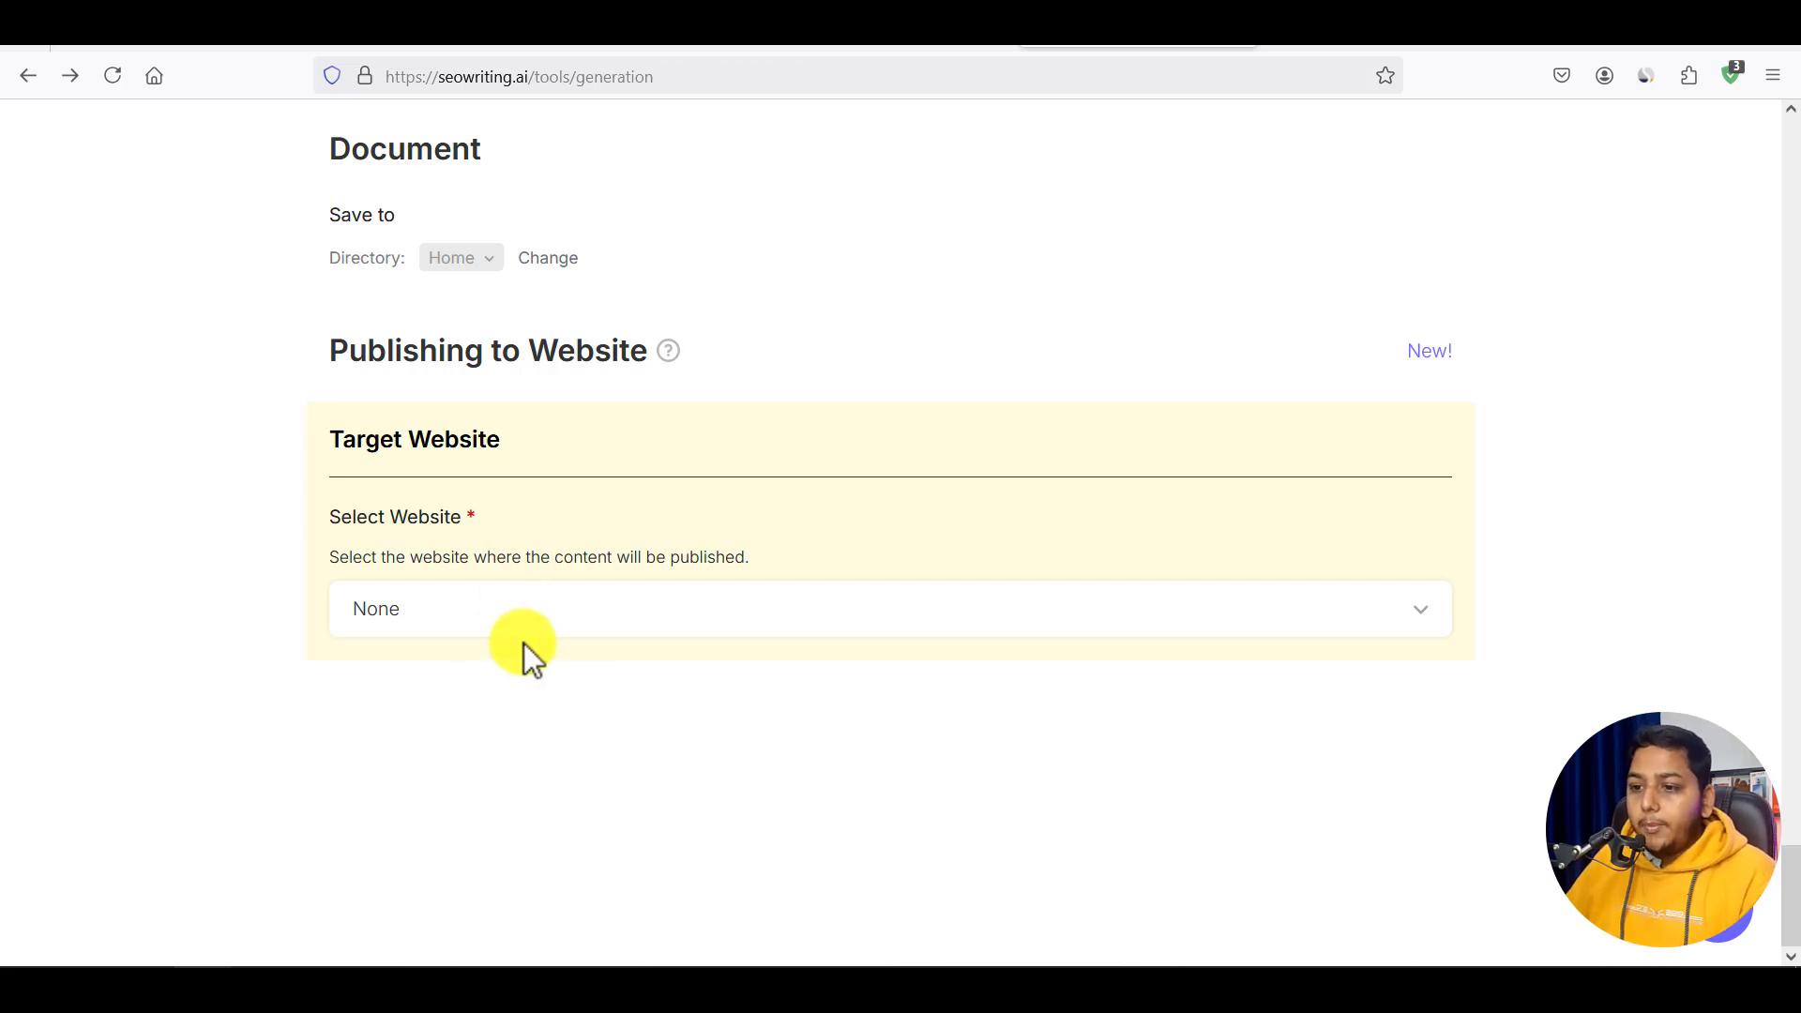
Run the 1-Click Blog Post generation and open the finished organic website traffic article from the Builder list.
scroll(524, 644, up, 10)
scroll(524, 643, up, 15)
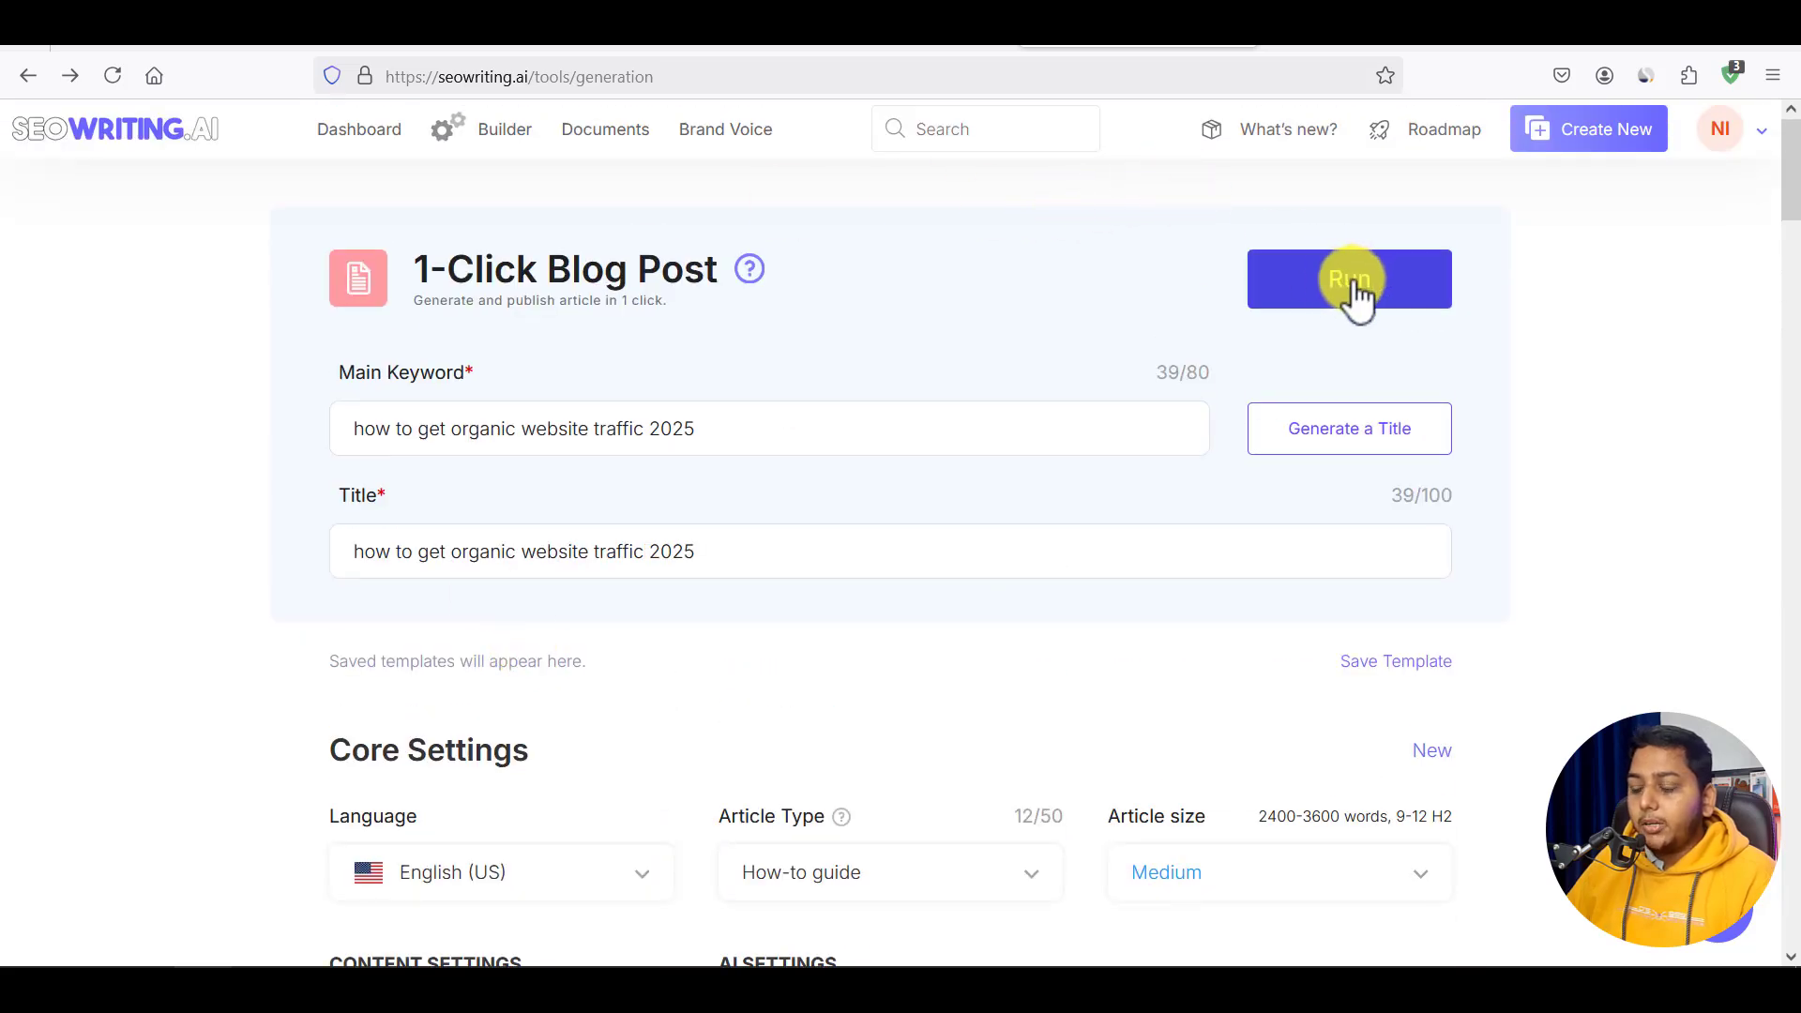
click(1351, 286)
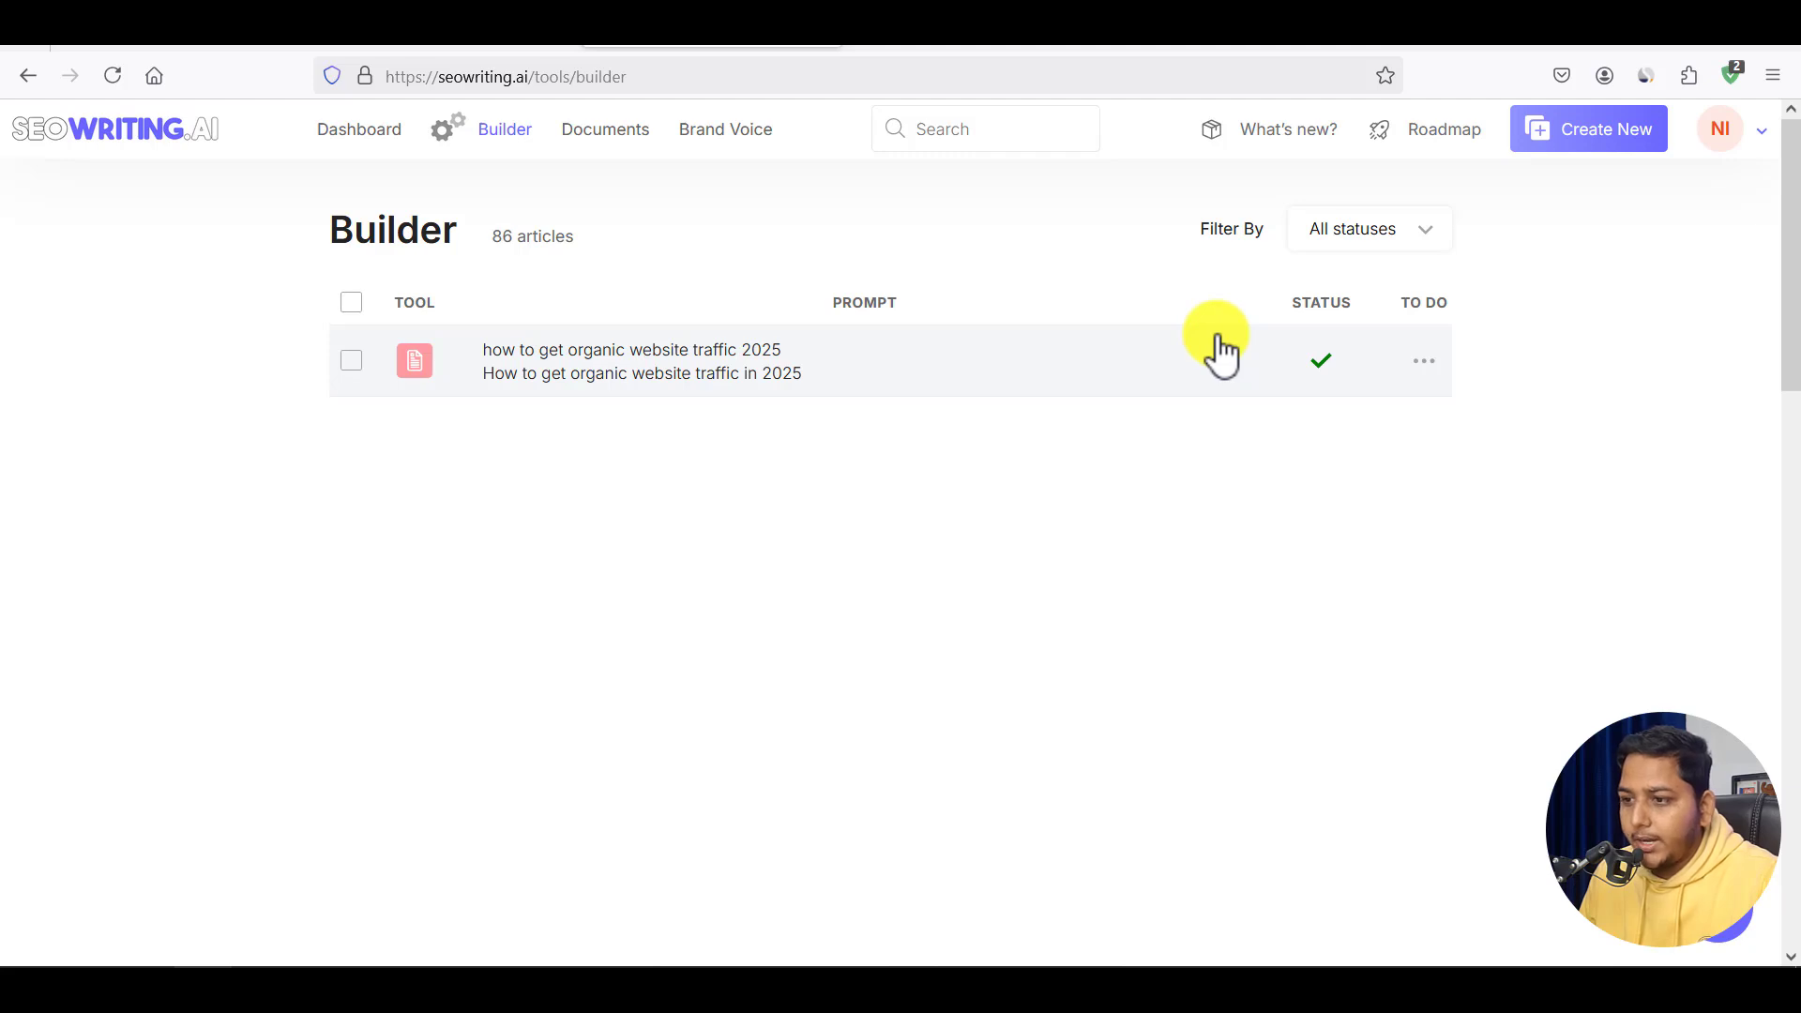
click(954, 355)
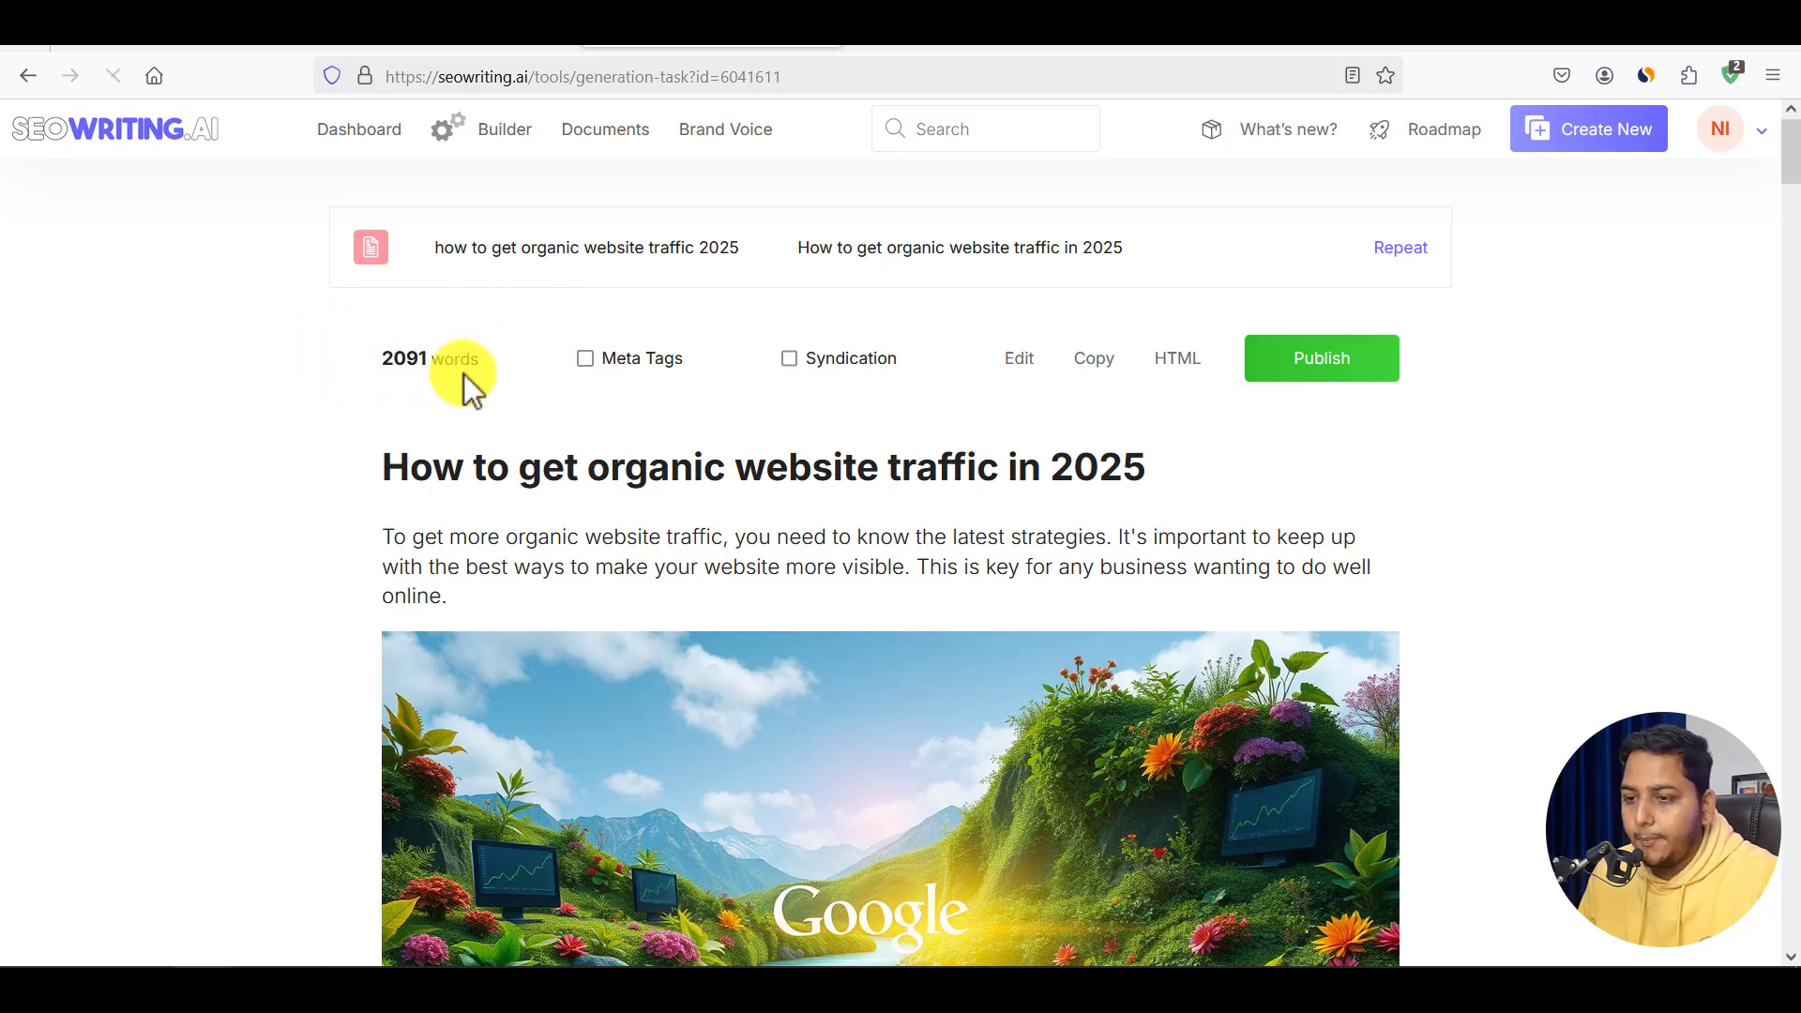
Show the article's meta tags and syndication text, review the meta title, description and WhatsApp message, and hide both again.
click(584, 359)
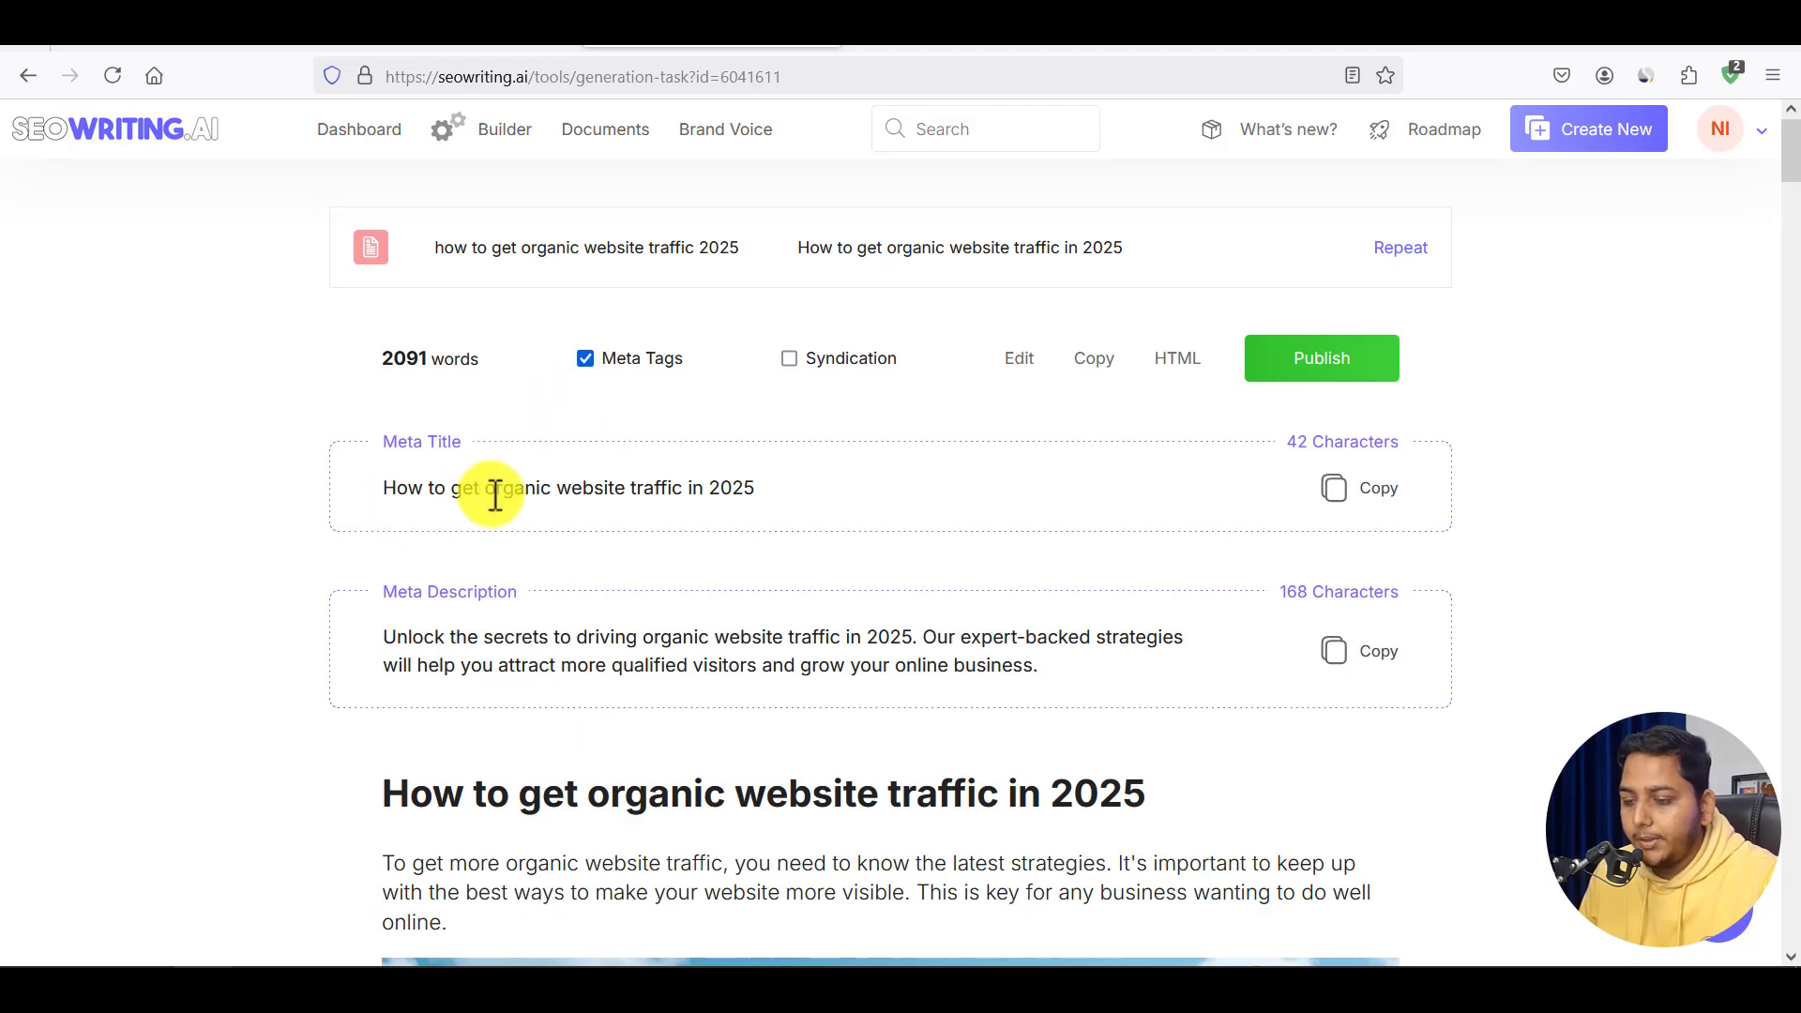
click(789, 359)
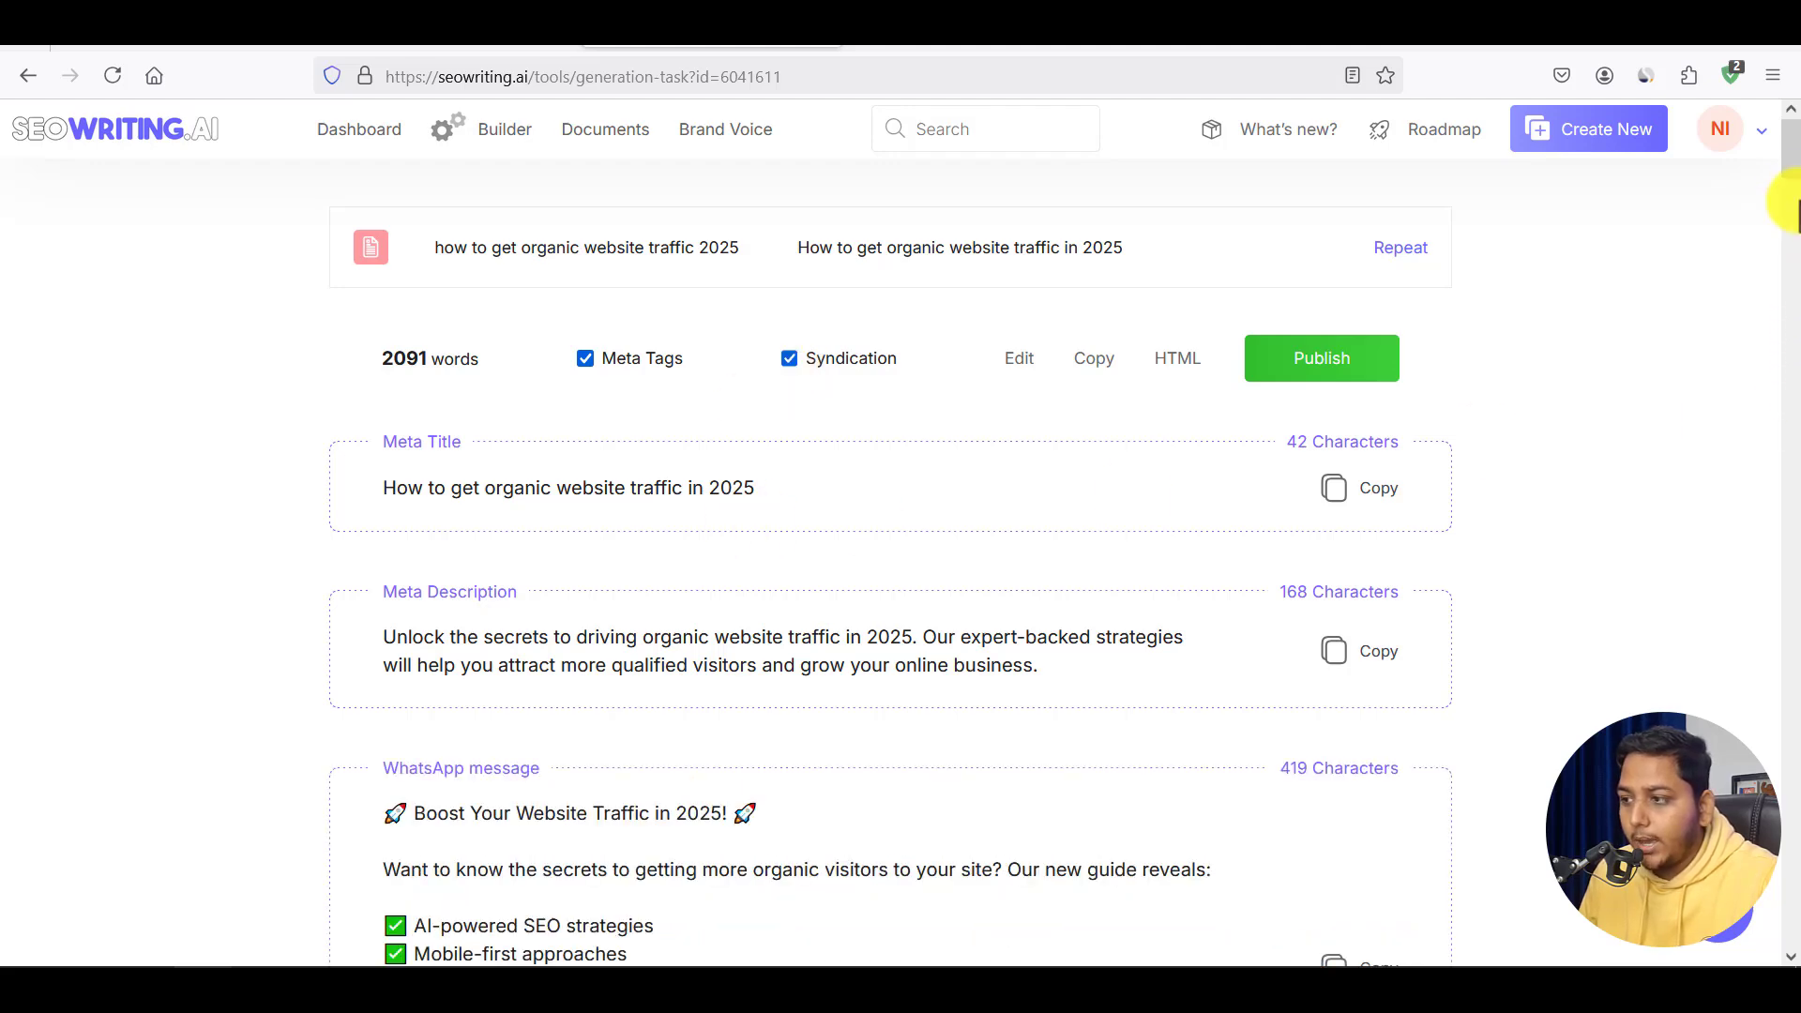
drag(1790, 157, 1790, 193)
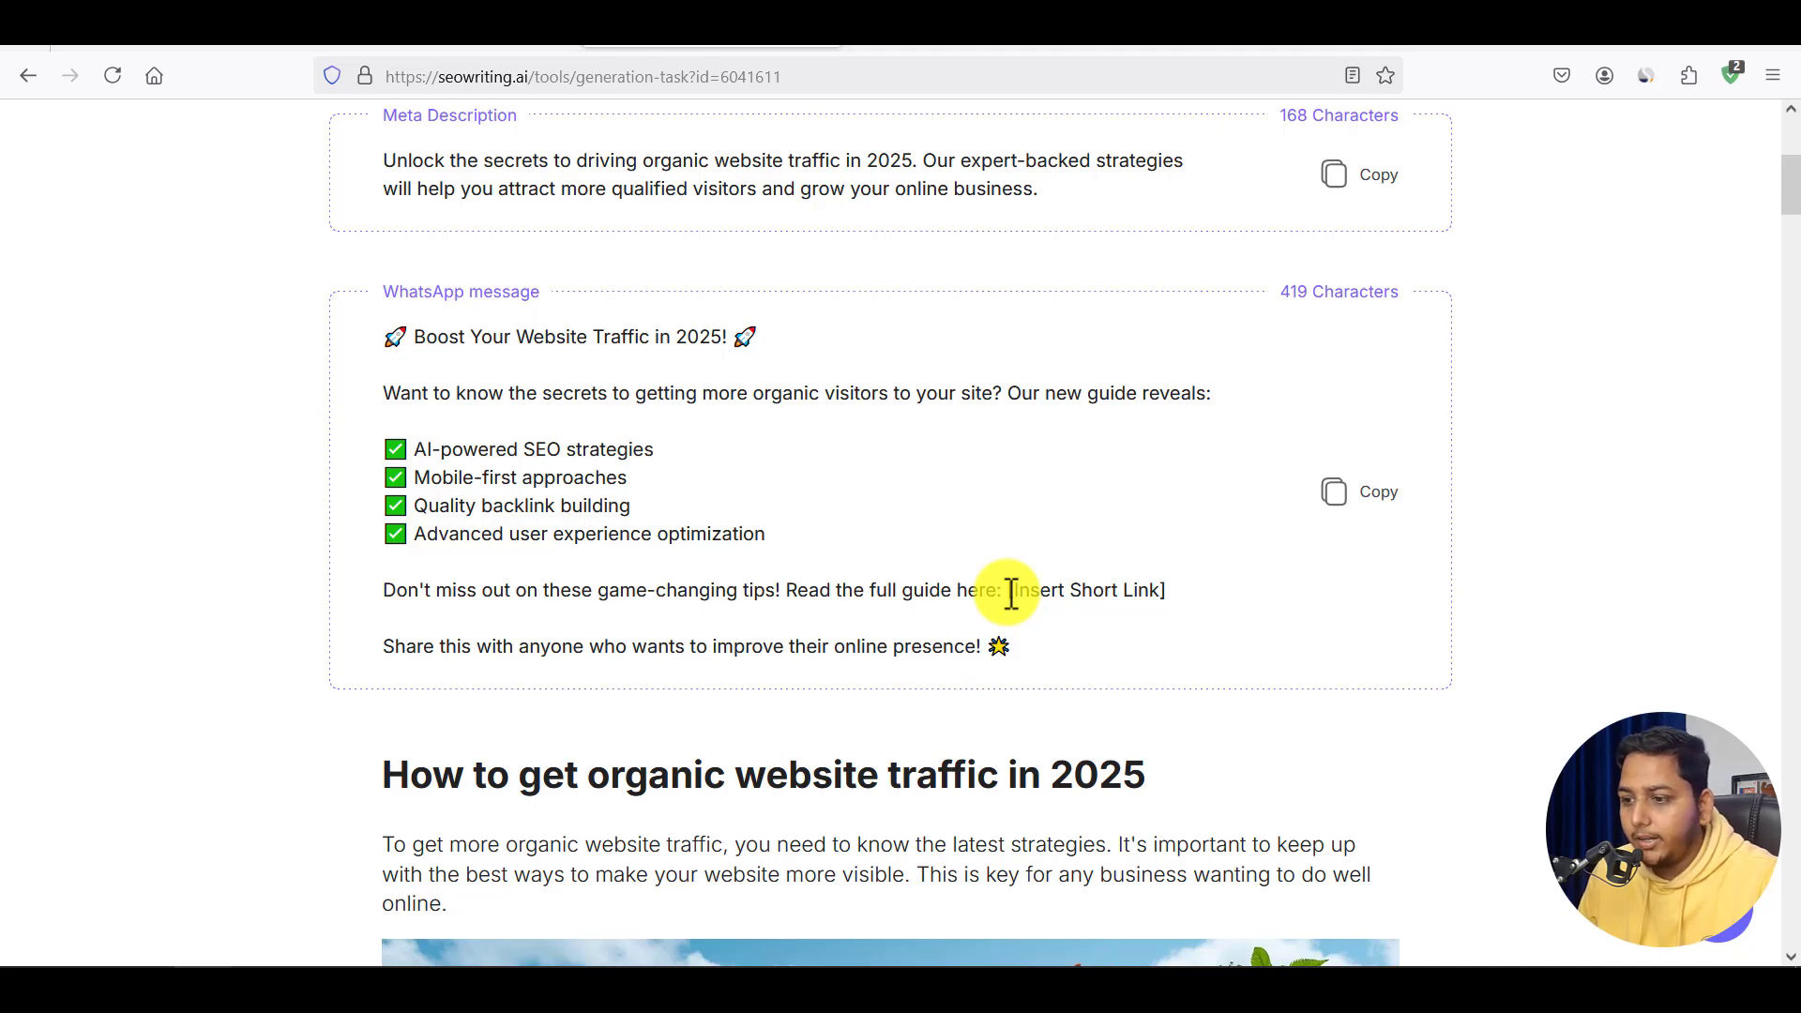
scroll(1013, 593, up, 5)
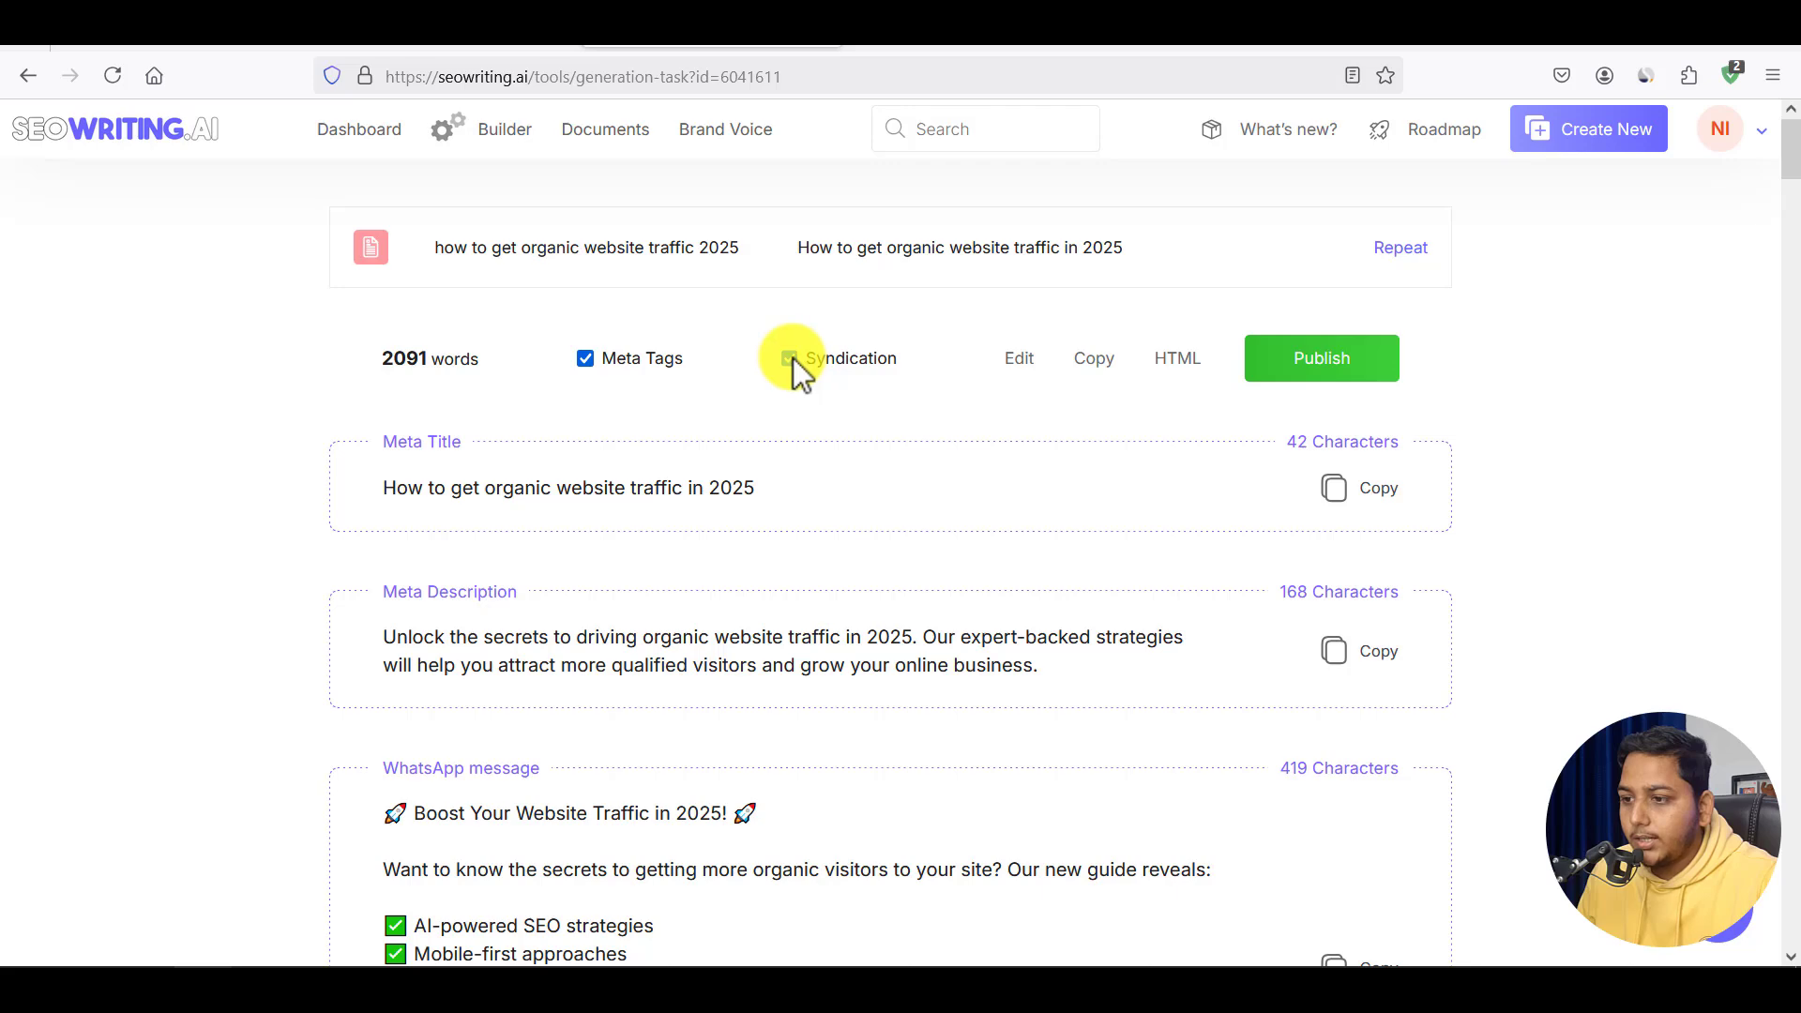
click(586, 358)
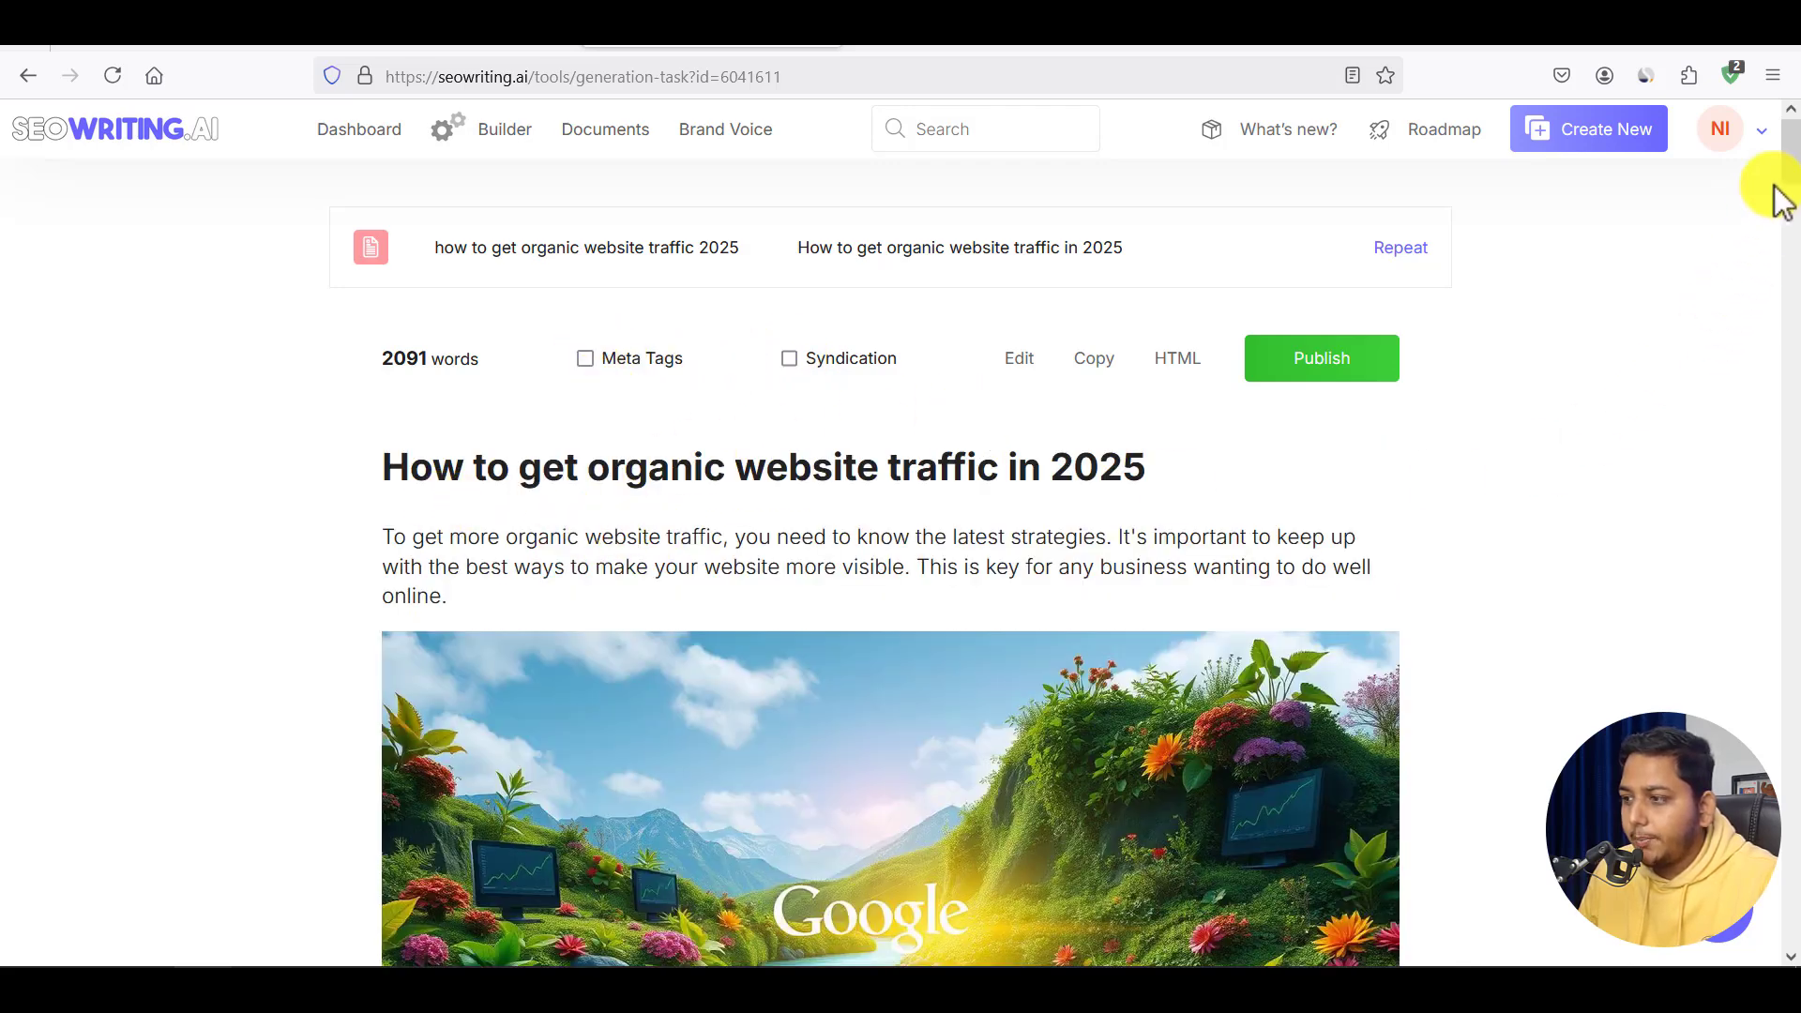
Look through the generated article from its introduction and images to the conclusion and FAQ section.
drag(1792, 171, 1792, 199)
mouse_move(514, 622)
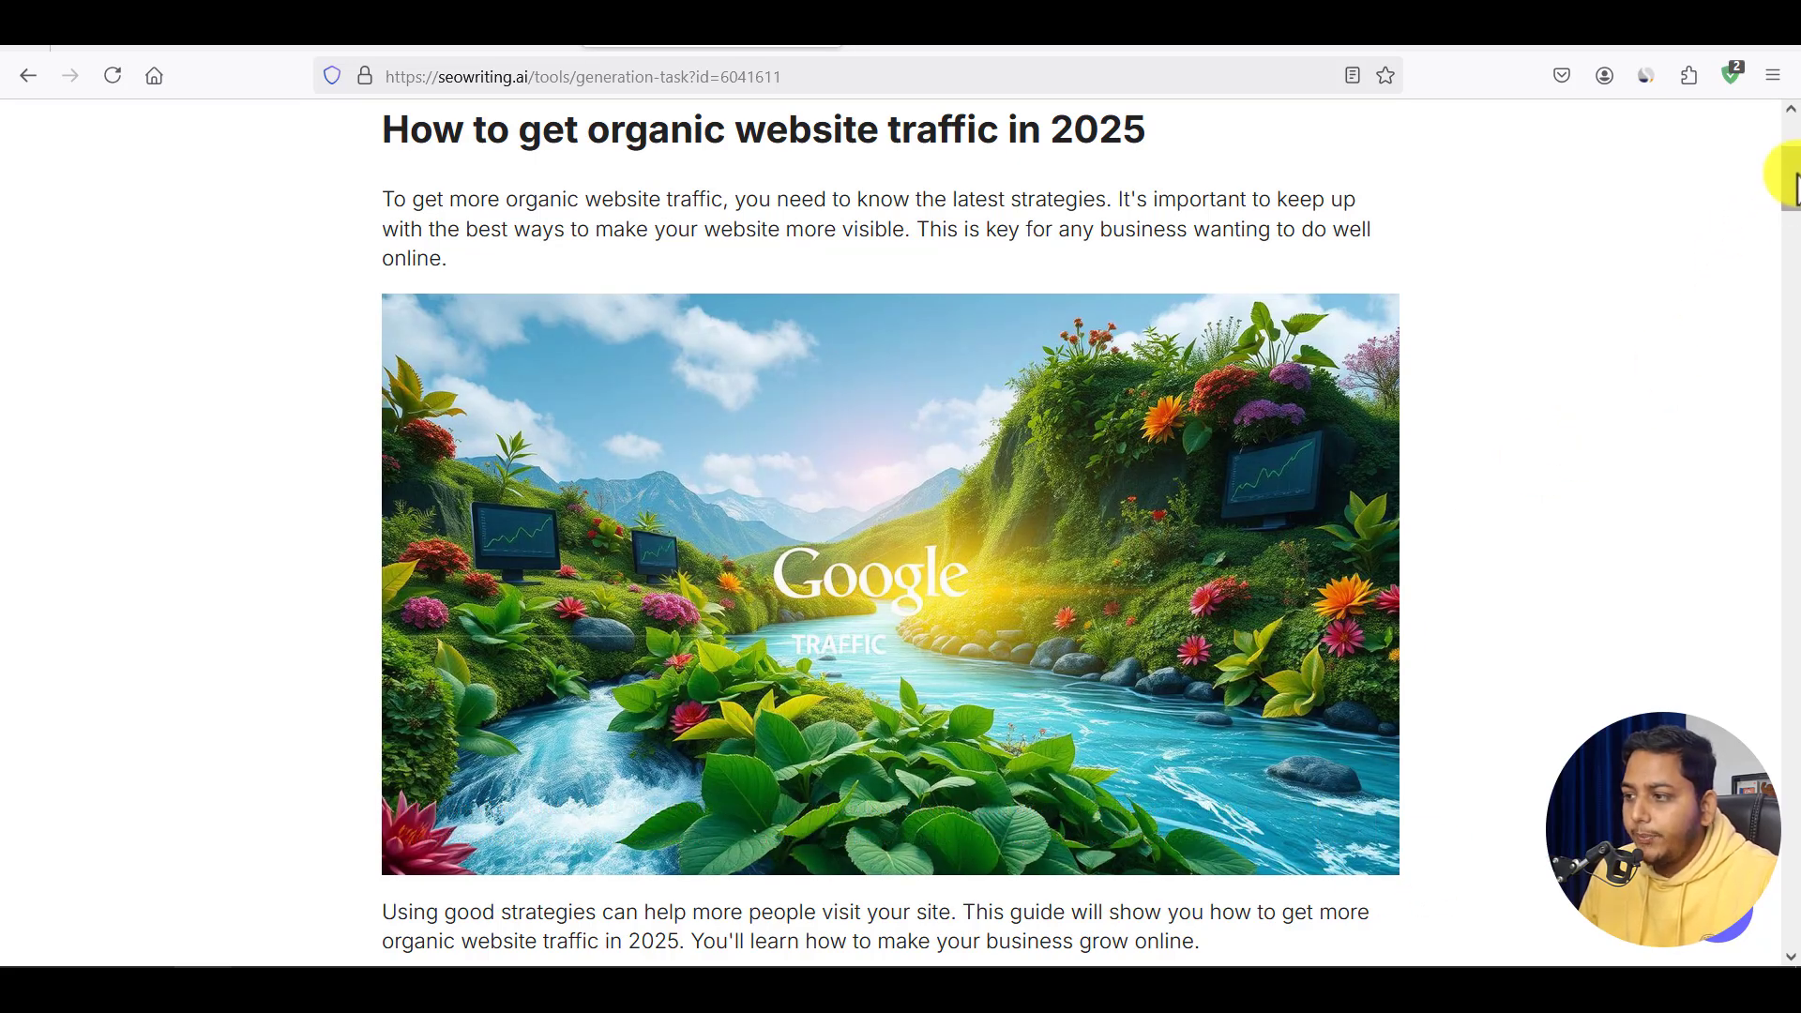
drag(1786, 177, 1794, 812)
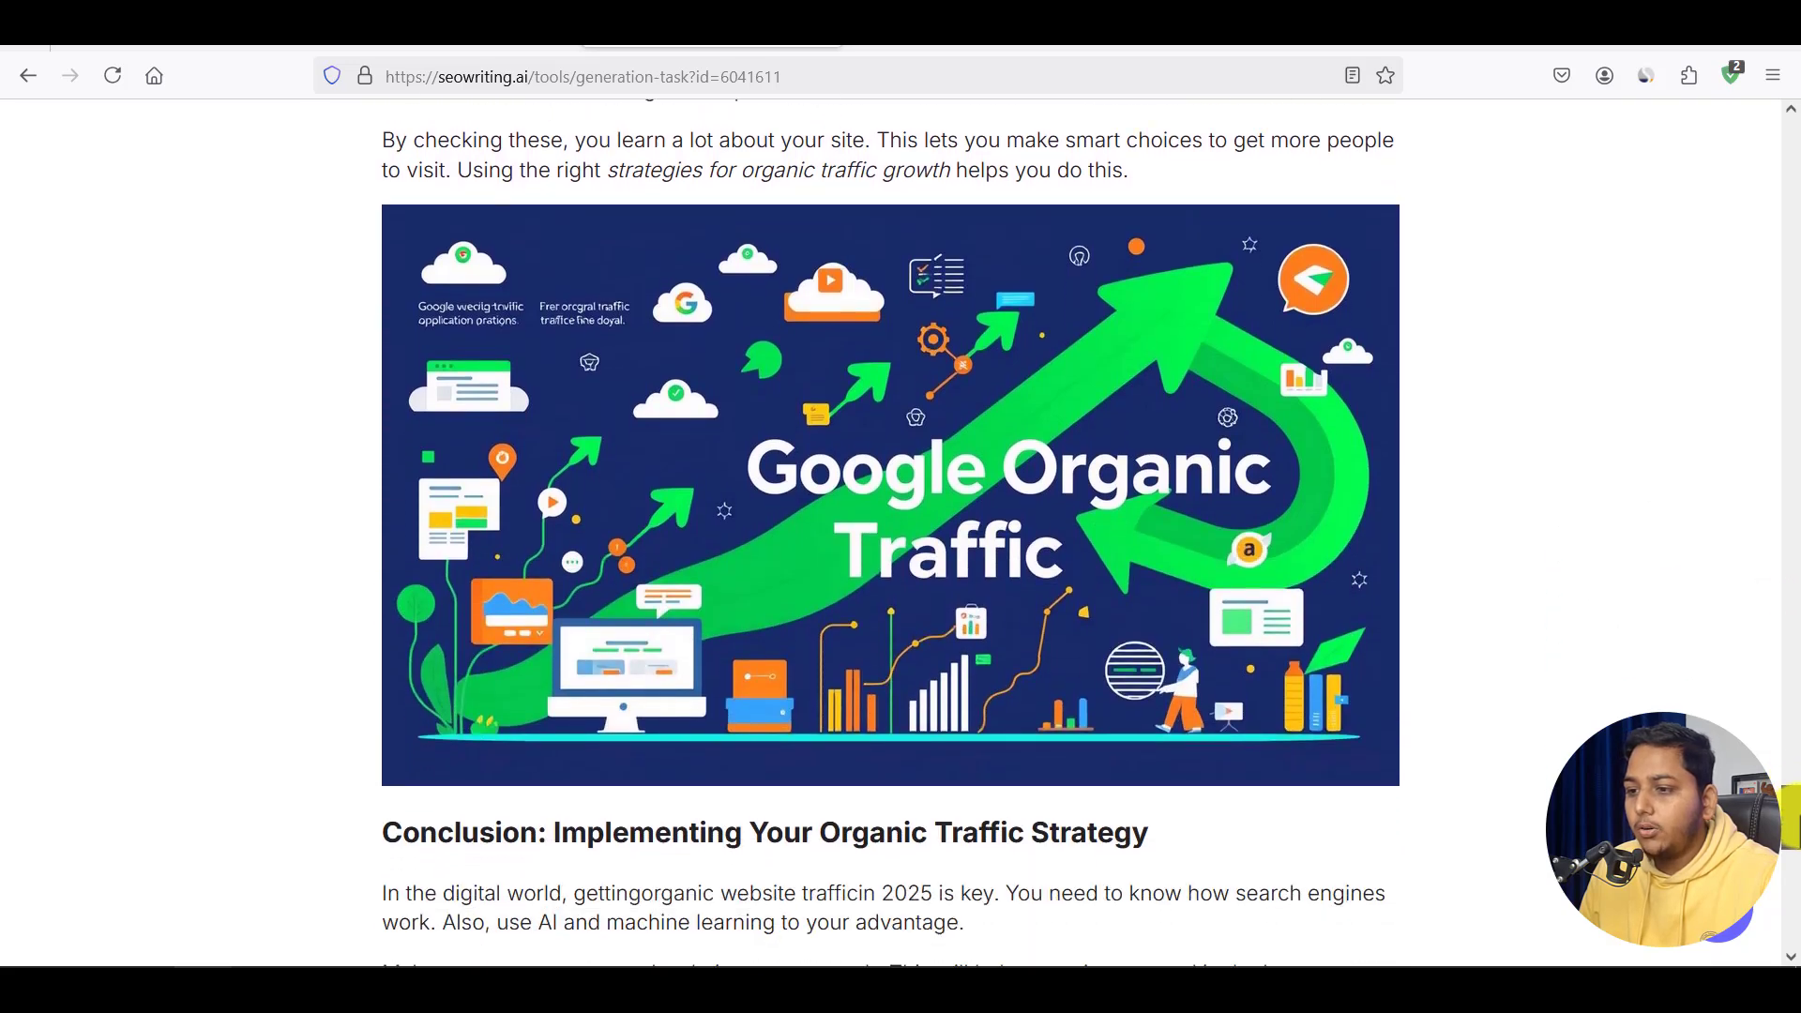
mouse_move(1017, 507)
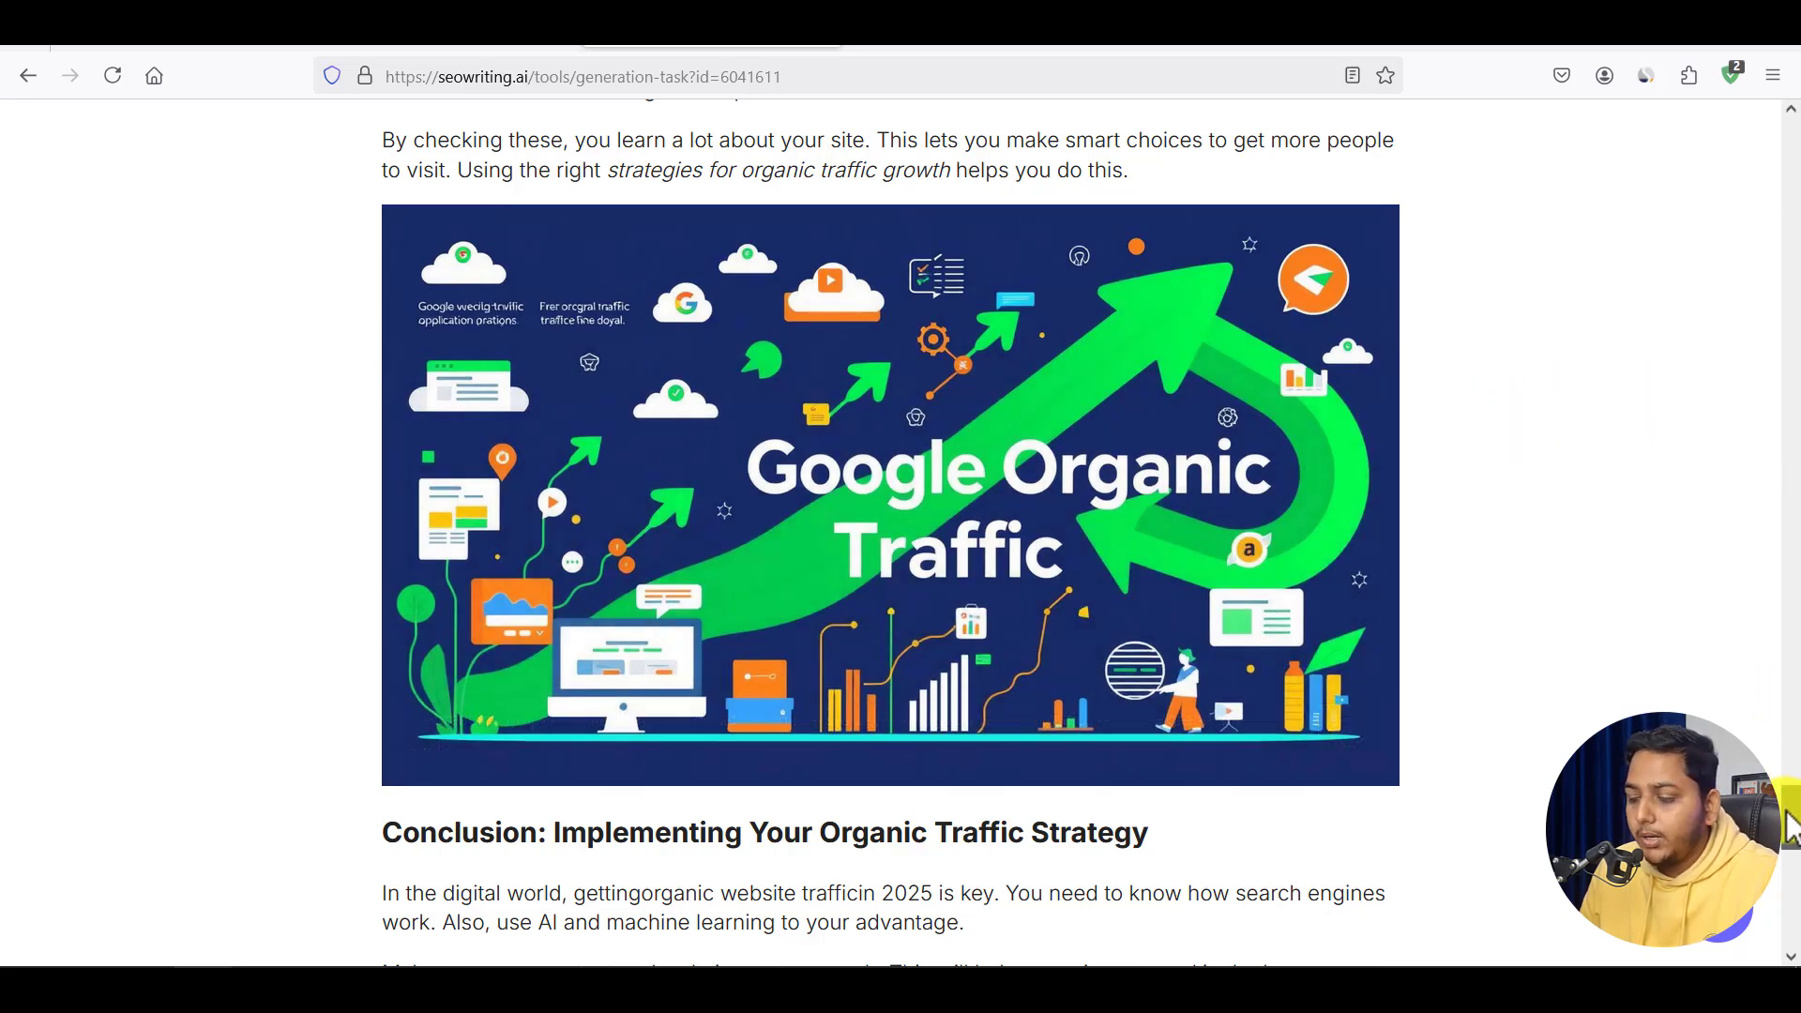
drag(1790, 826, 1790, 892)
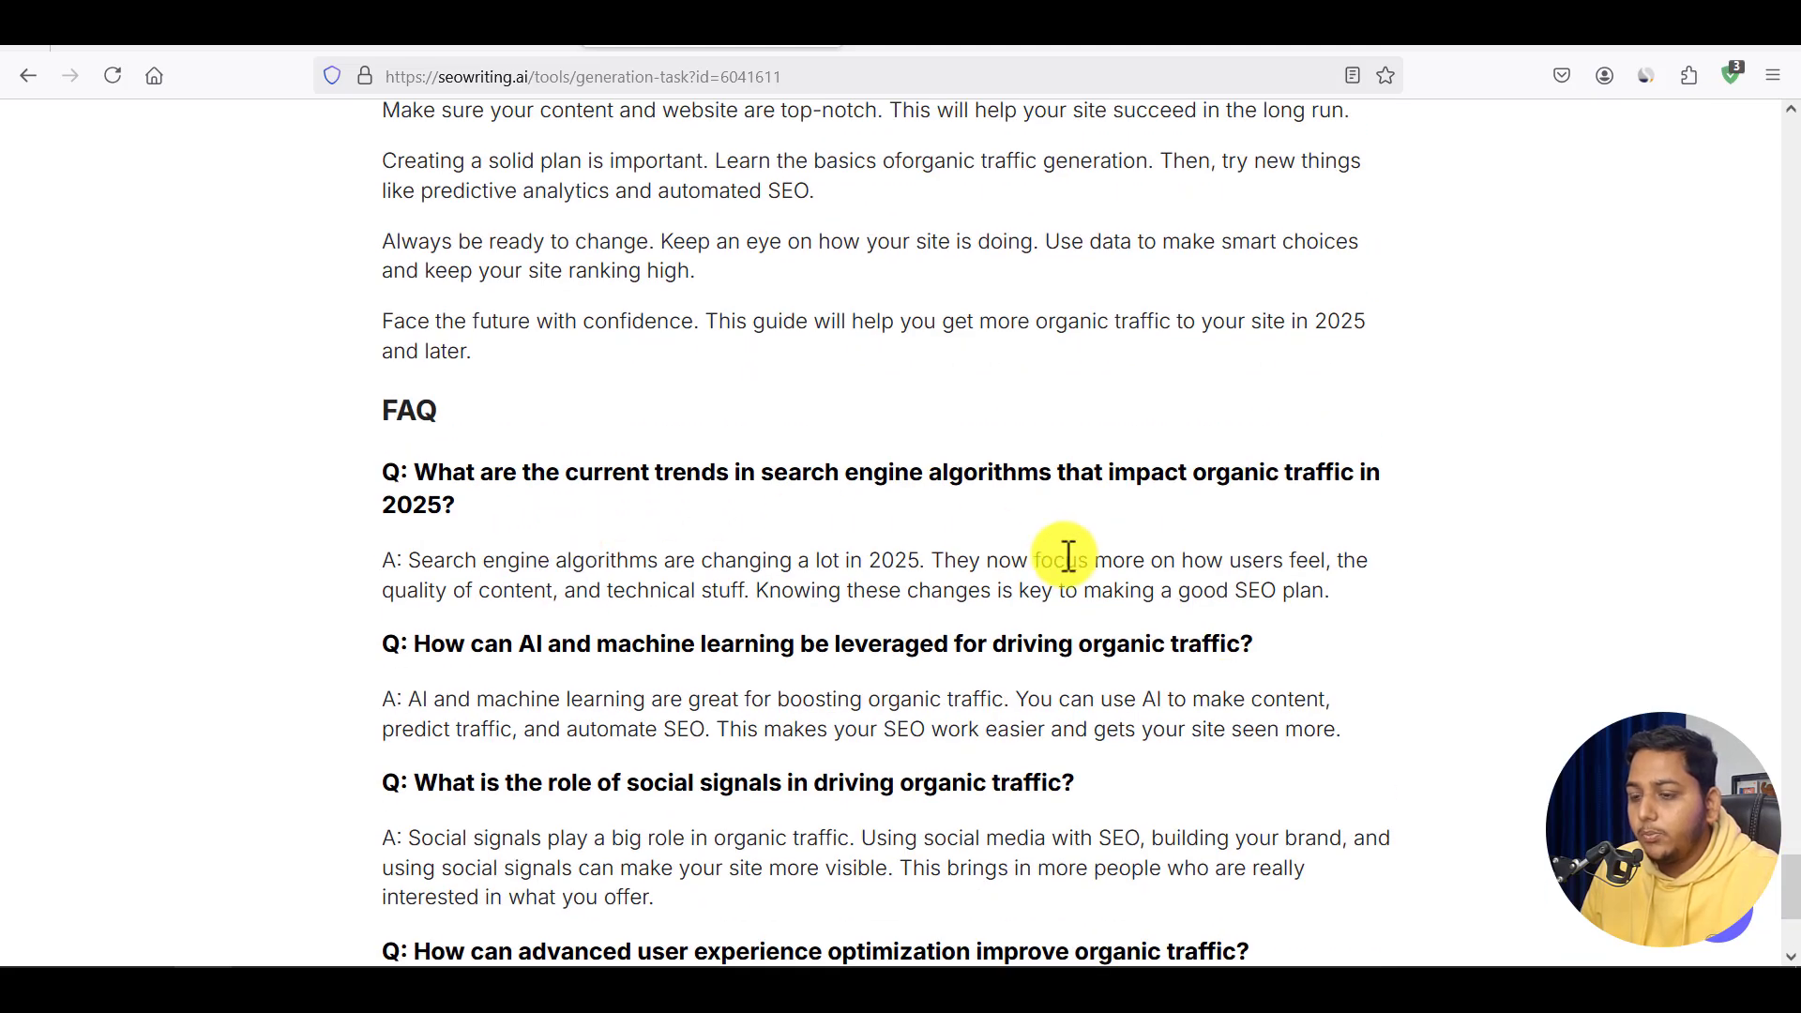
scroll(942, 569, down, 3)
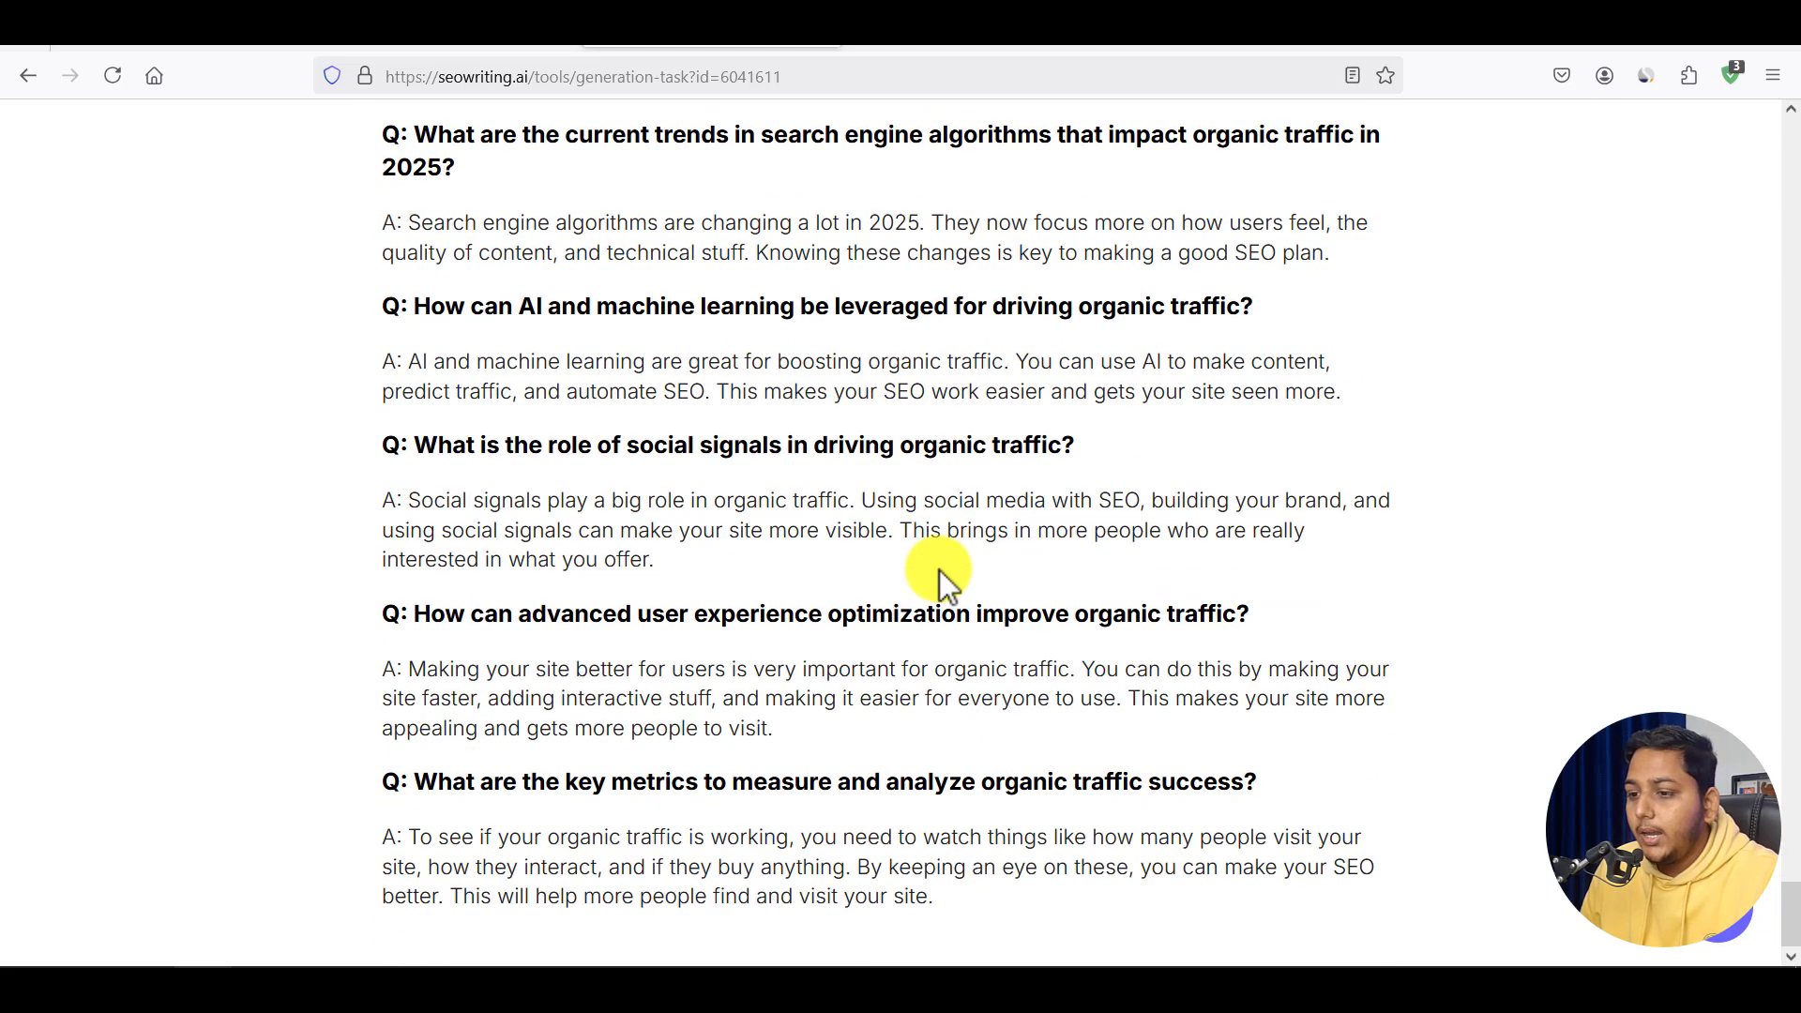
drag(1792, 916, 1792, 834)
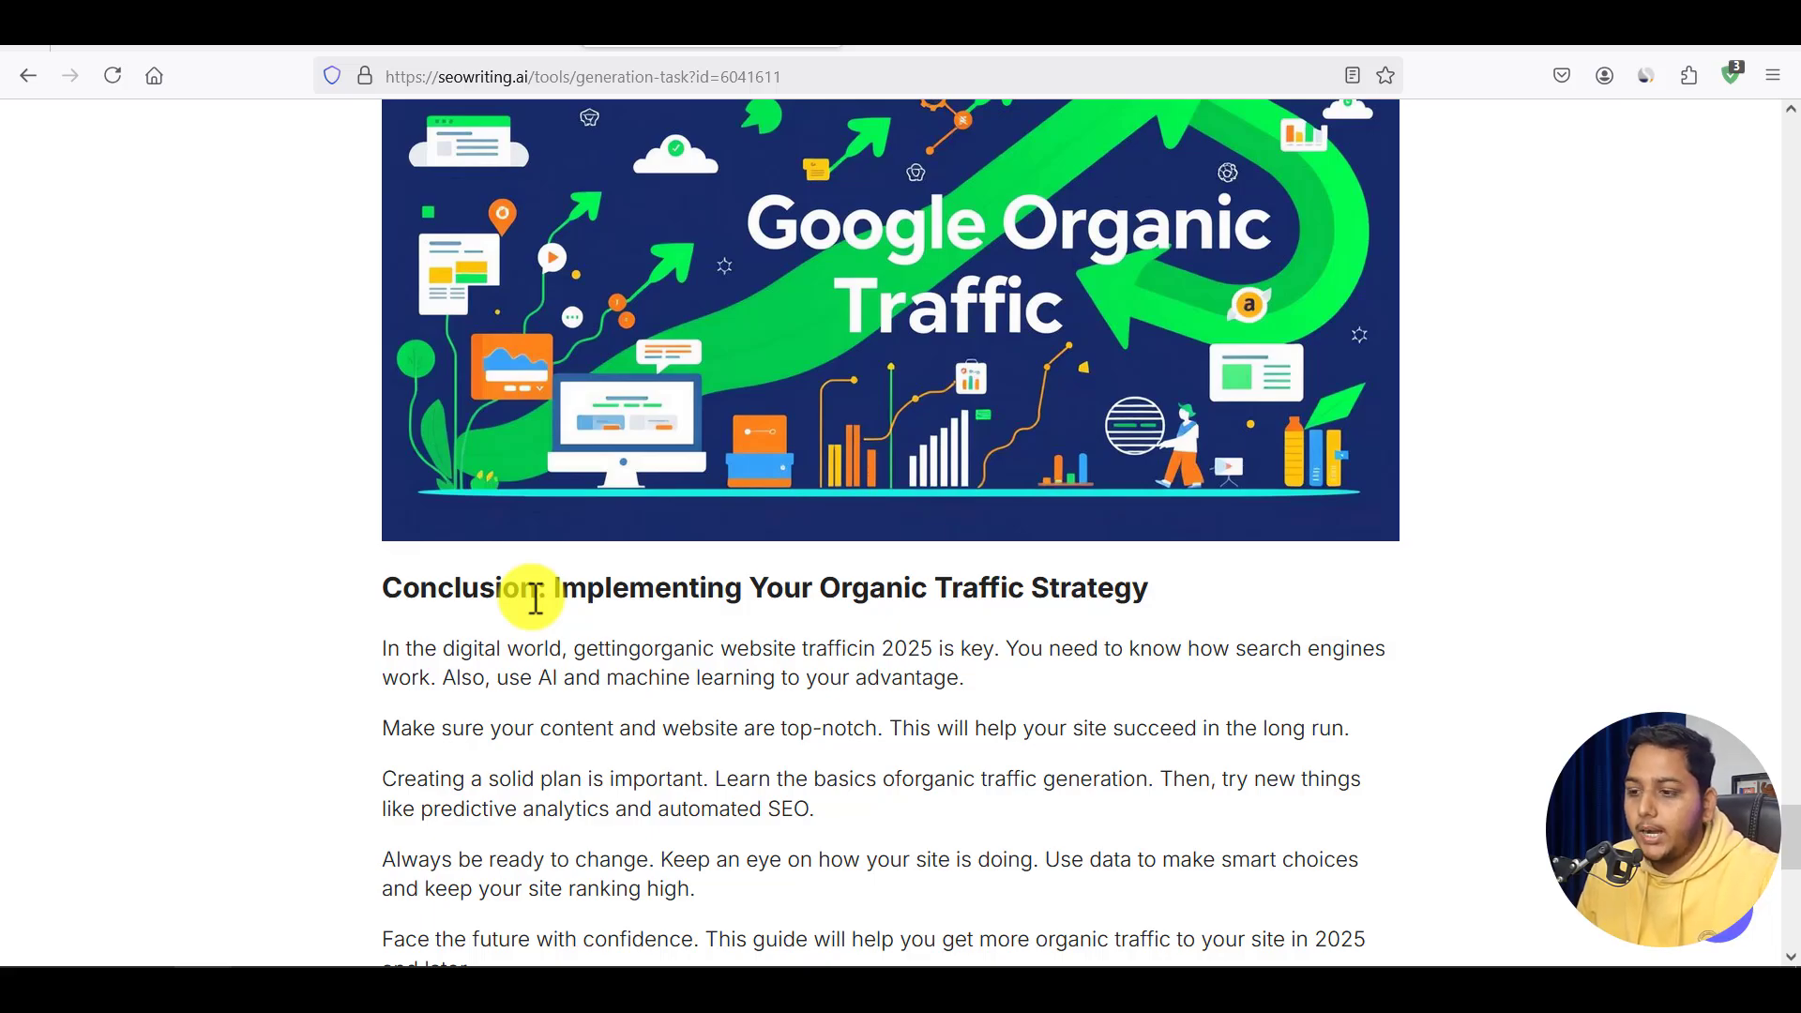
Return to the start of the generated organic website traffic article and copy its content.
scroll(718, 621, up, 20)
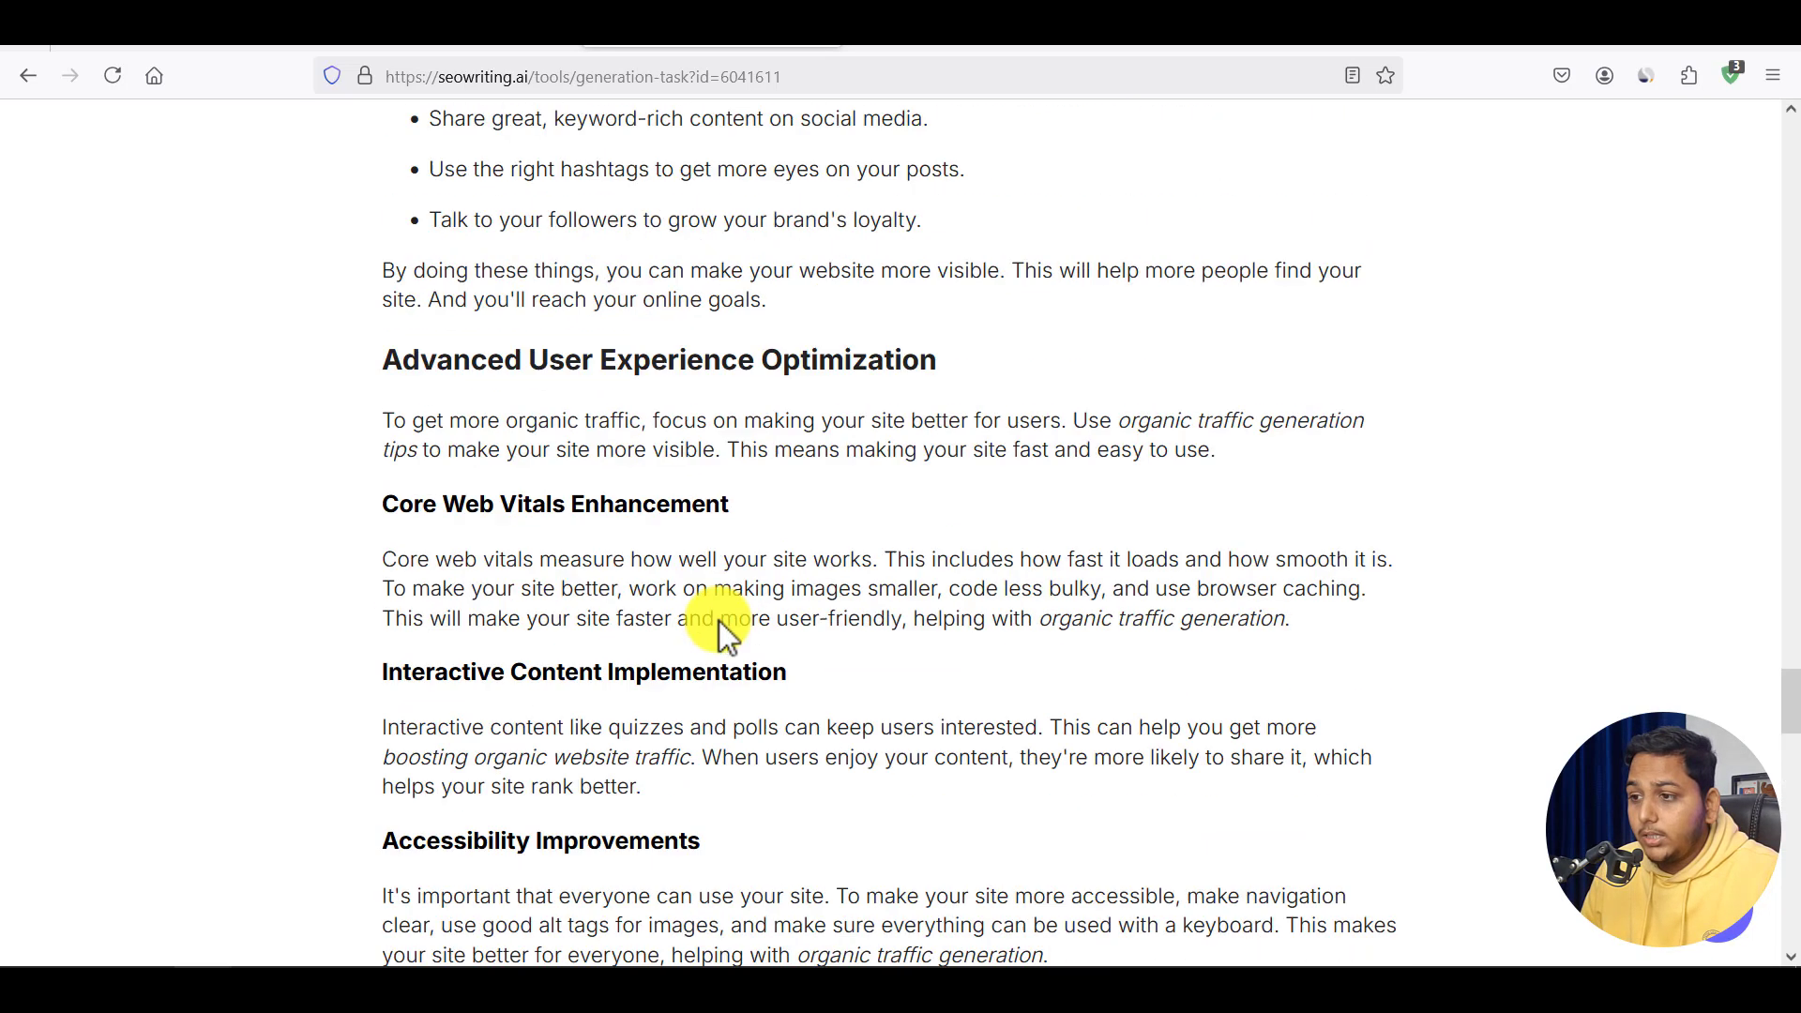
scroll(719, 621, up, 20)
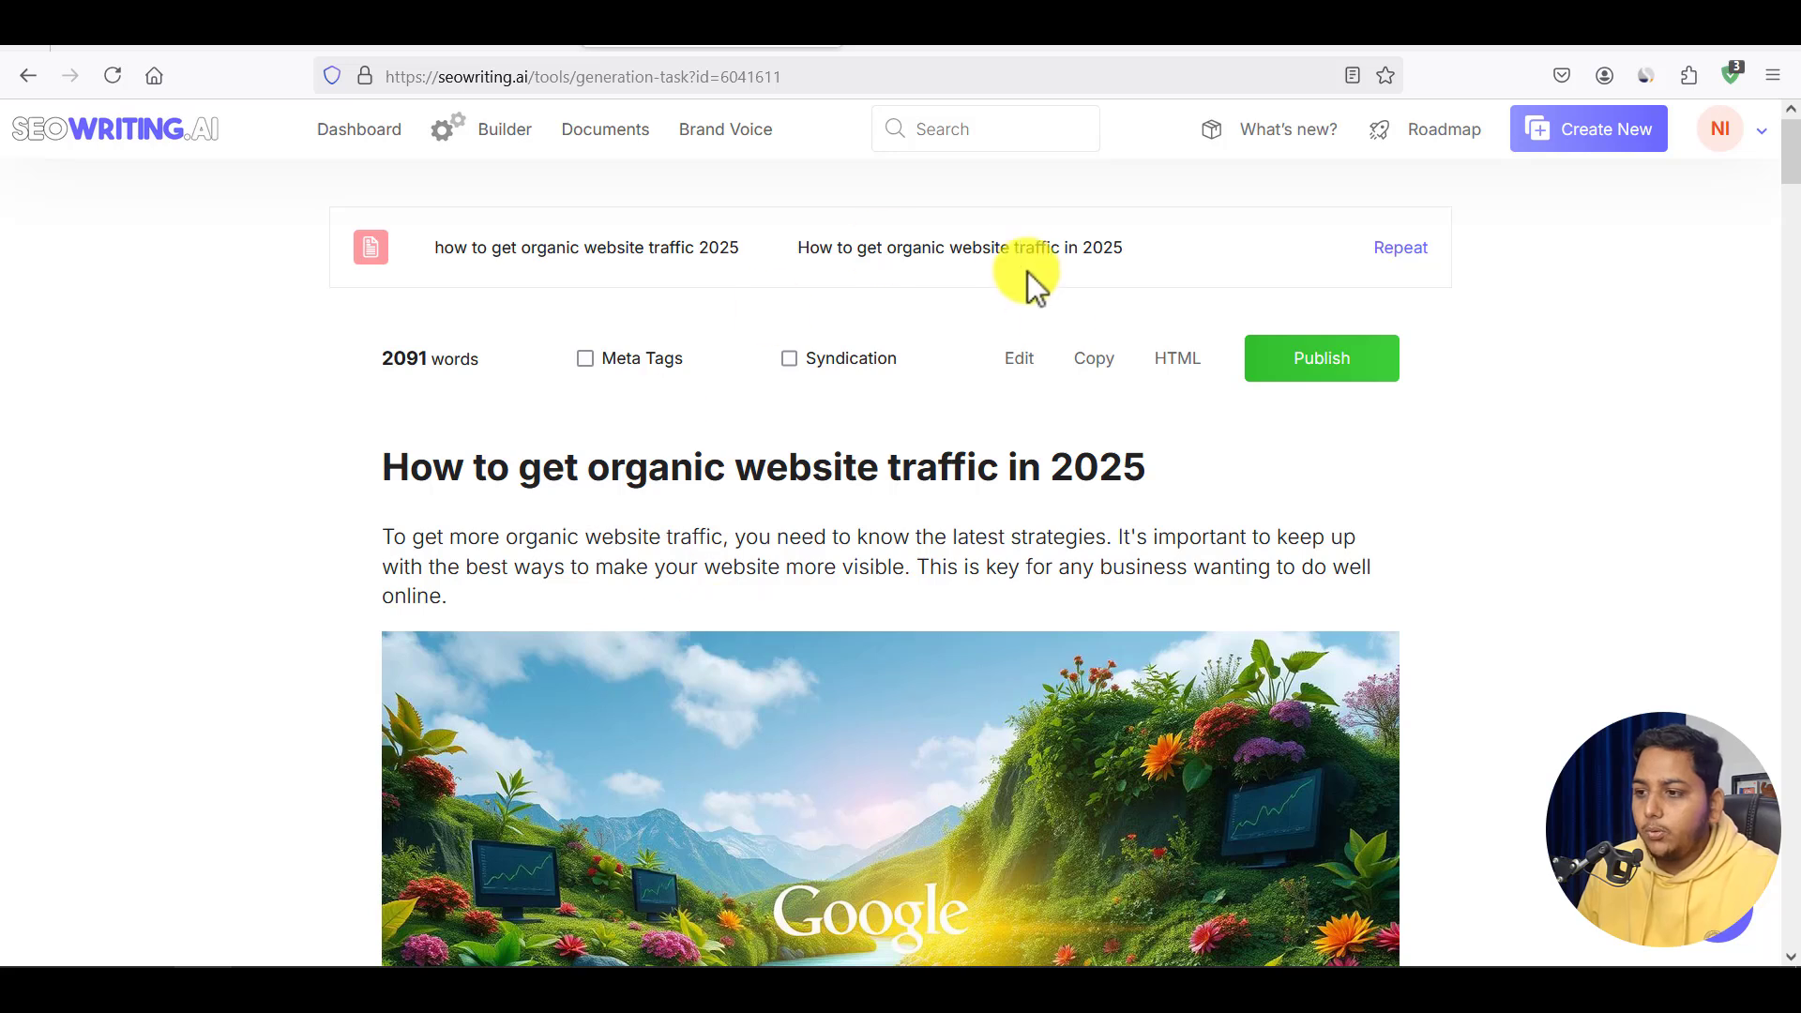
click(1098, 361)
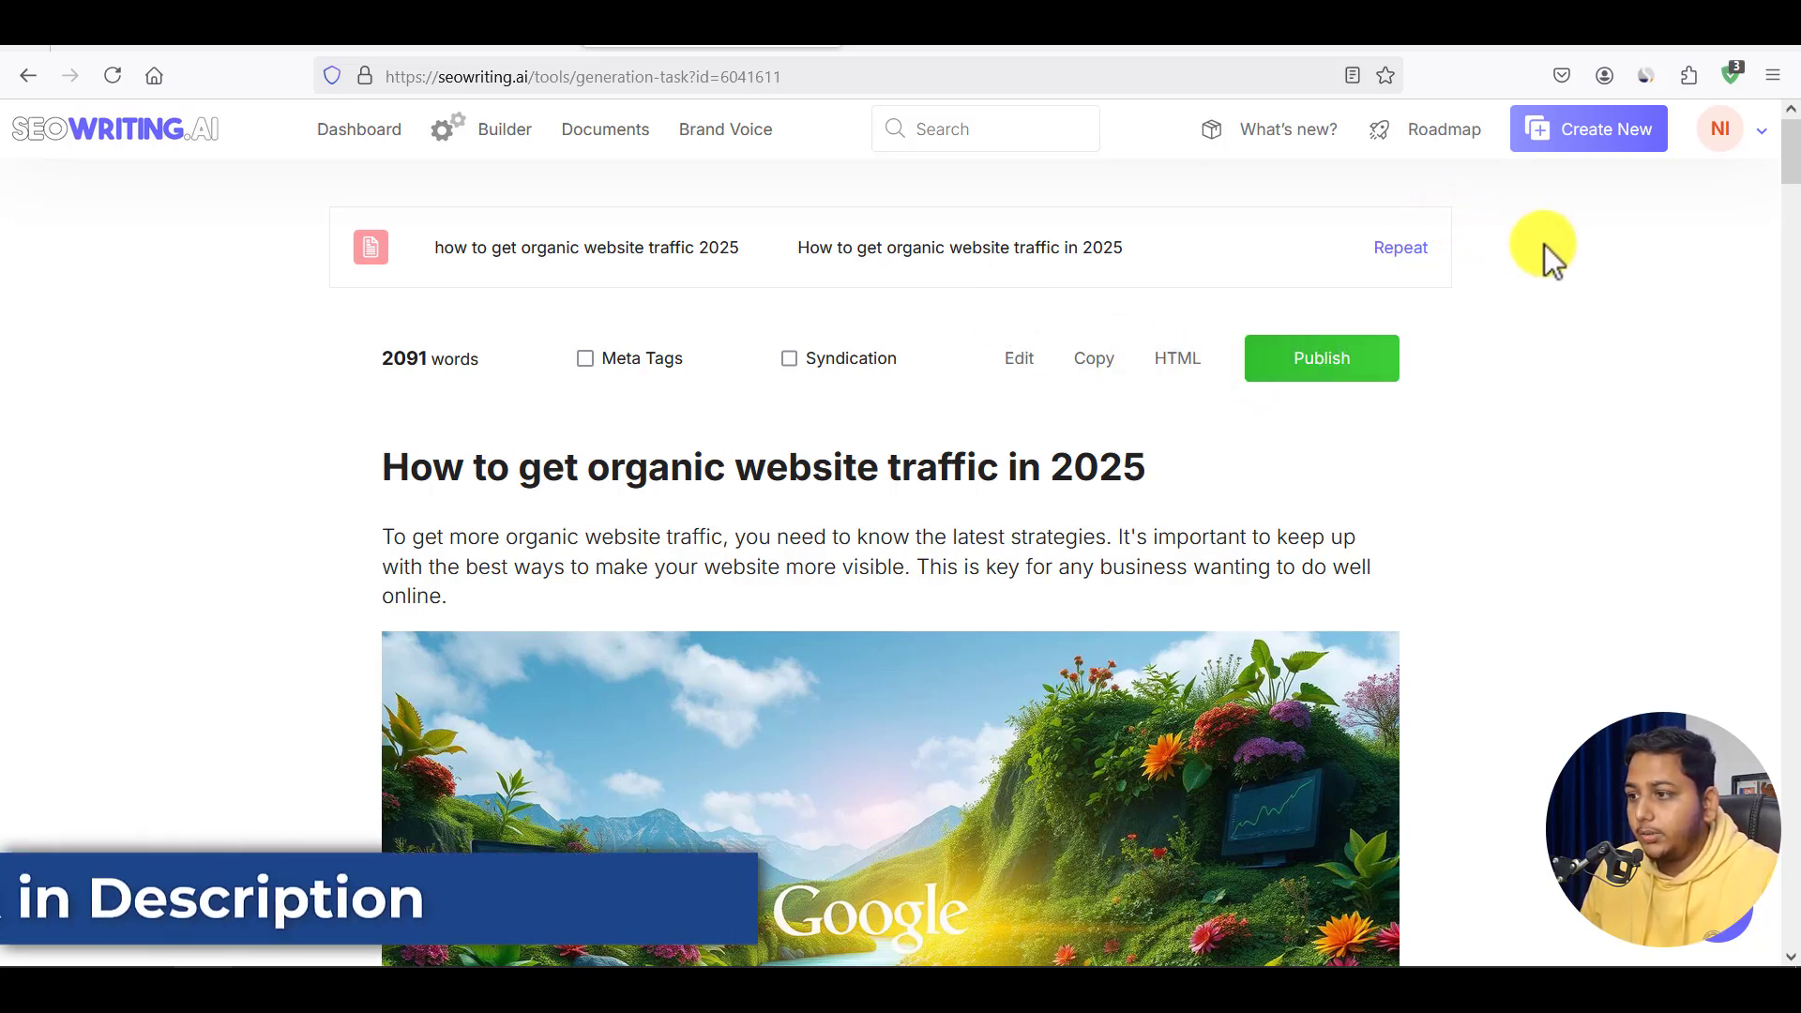
Open the account's billing information and bring up the subscription plans available for an upgrade.
click(1761, 134)
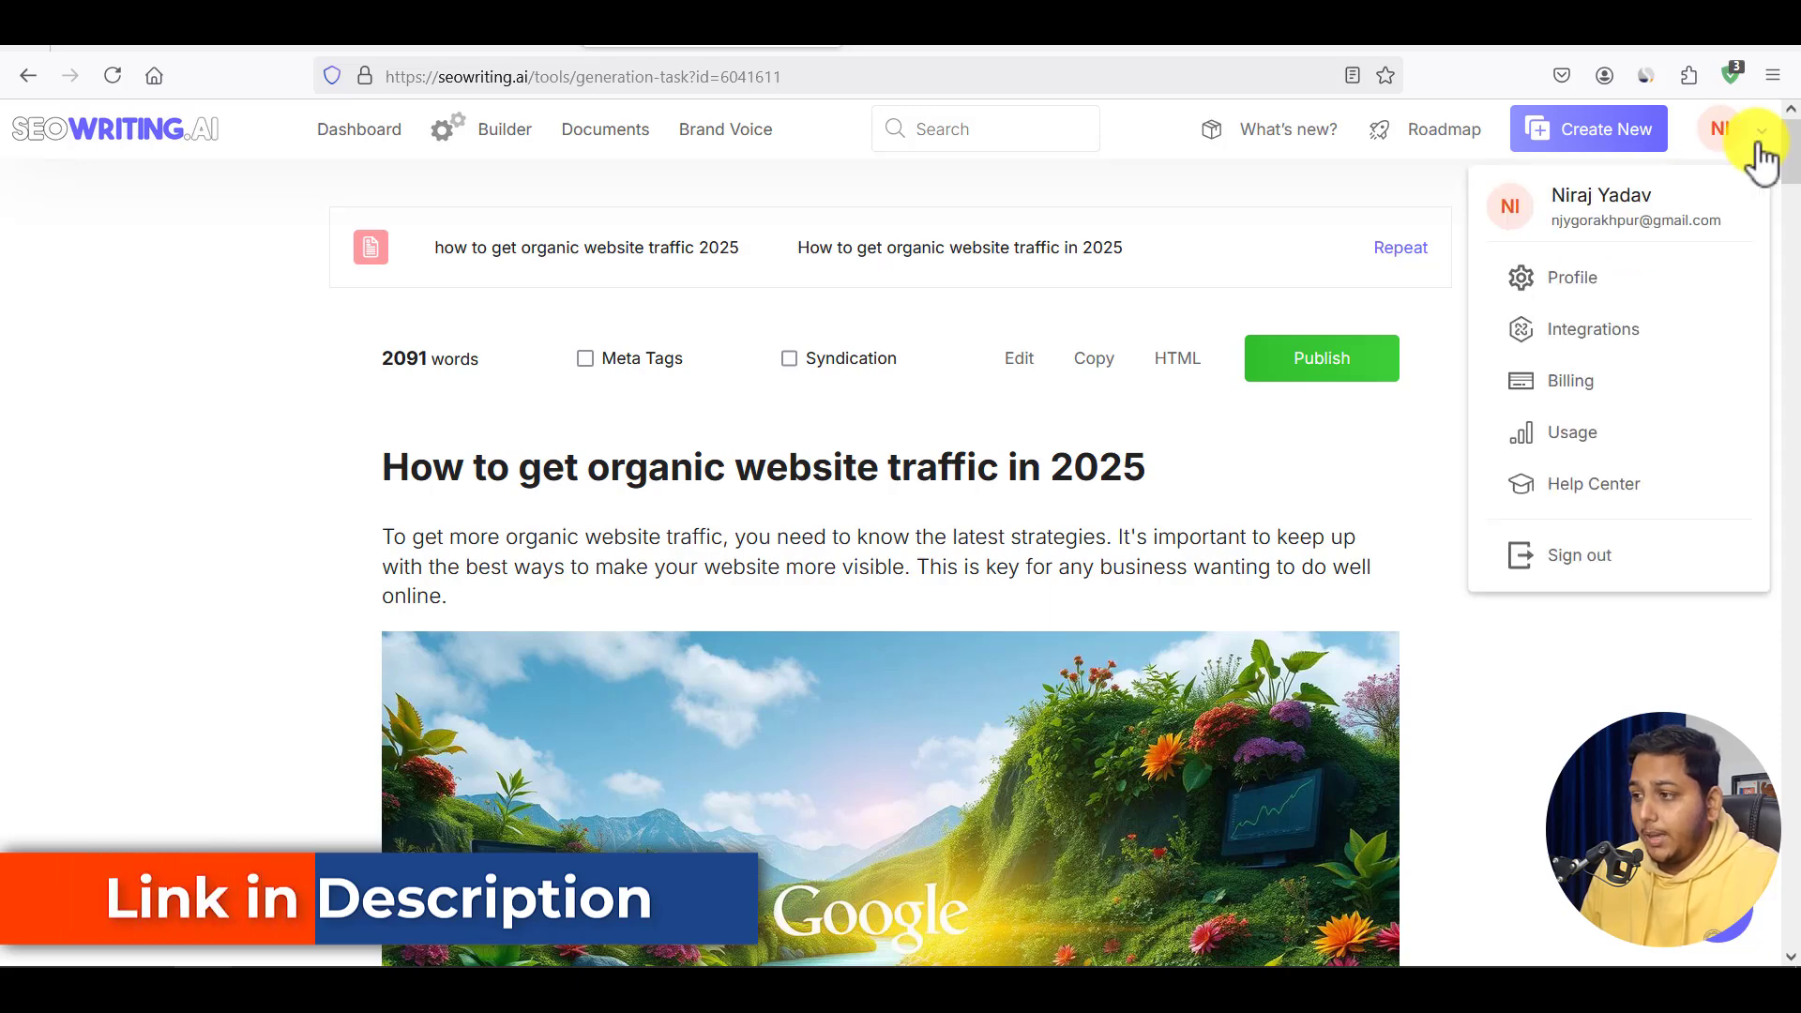
click(1576, 384)
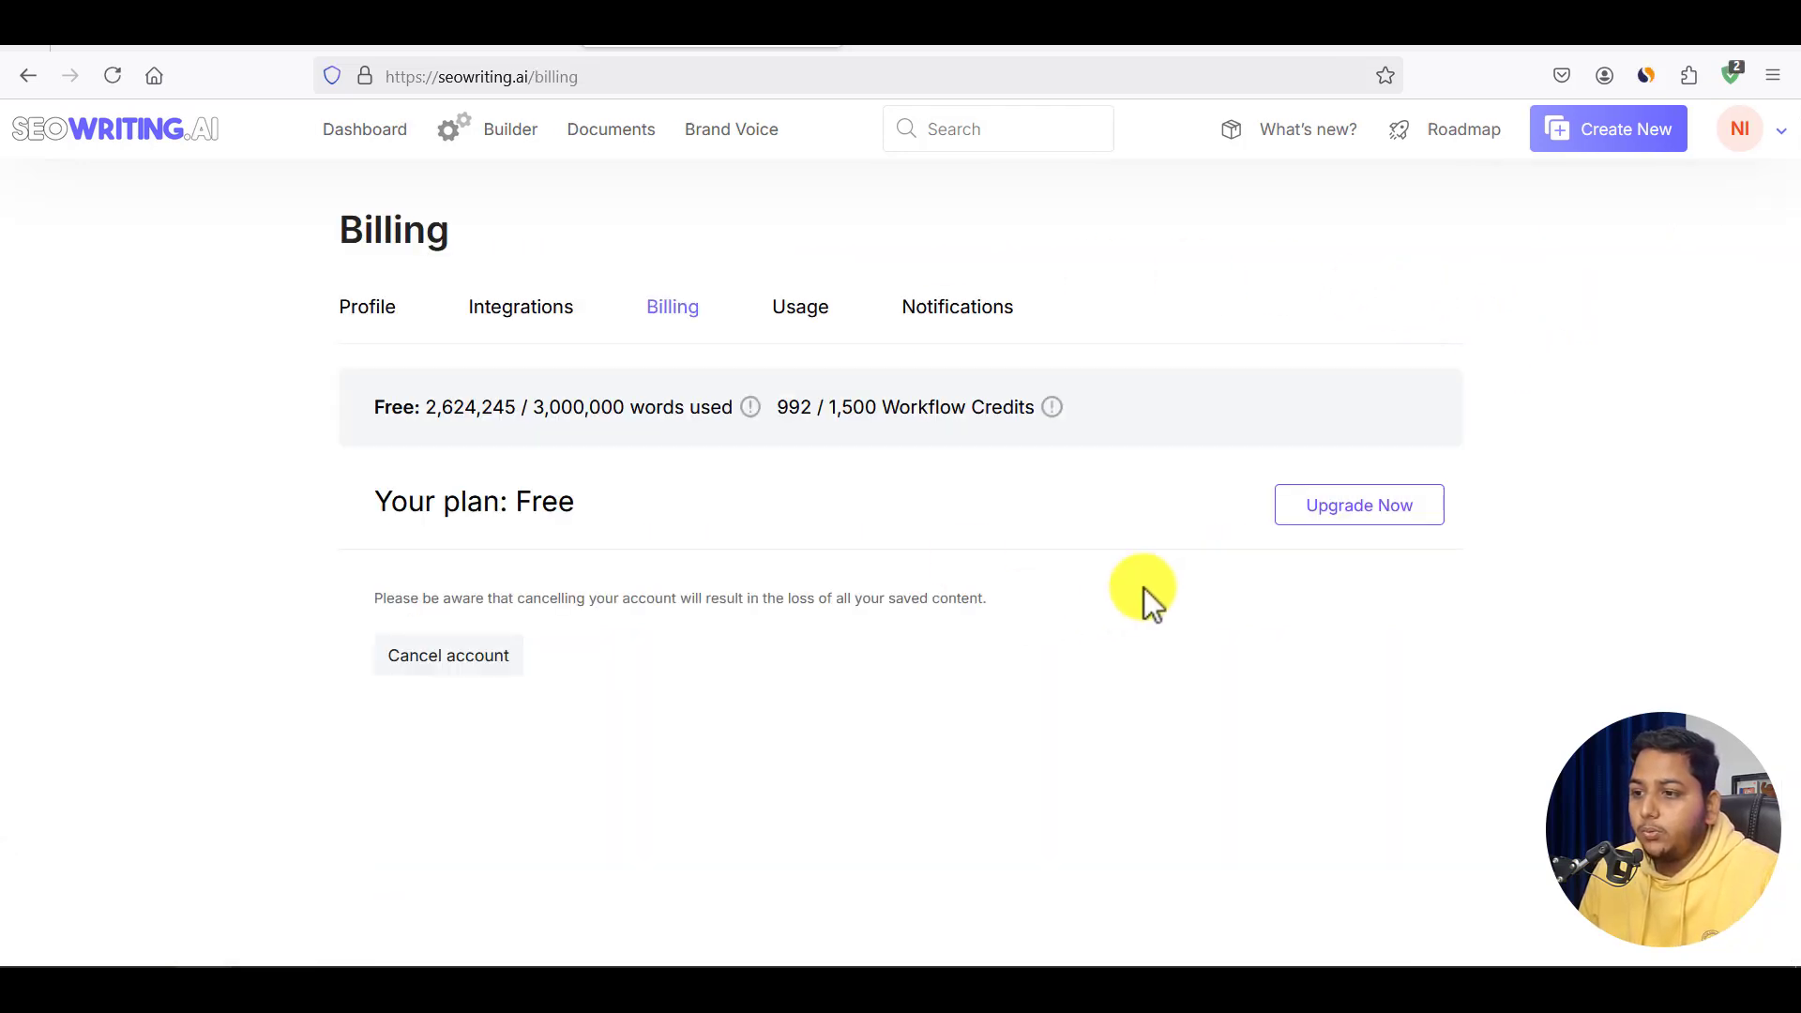
click(1363, 521)
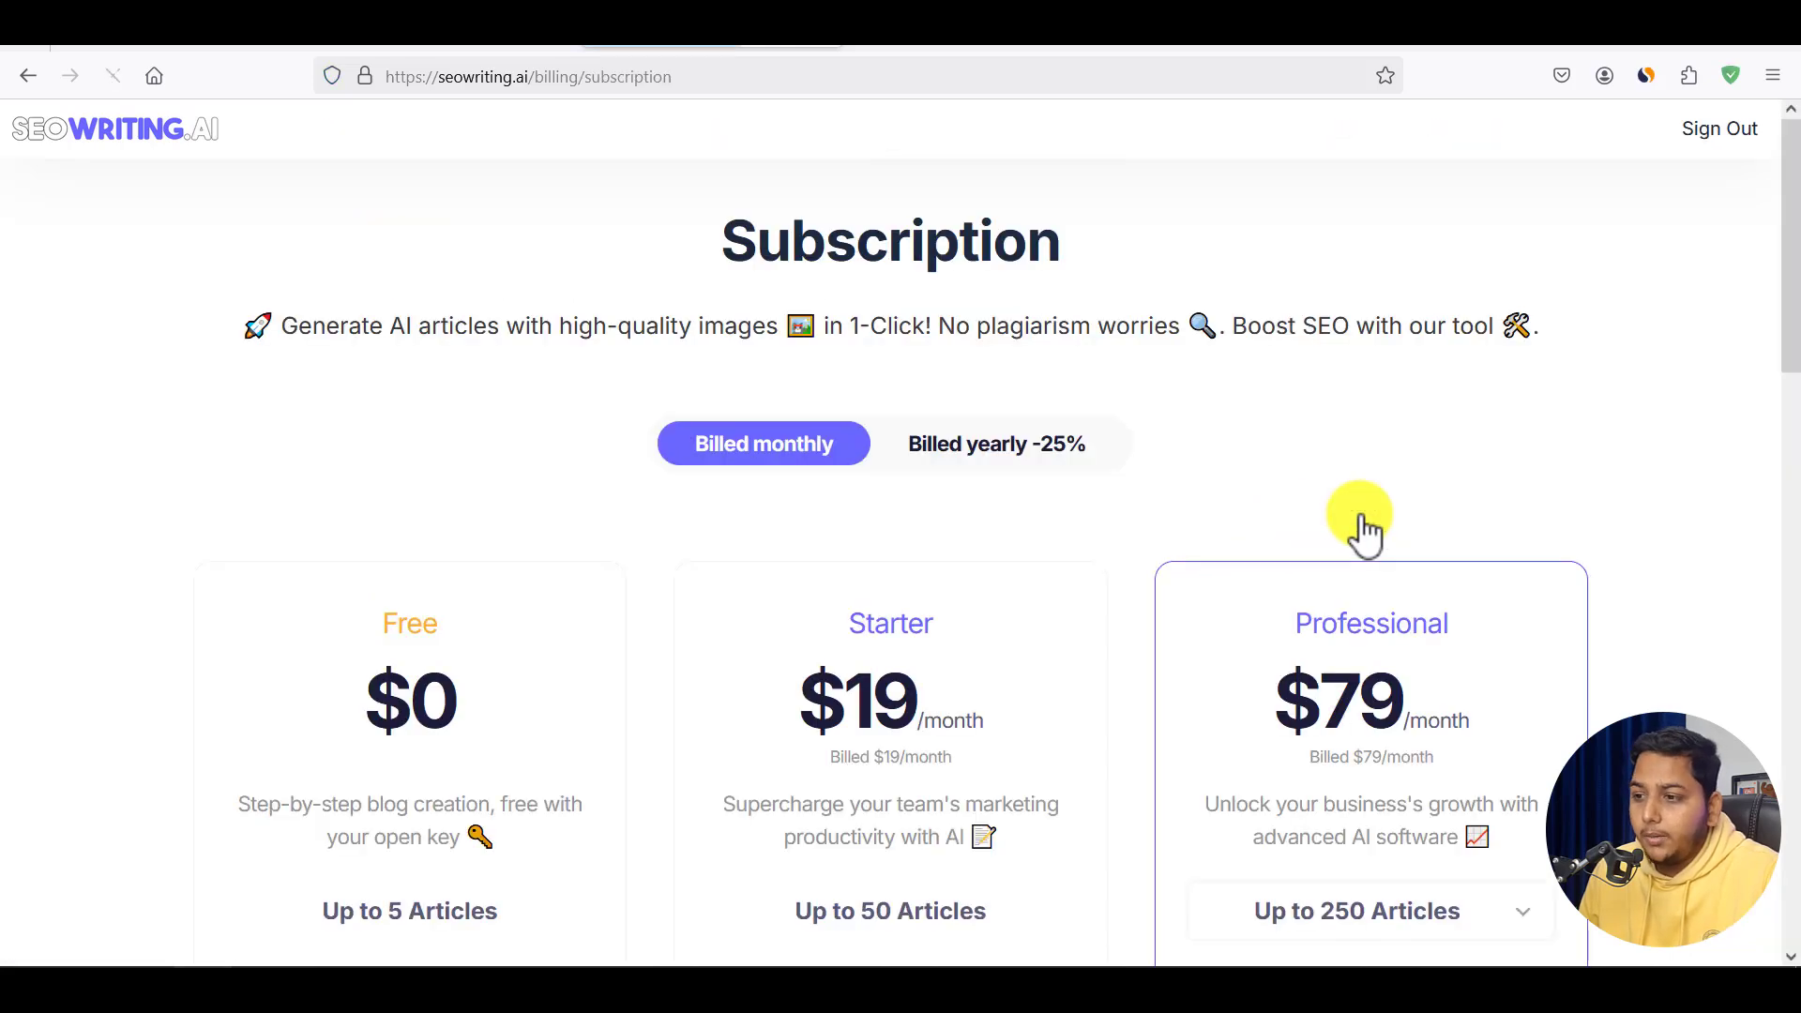